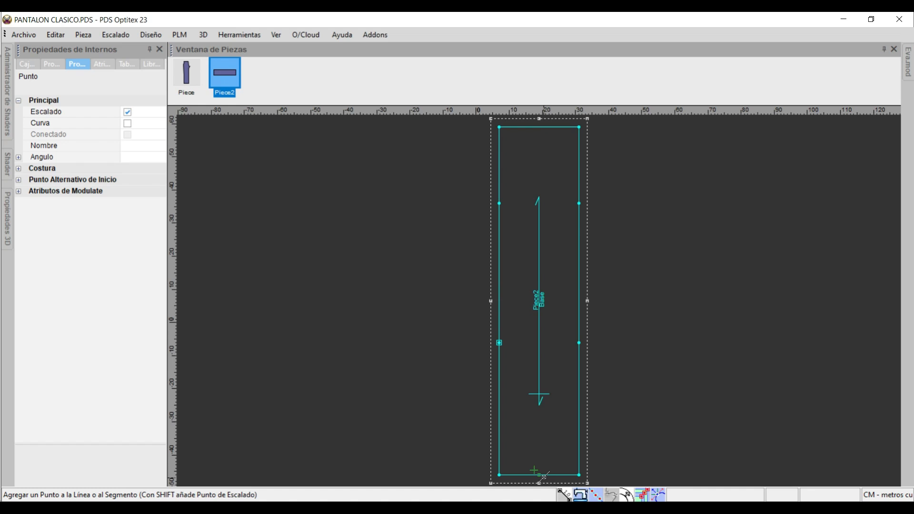
# Add scaled points at the midpoints of the waist and hem lines, 12 cm from each corner.
pyautogui.click(541, 128)
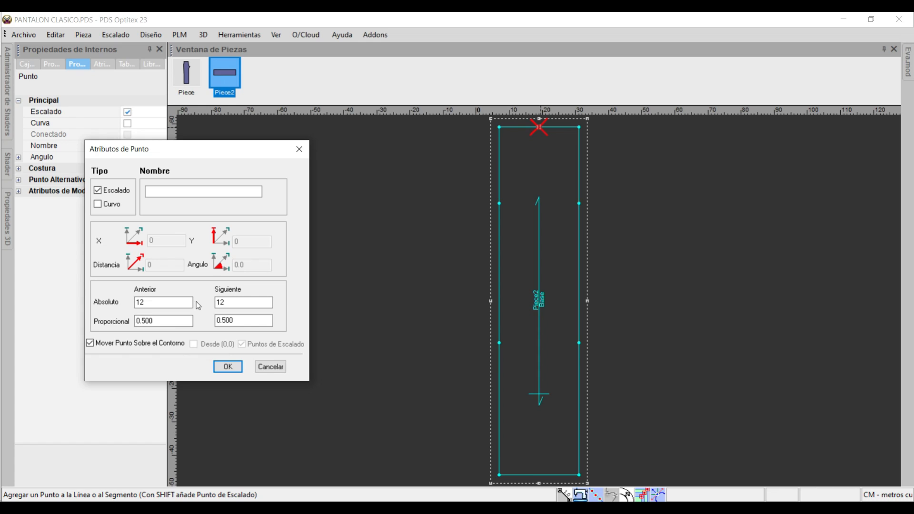
pyautogui.click(226, 366)
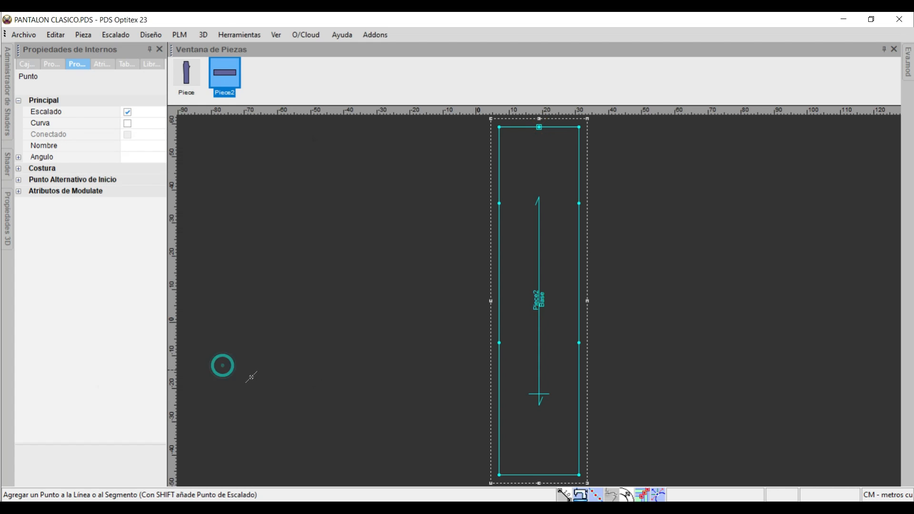
pyautogui.click(540, 475)
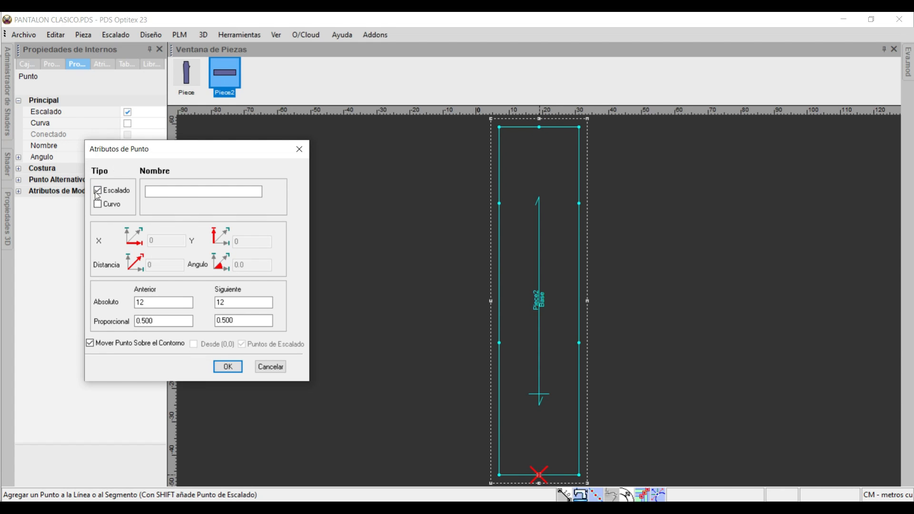
pyautogui.click(230, 367)
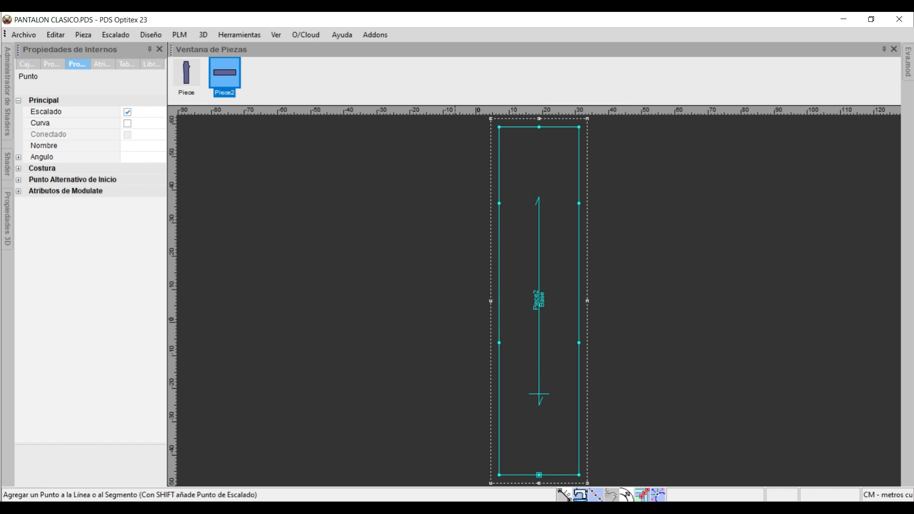
# Switch to Recorte y anotación, tick off the waist and hem midpoint instruction, and mark the 14 ctm entrepierna instruction.
pyautogui.hotkey('alt', 'Tab')
pyautogui.moveTo(566, 285); pyautogui.dragTo(575, 281)
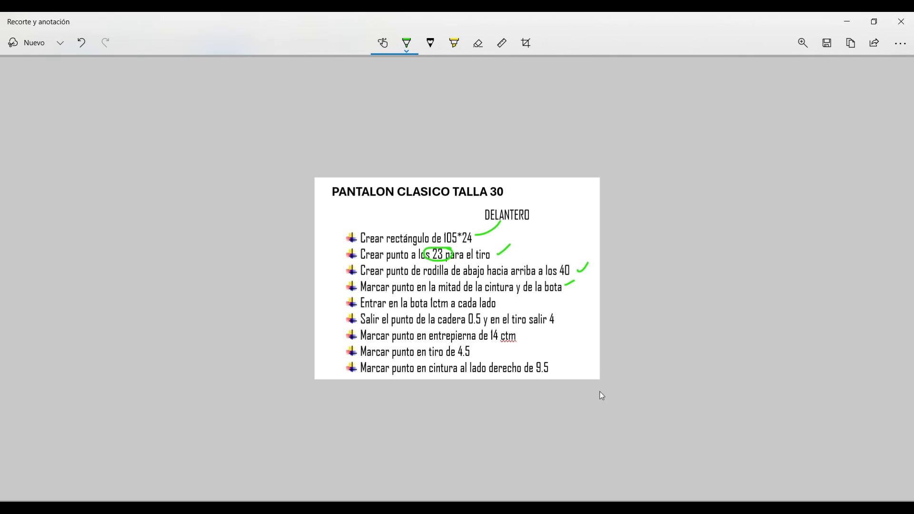
pyautogui.moveTo(519, 337); pyautogui.dragTo(542, 335)
pyautogui.hotkey('alt', 'Tab')
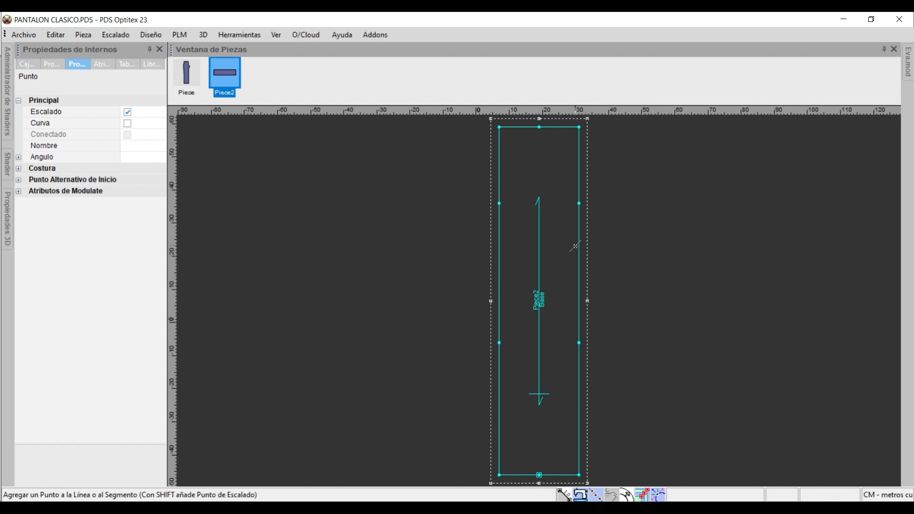
# In PDS Optitex, add an inseam point on the piece's right edge, 14 cm below the crotch point.
pyautogui.click(577, 248)
pyautogui.click(157, 305)
pyautogui.doubleClick(156, 305)
pyautogui.write('14')
pyautogui.press('Return')
# Consult the instruction sheet and add a point on the right edge 4.5 cm above the crotch point.
pyautogui.hotkey('alt', 'Tab')
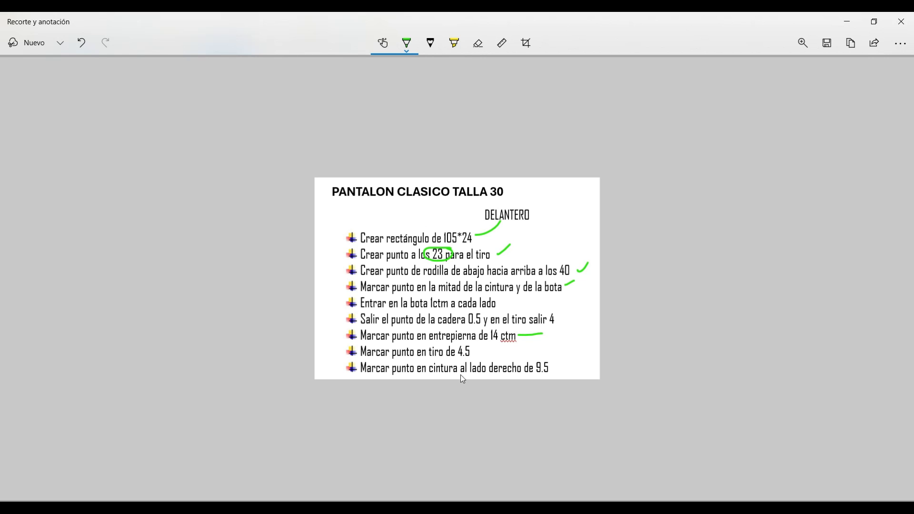
pyautogui.hotkey('alt', 'Tab')
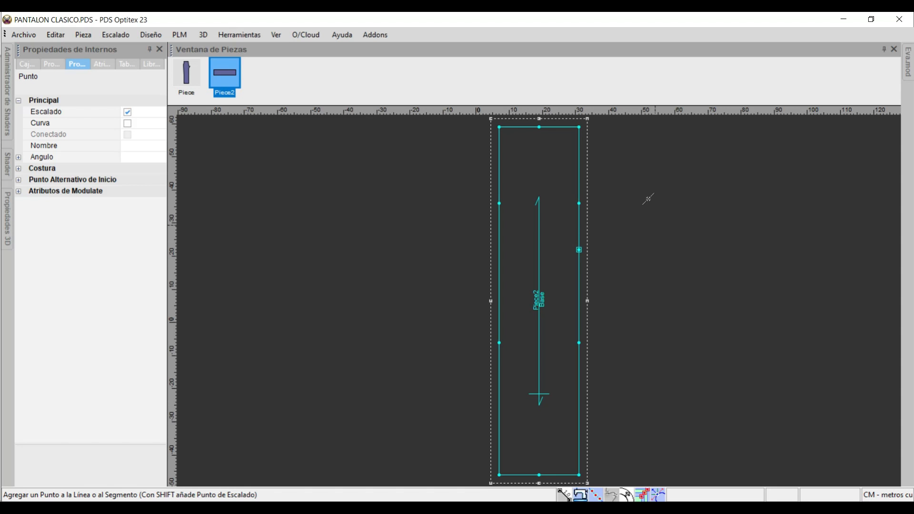
pyautogui.click(578, 181)
pyautogui.doubleClick(219, 303)
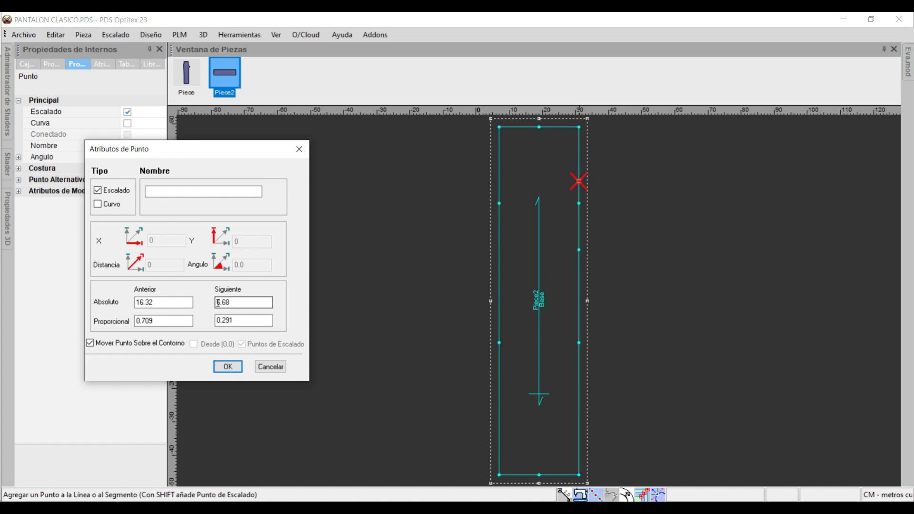
pyautogui.write('4.5')
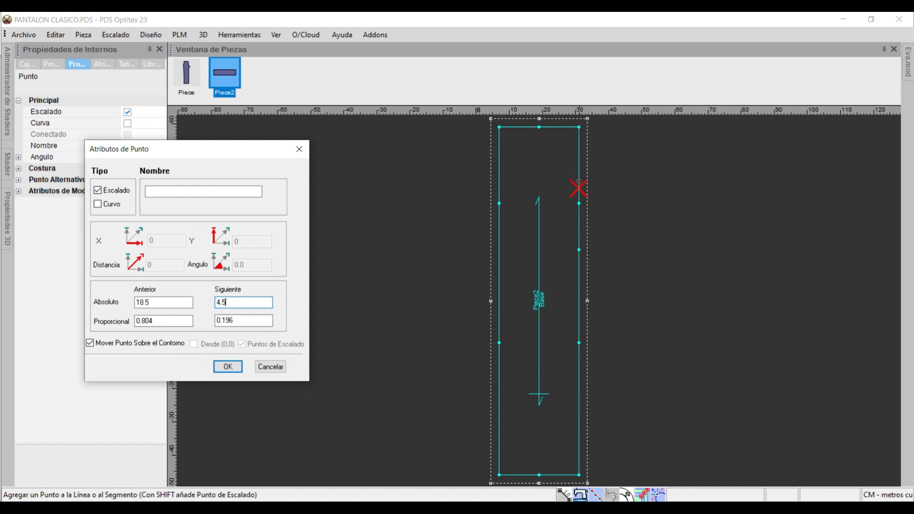
pyautogui.press('Return')
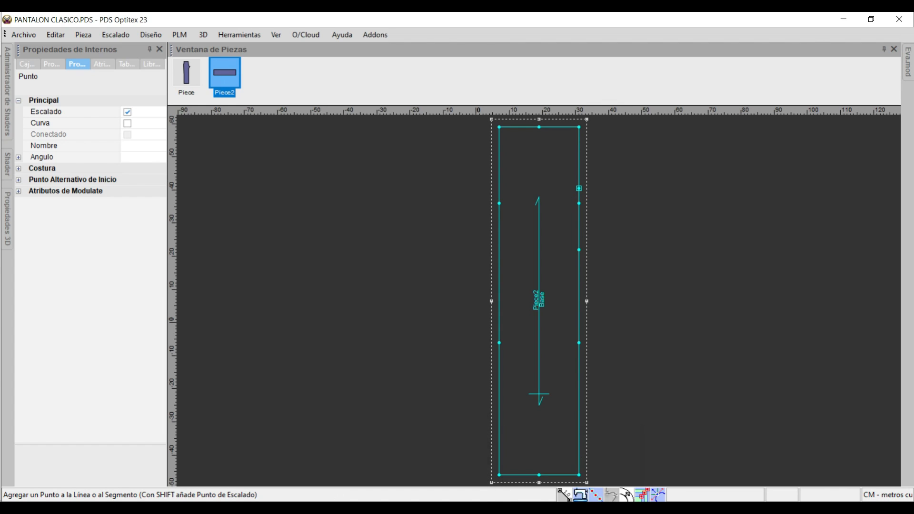
# Switch to Recorte y anotación and tick off the instruction for the 4.5 tiro point.
pyautogui.click(424, 509)
pyautogui.moveTo(473, 350); pyautogui.dragTo(481, 348)
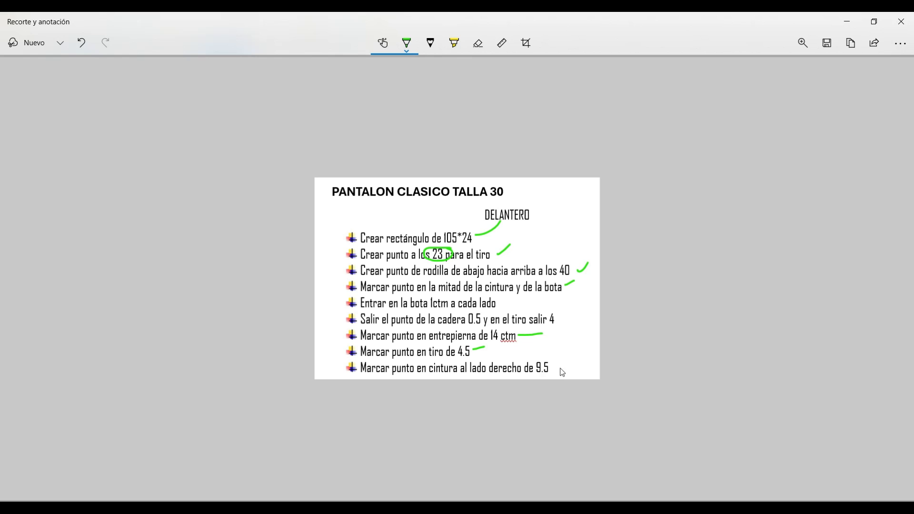
pyautogui.hotkey('alt', 'Tab')
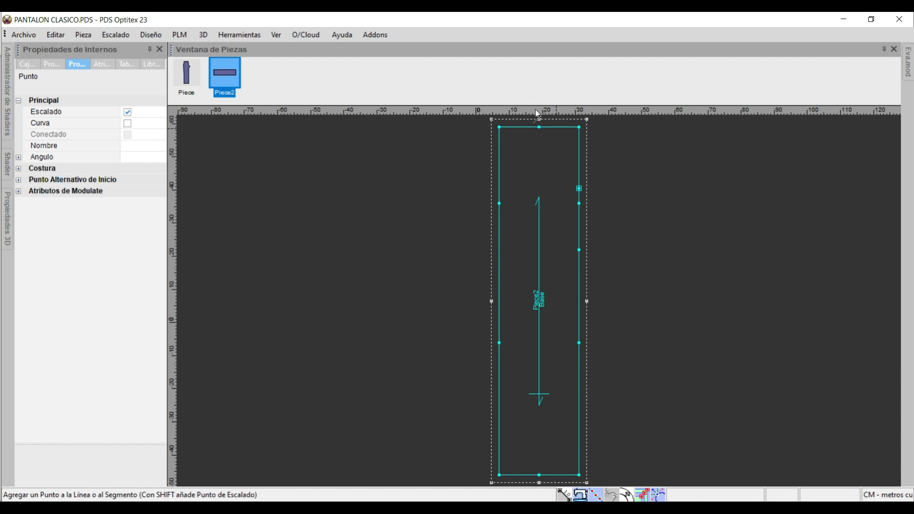
# In PDS Optitex, add a point on the waist line 9.5 cm to the right of its midpoint.
pyautogui.click(538, 128)
pyautogui.click(572, 128)
pyautogui.doubleClick(174, 302)
pyautogui.write('9.5')
pyautogui.press('Return')
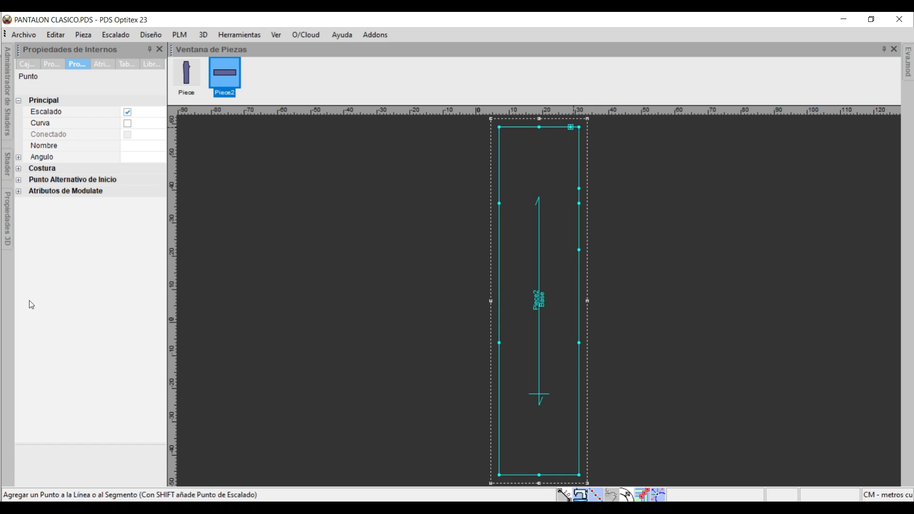
# Switch to Recorte y anotación and tick off the 9.5 waist point instruction.
pyautogui.hotkey('alt', 'Tab')
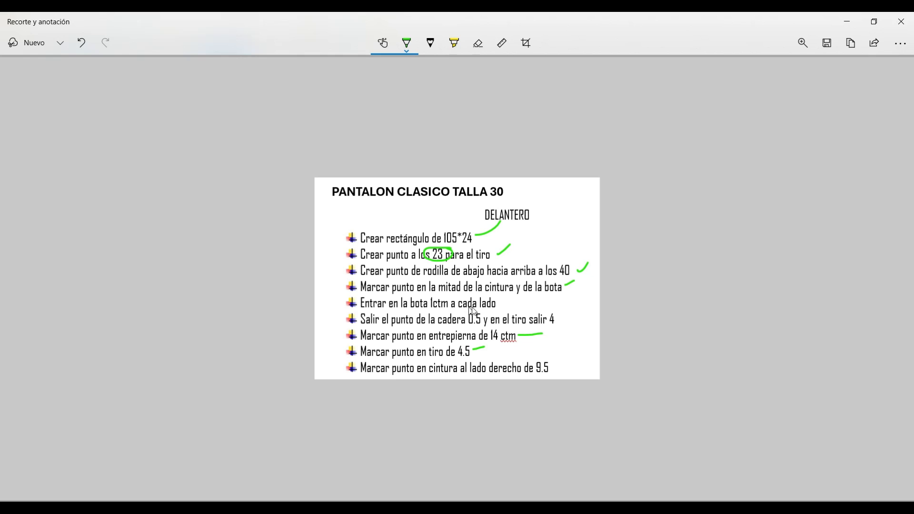
pyautogui.moveTo(551, 368); pyautogui.dragTo(568, 364)
pyautogui.hotkey('alt', 'Tab')
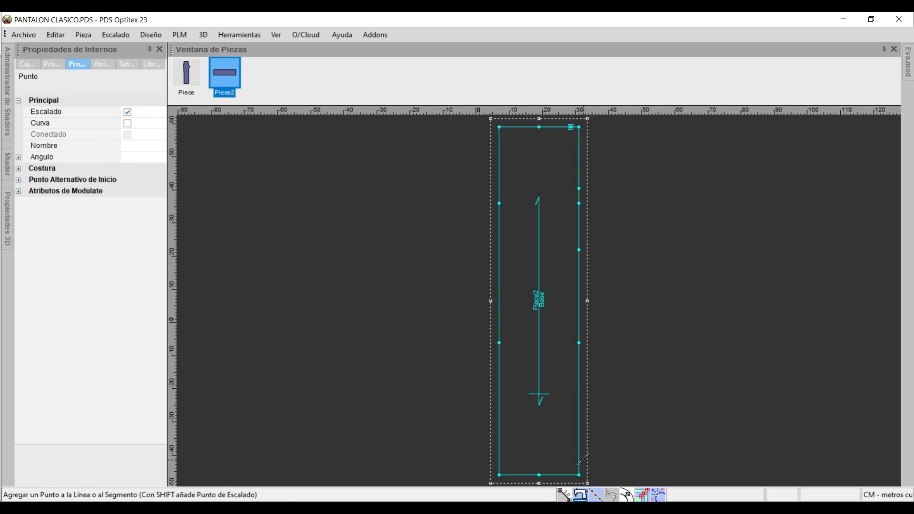
# In PDS Optitex, move the right hem corner inward with offsets of -1 in X and 0 in Y.
pyautogui.press('m')
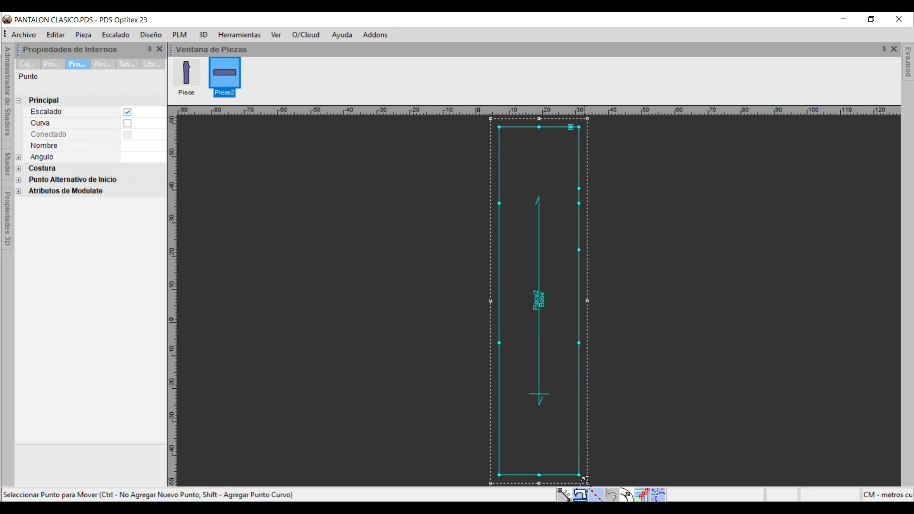
pyautogui.click(579, 475)
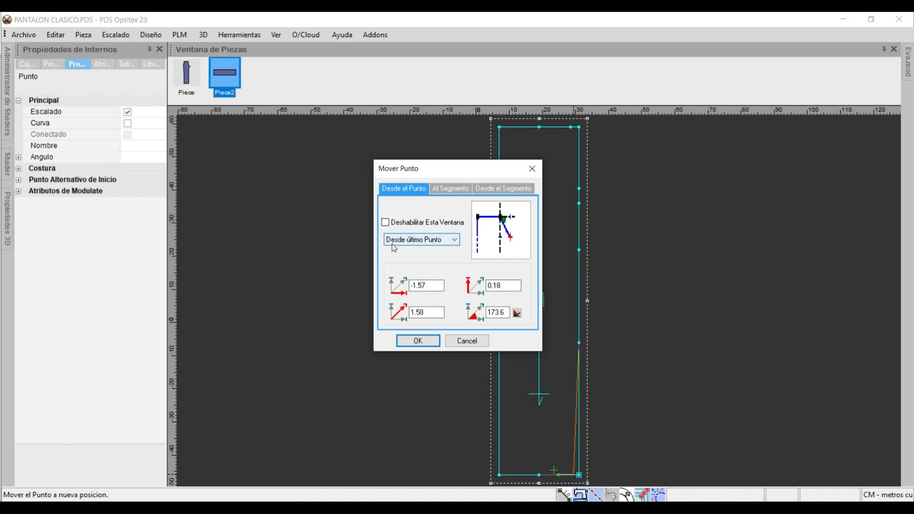
pyautogui.moveTo(435, 286); pyautogui.dragTo(126, 286)
pyautogui.write('-1')
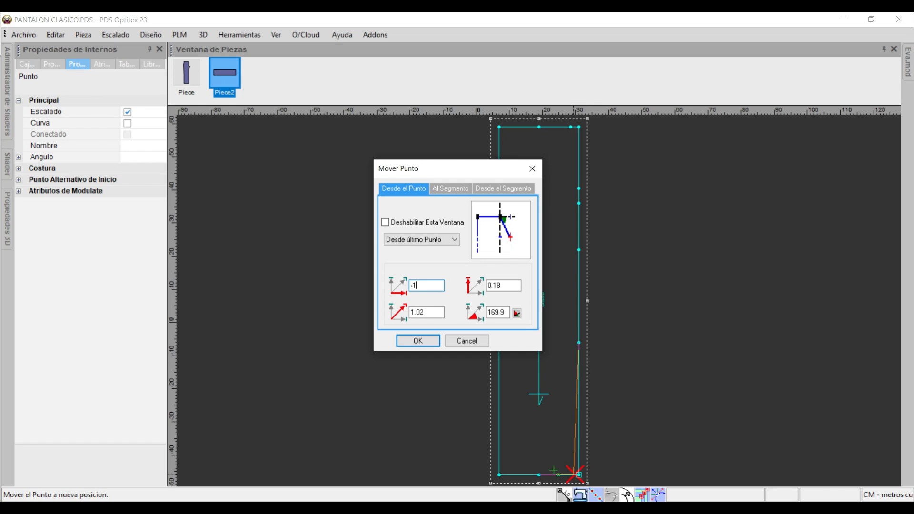
pyautogui.press('Tab')
pyautogui.write('0')
pyautogui.press('Return')
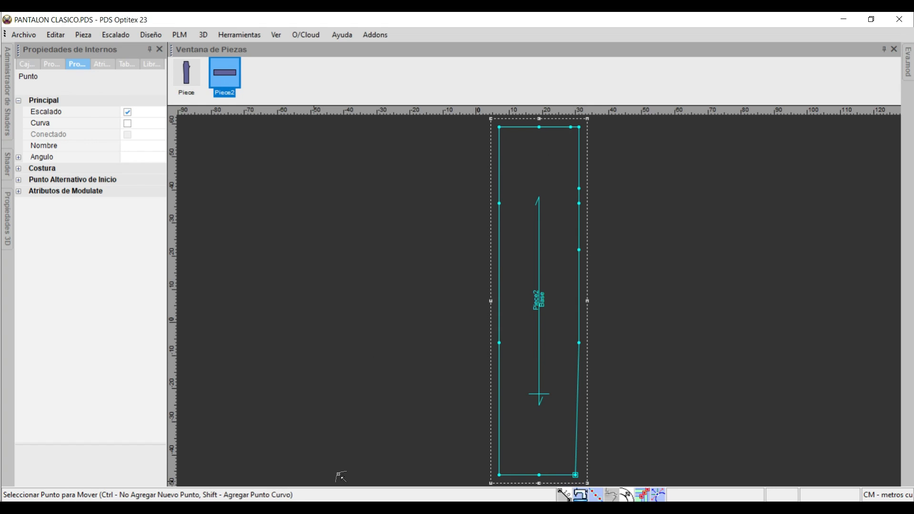
# Move the left hem corner inward with offsets of 1 in X and 0 in Y.
pyautogui.click(499, 475)
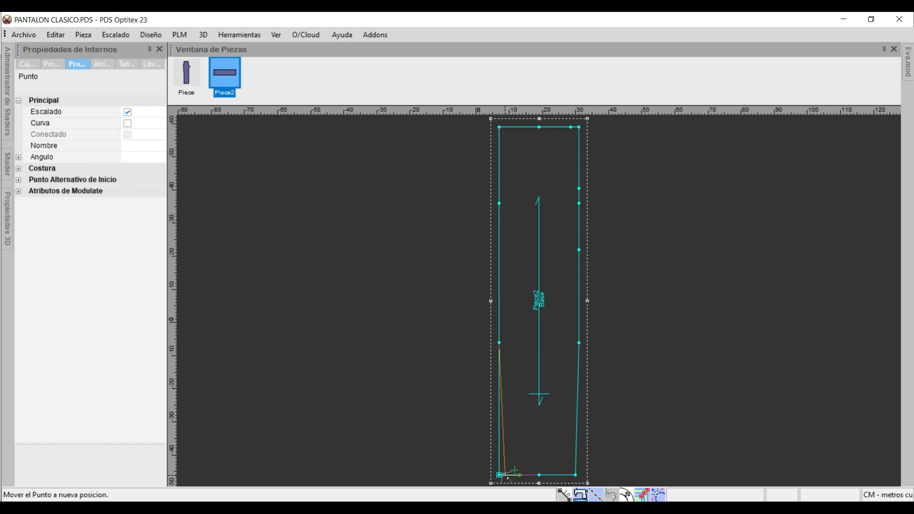
pyautogui.click(506, 476)
pyautogui.write('1')
pyautogui.press('Tab')
pyautogui.write('0')
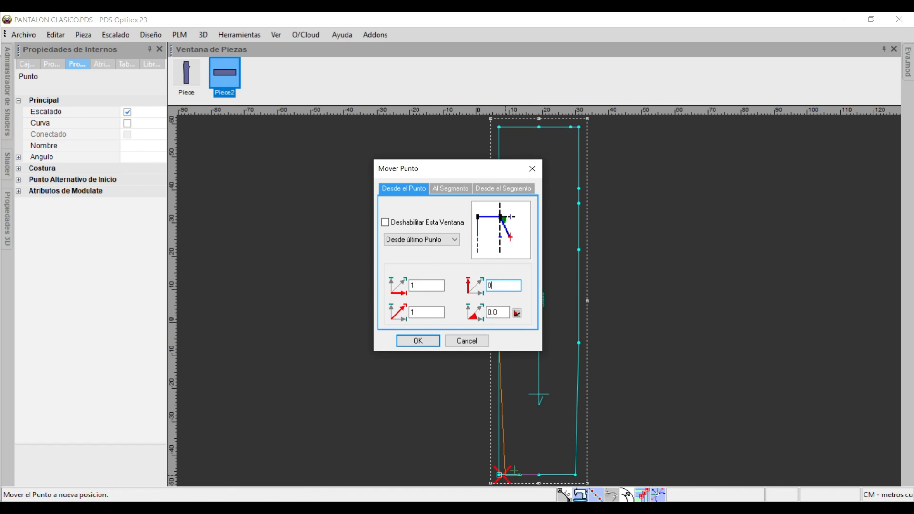
pyautogui.press('Return')
# Switch to Recorte y anotación, tick off the 1 ctm bota instruction, and mark the cadera 0.5 and tiro 4 values.
pyautogui.hotkey('alt', 'Tab')
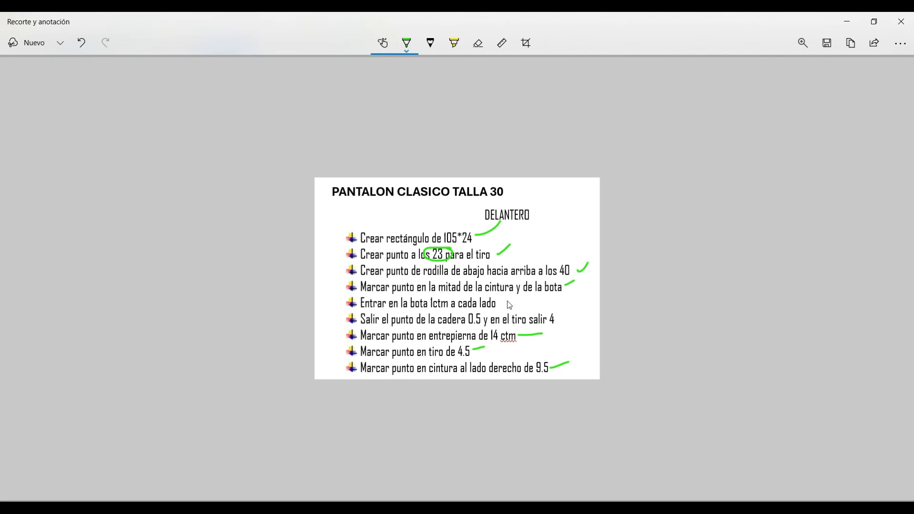
pyautogui.moveTo(498, 303); pyautogui.dragTo(516, 300)
pyautogui.moveTo(484, 314)
pyautogui.mouseDown()
pyautogui.moveTo(469, 312)
pyautogui.moveTo(476, 328)
pyautogui.moveTo(486, 316)
pyautogui.mouseUp()
pyautogui.moveTo(563, 320)
pyautogui.mouseDown()
pyautogui.moveTo(548, 325)
pyautogui.moveTo(565, 318)
pyautogui.moveTo(555, 310)
pyautogui.mouseUp()
pyautogui.hotkey('alt', 'Tab')
# In PDS Optitex, move the hip point on the left edge outward by -0.5 in X and 0 in Y.
pyautogui.moveTo(500, 205); pyautogui.dragTo(493, 204)
pyautogui.doubleClick(419, 288)
pyautogui.write('-0.5')
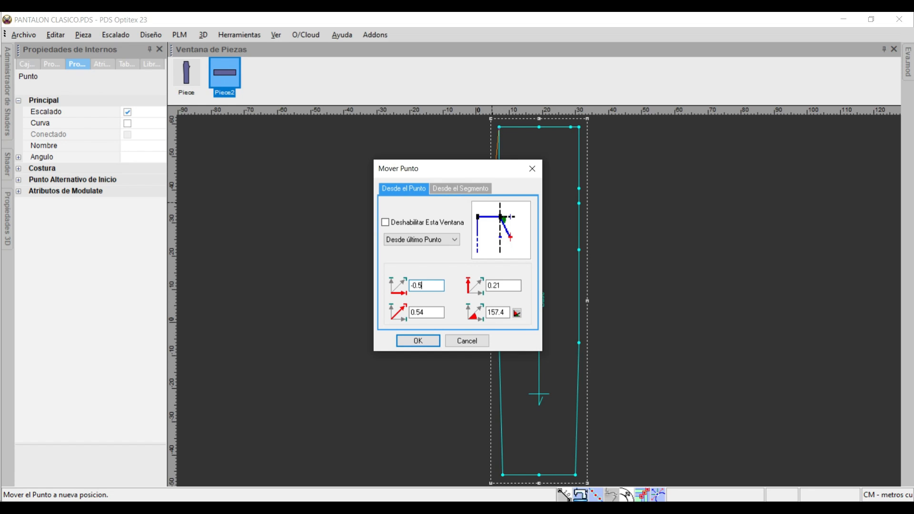
pyautogui.press('Tab')
pyautogui.write('0')
pyautogui.press('Return')
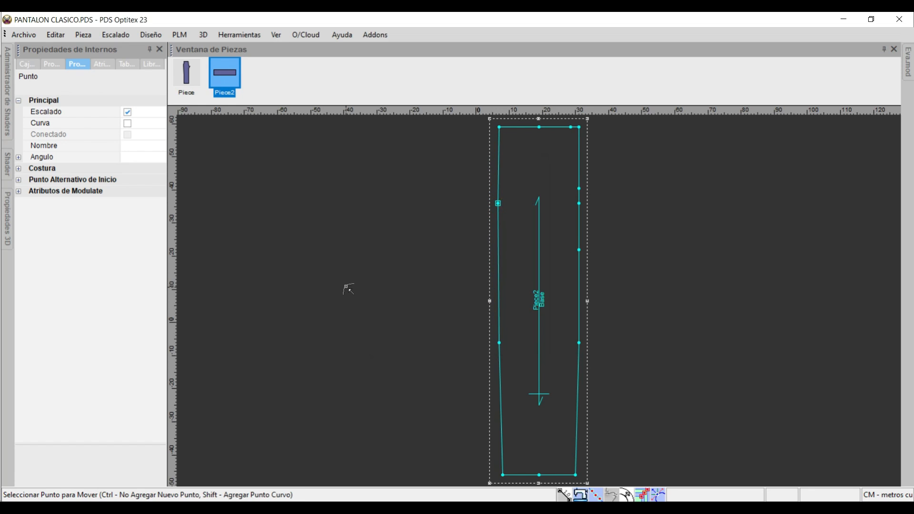
# Move the crotch point on the right edge outward by 4 in X and 0 in Y.
pyautogui.click(580, 203)
pyautogui.click(594, 204)
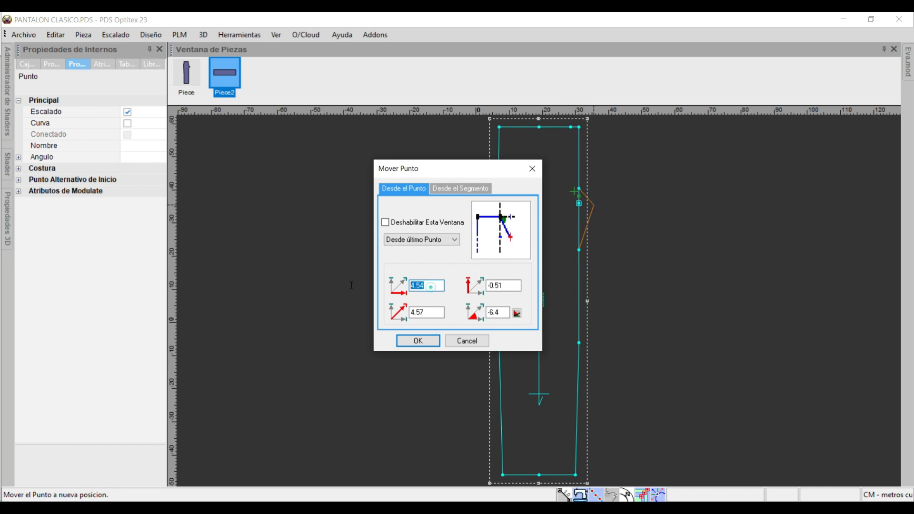
pyautogui.write('4')
pyautogui.press('Tab')
pyautogui.write('0')
pyautogui.press('Return')
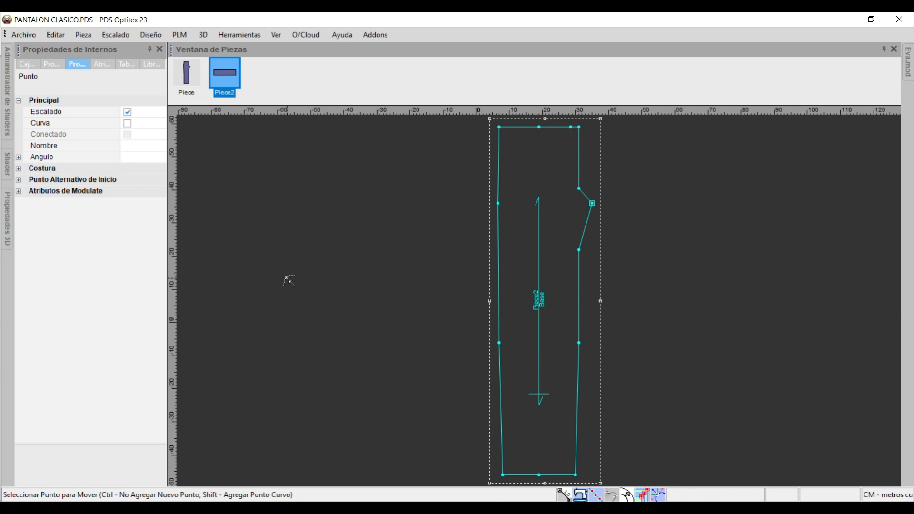
# Move the left waist corner by 0.5 in X and 1 in Y.
pyautogui.scroll(3, 520, 117)
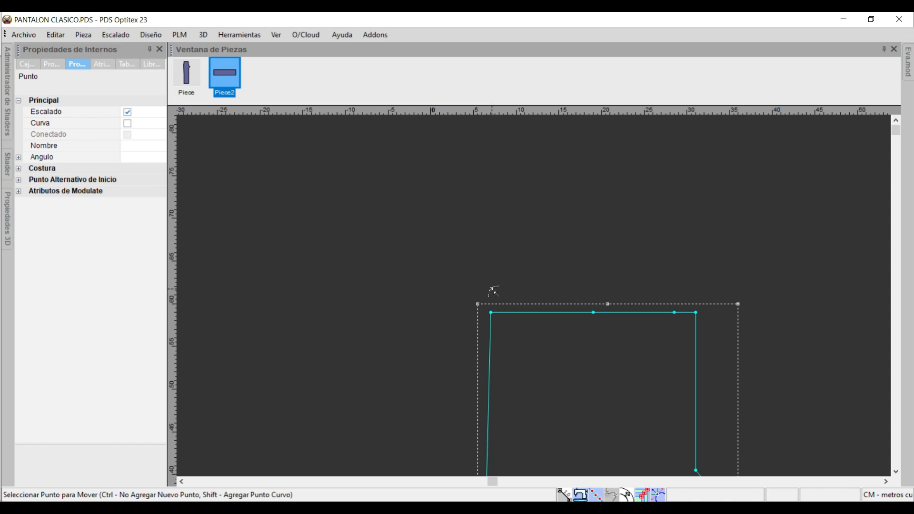
pyautogui.click(492, 313)
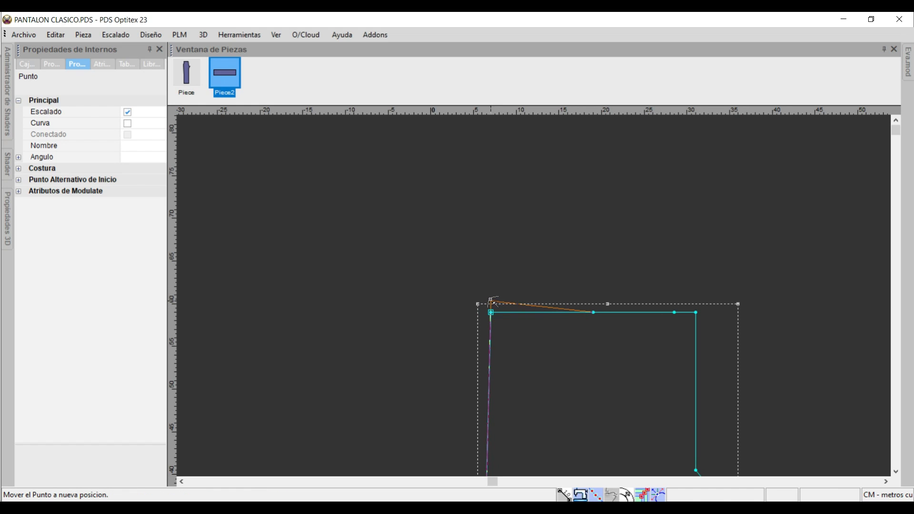
pyautogui.click(493, 300)
pyautogui.doubleClick(433, 285)
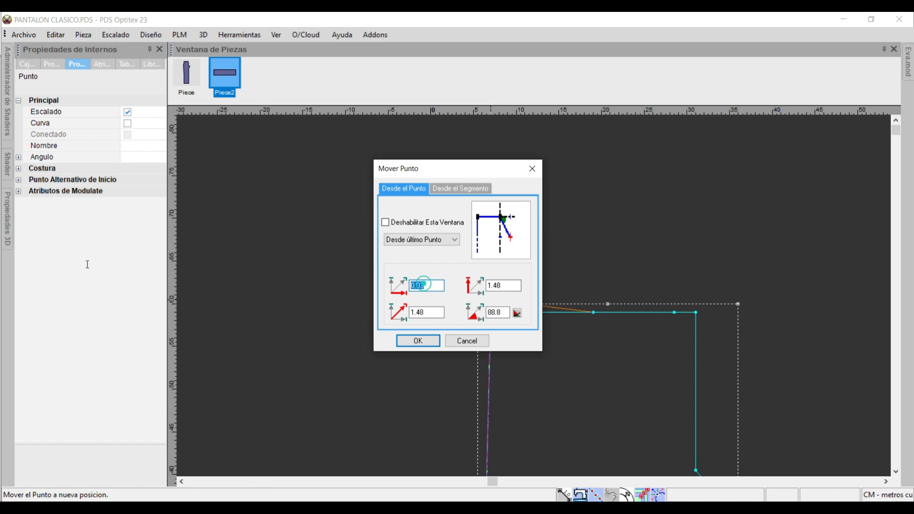
pyautogui.write('0.5')
pyautogui.press('Tab')
pyautogui.write('1')
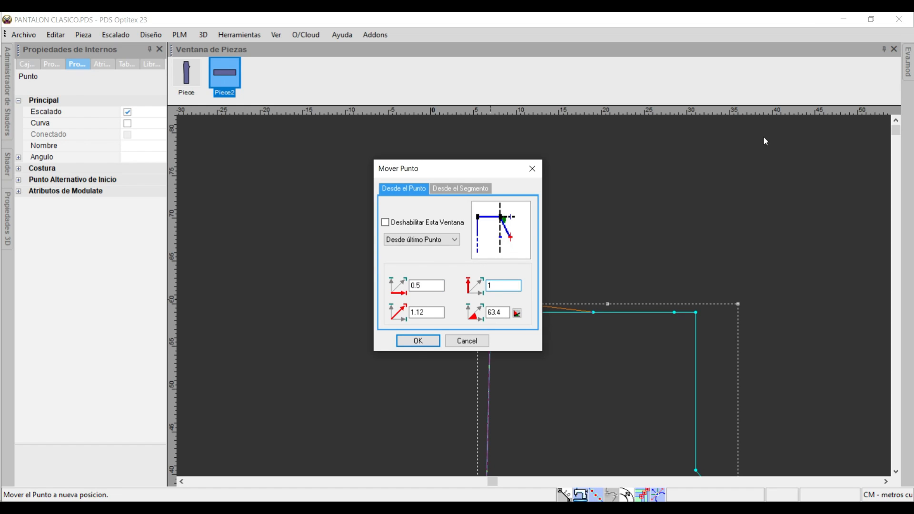
pyautogui.click(419, 341)
pyautogui.scroll(3, 531, 304)
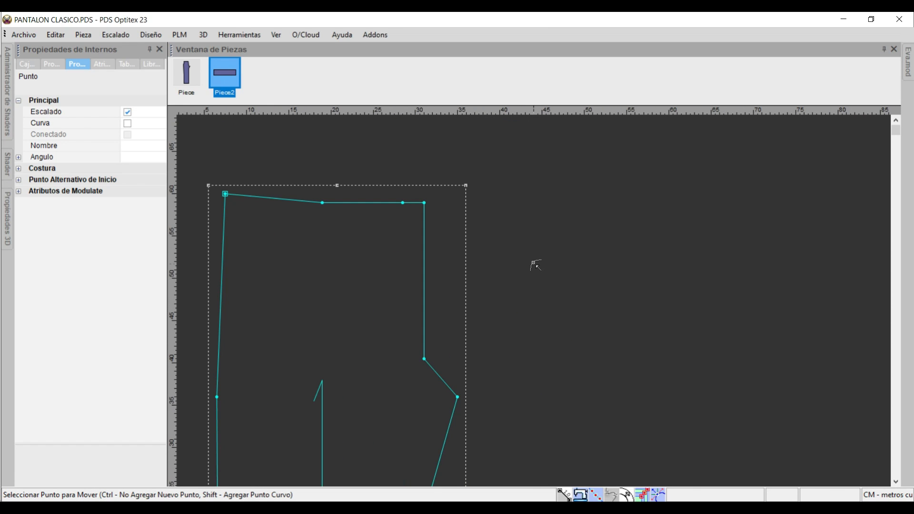
pyautogui.scroll(-4, 543, 398)
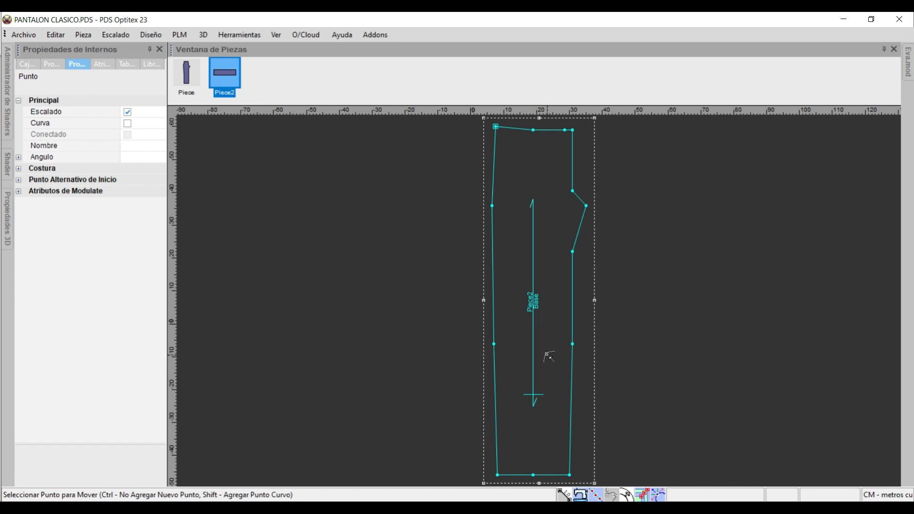
# Delete the right waist corner point so the waist line runs straight into the front rise.
pyautogui.press('Escape')
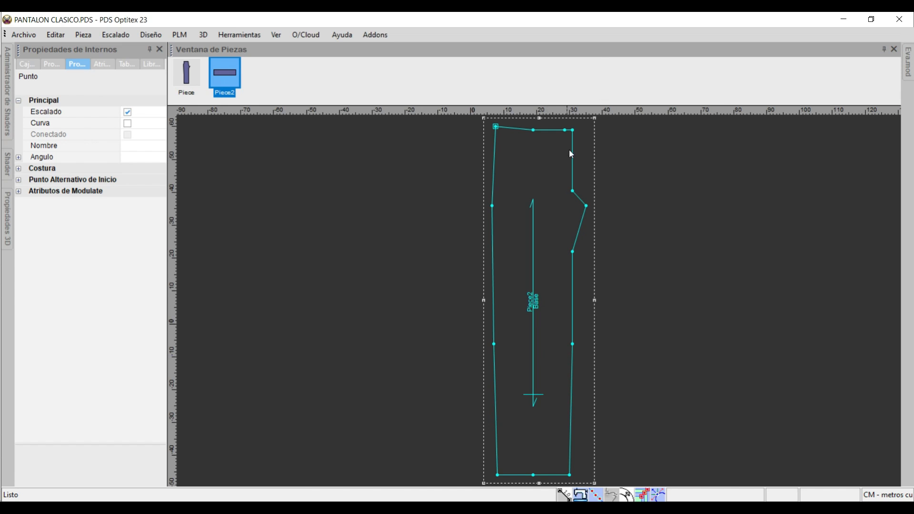
pyautogui.click(573, 130)
pyautogui.press('Delete')
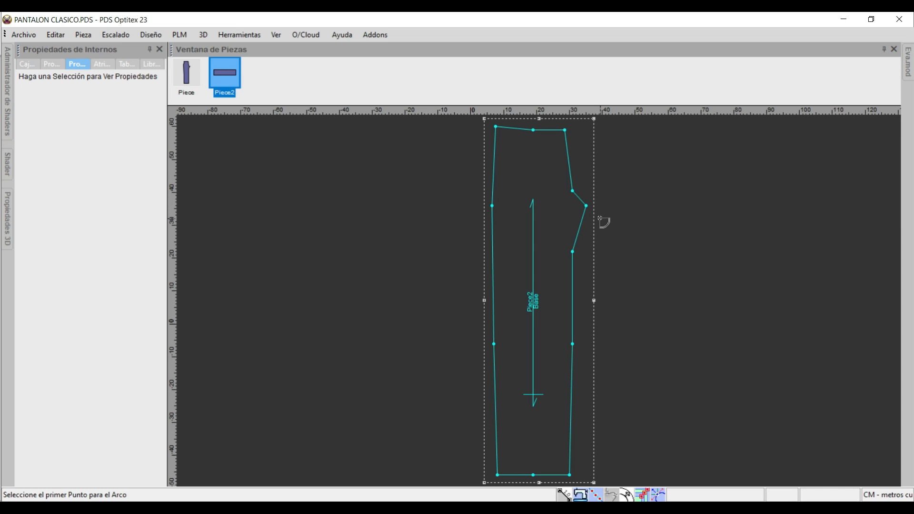
# Place a horizontal guide line through the crotch tip and a vertical one through the lower end of the front rise.
pyautogui.scroll(5, 561, 188)
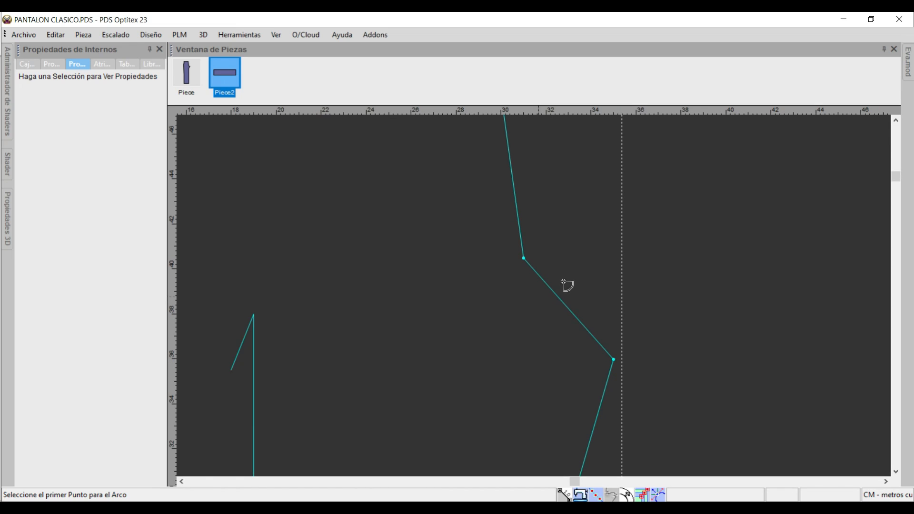
pyautogui.rightClick(642, 221)
pyautogui.click(678, 233)
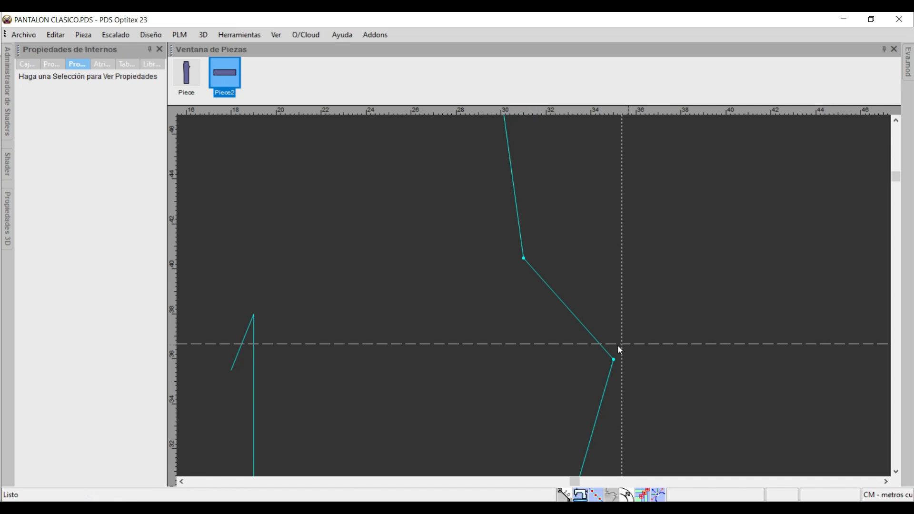
pyautogui.click(615, 358)
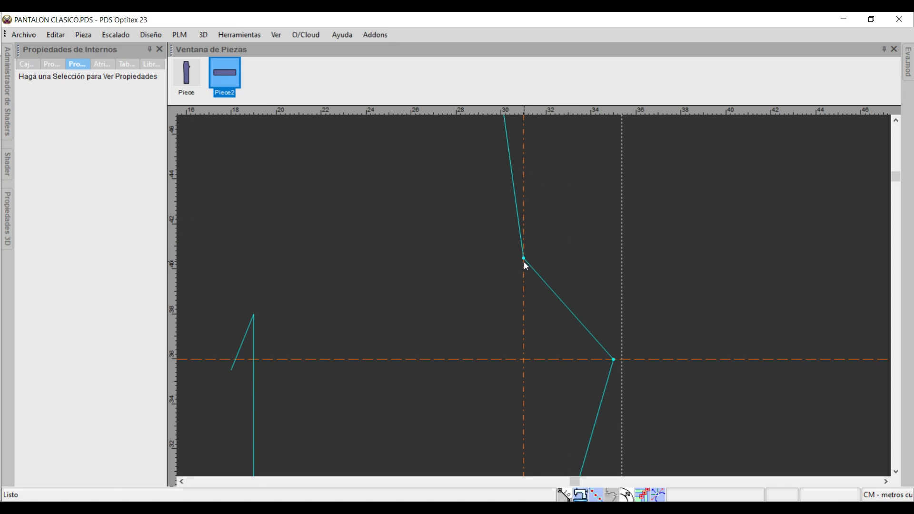
# Curve the crotch segment inward from the rise point to the crotch tip as a 5-point arc, distance about 1.13 and change about 0.32.
pyautogui.press('a')
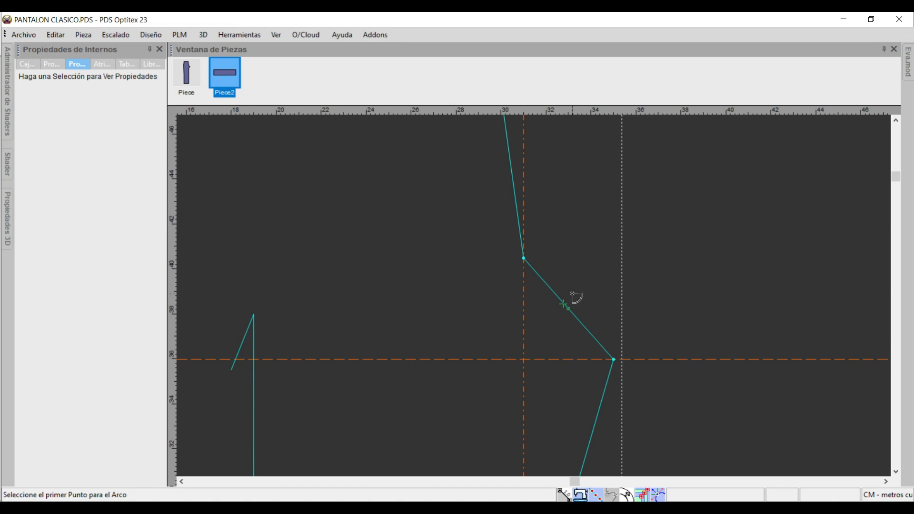
pyautogui.click(523, 259)
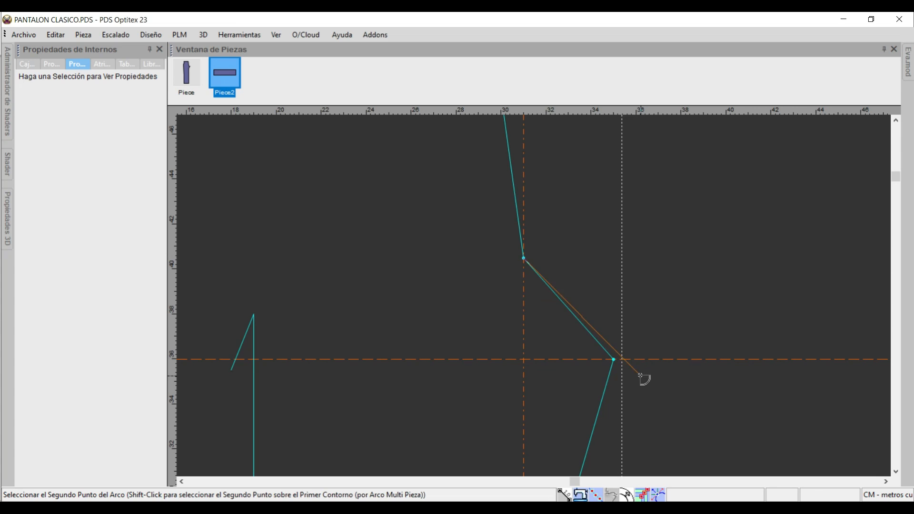
pyautogui.click(614, 360)
pyautogui.press('Return')
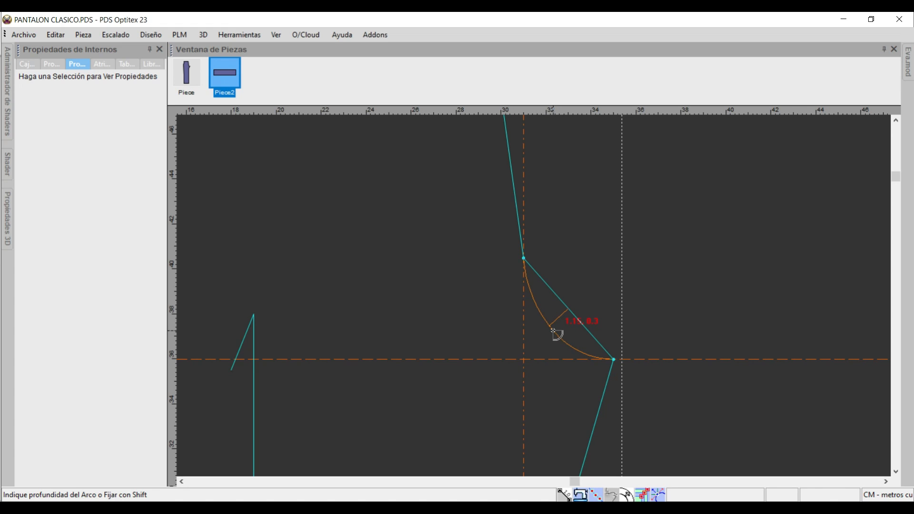
pyautogui.click(552, 332)
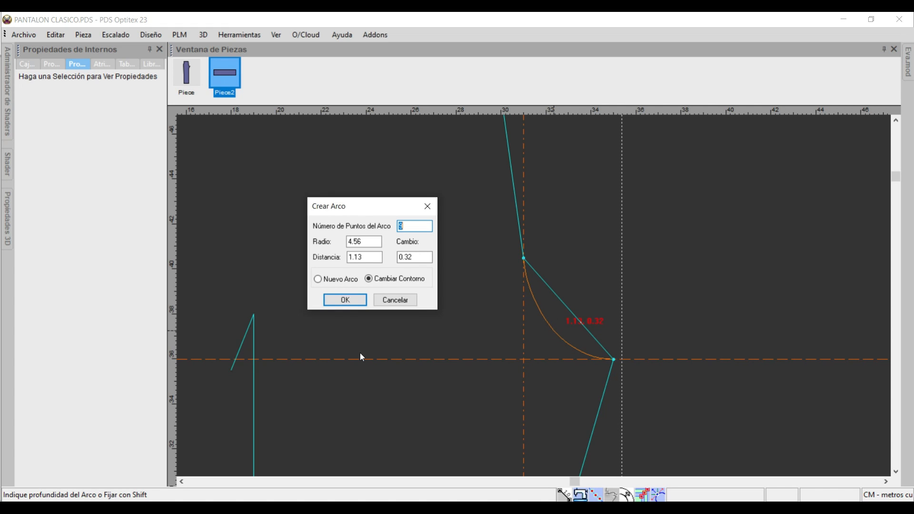
pyautogui.write('5')
pyautogui.press('Return')
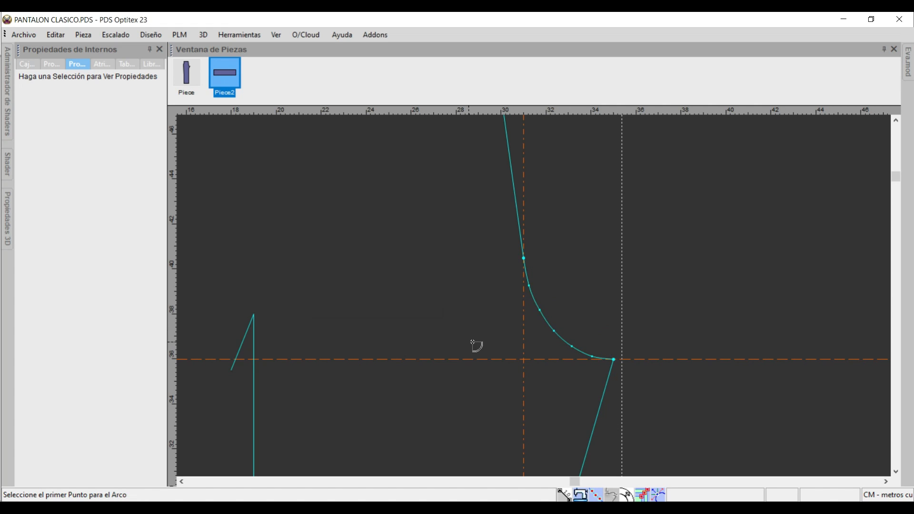
# Curve the upper inseam inward from the crotch tip to the point below as a 9-point arc, distance about 1.13 and change about -1.22.
pyautogui.scroll(-5, 659, 406)
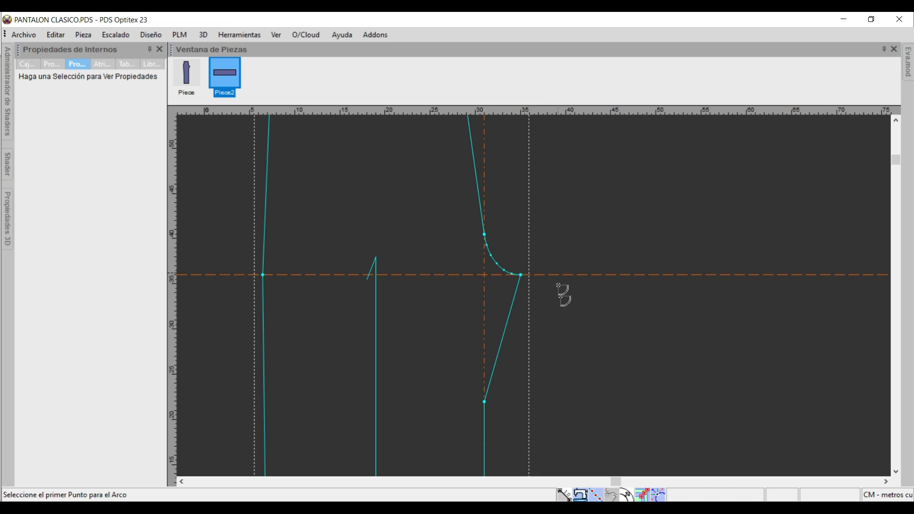
pyautogui.click(523, 276)
pyautogui.press('Return')
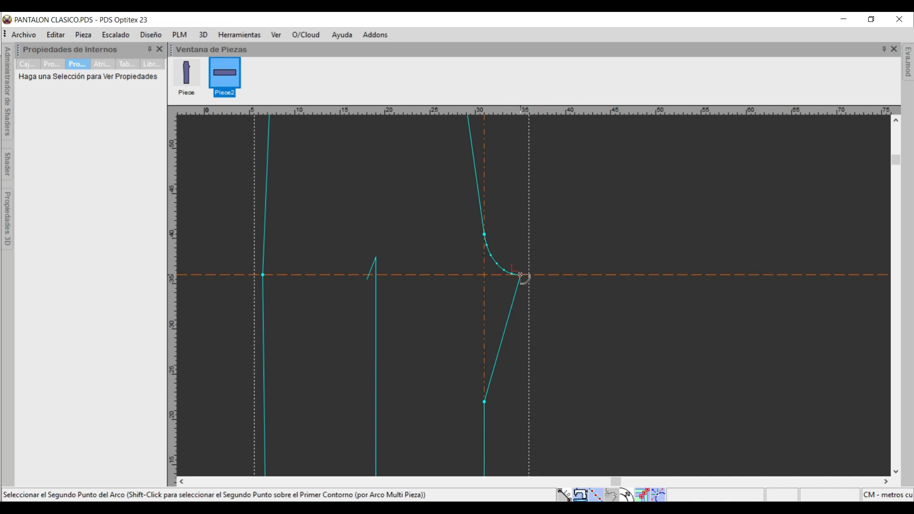
pyautogui.click(484, 402)
pyautogui.press('Return')
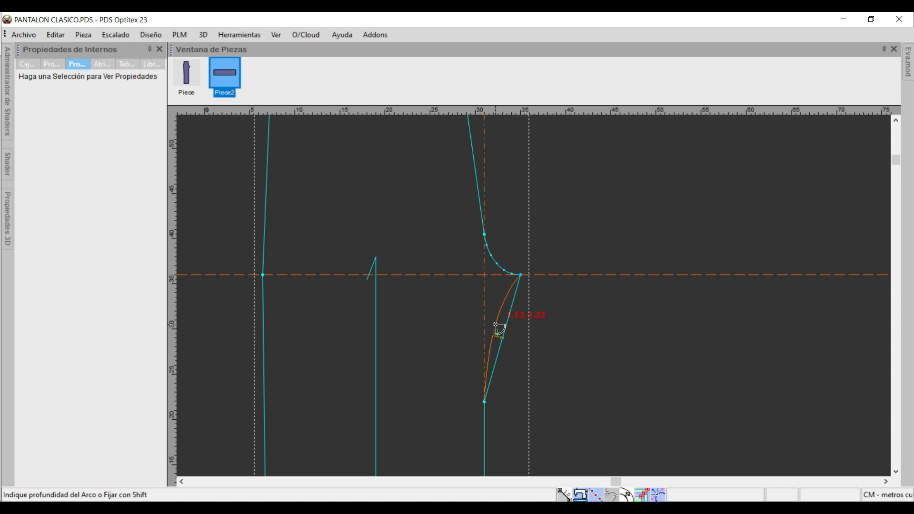
pyautogui.click(495, 325)
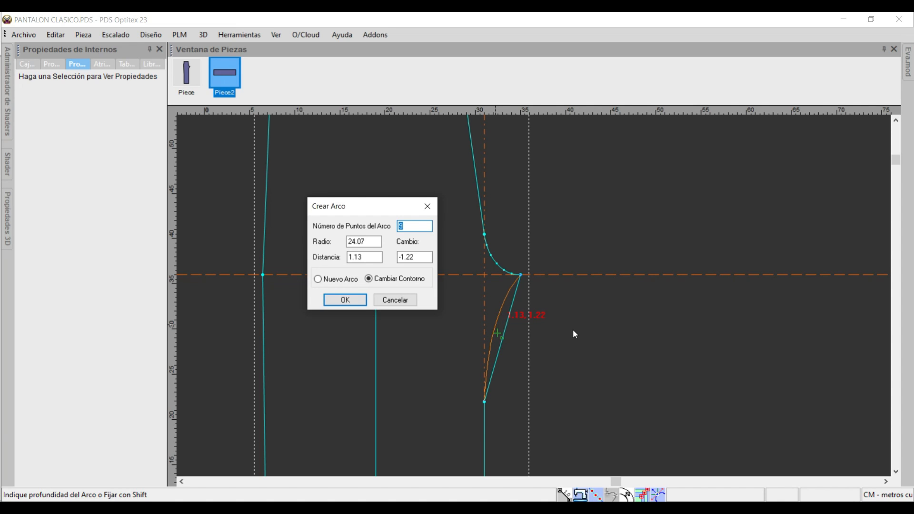
pyautogui.press('Return')
# Curve the waistline slightly downward between its two end corners as a 9-point arc with a distance of about 0.41.
pyautogui.scroll(-3, 378, 262)
pyautogui.scroll(3, 525, 243)
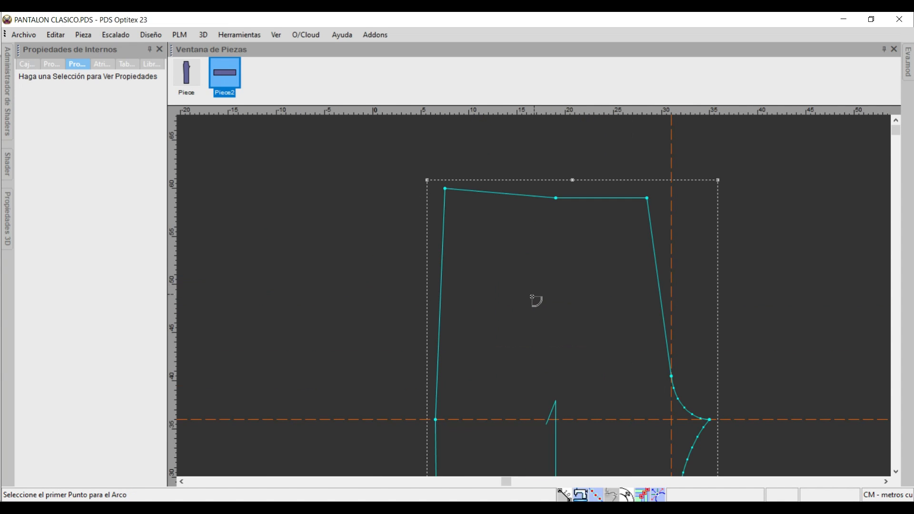
pyautogui.click(447, 189)
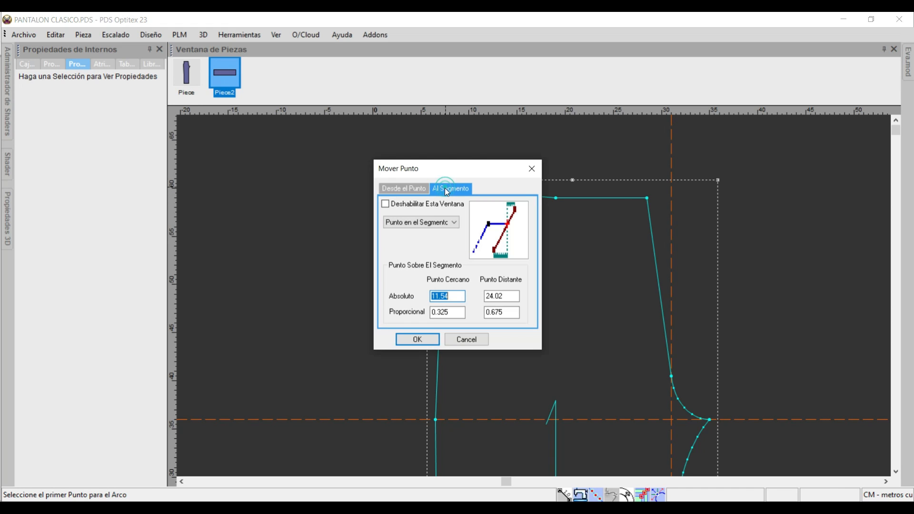
pyautogui.click(417, 339)
pyautogui.click(648, 197)
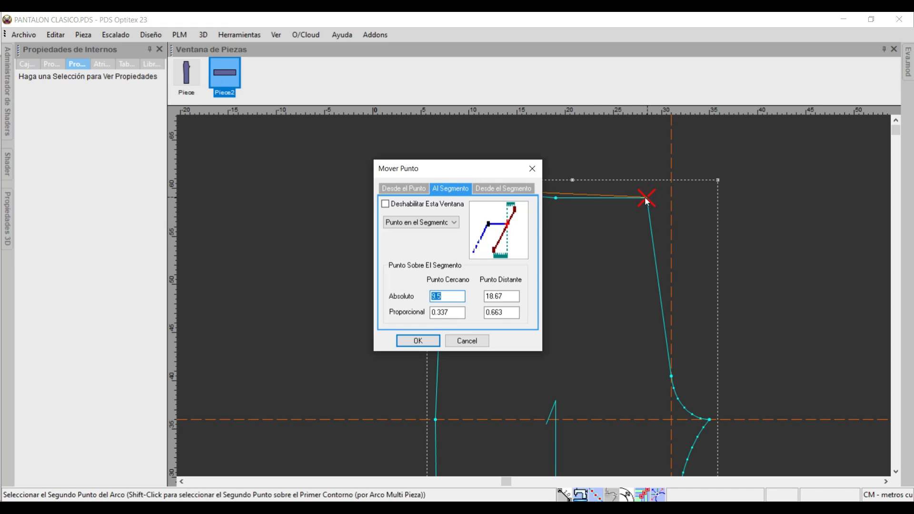
pyautogui.press('Return')
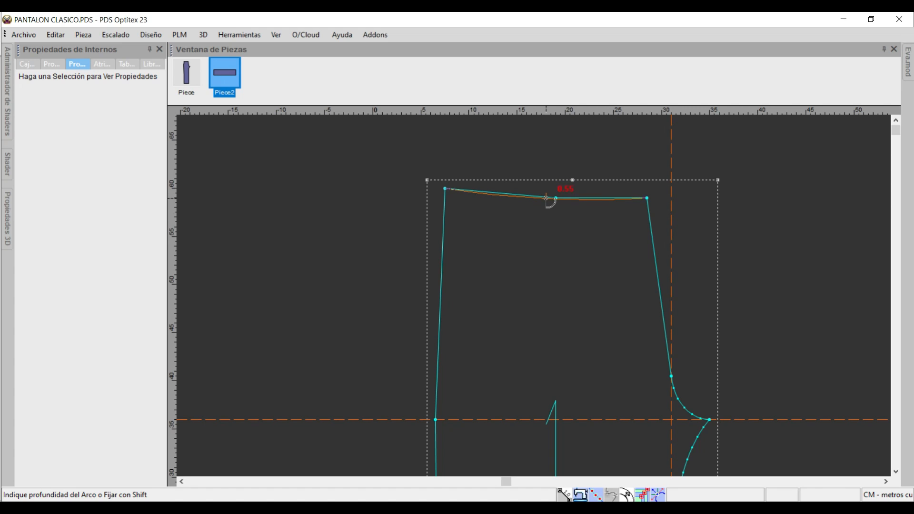
pyautogui.click(546, 197)
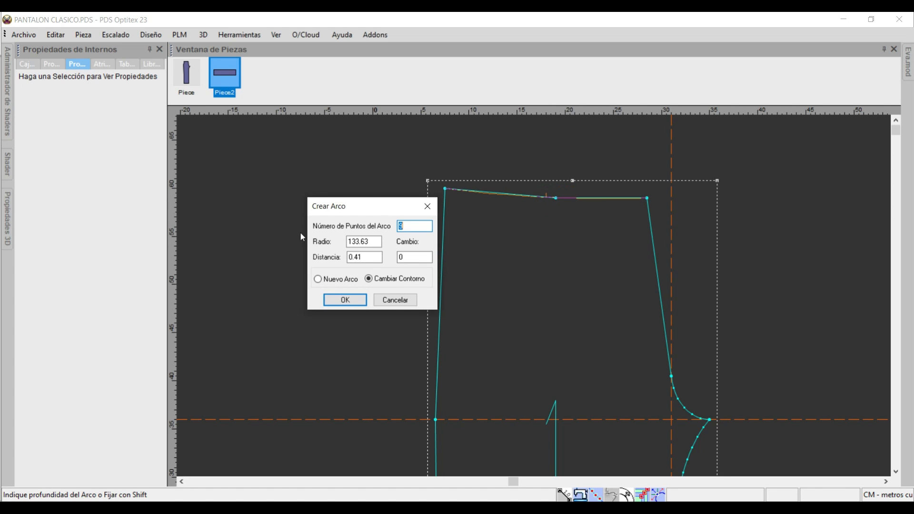
pyautogui.click(350, 300)
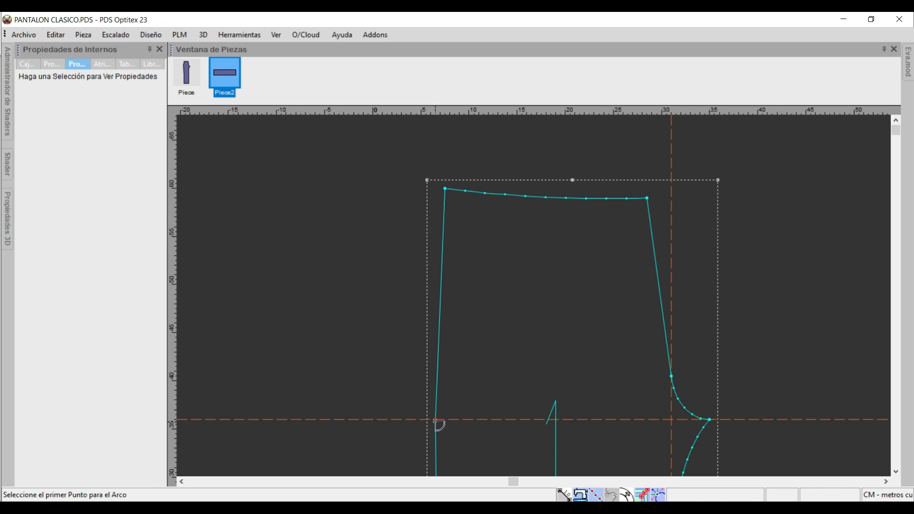
# Curve the side seam outward between the hip point and the waist corner as a 9-point arc with a distance of about 0.48.
pyautogui.click(435, 420)
pyautogui.click(422, 341)
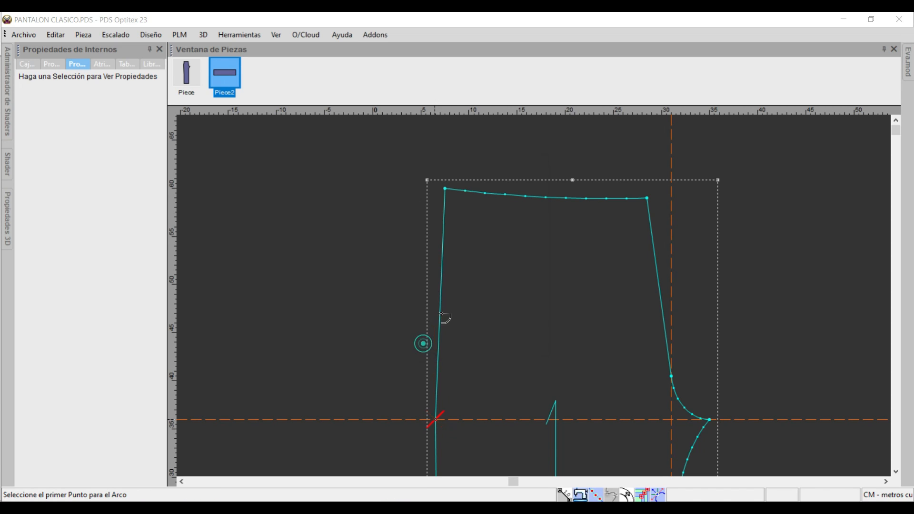
pyautogui.click(444, 189)
pyautogui.click(434, 338)
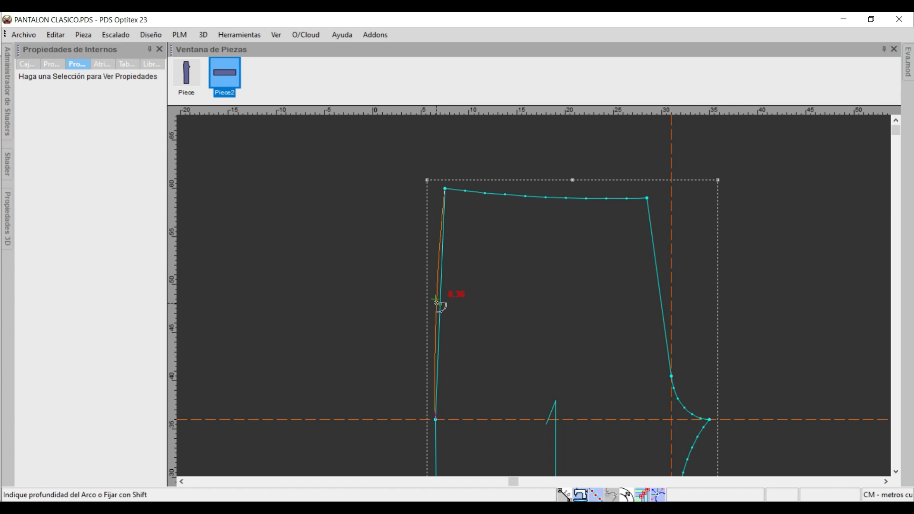
pyautogui.click(436, 303)
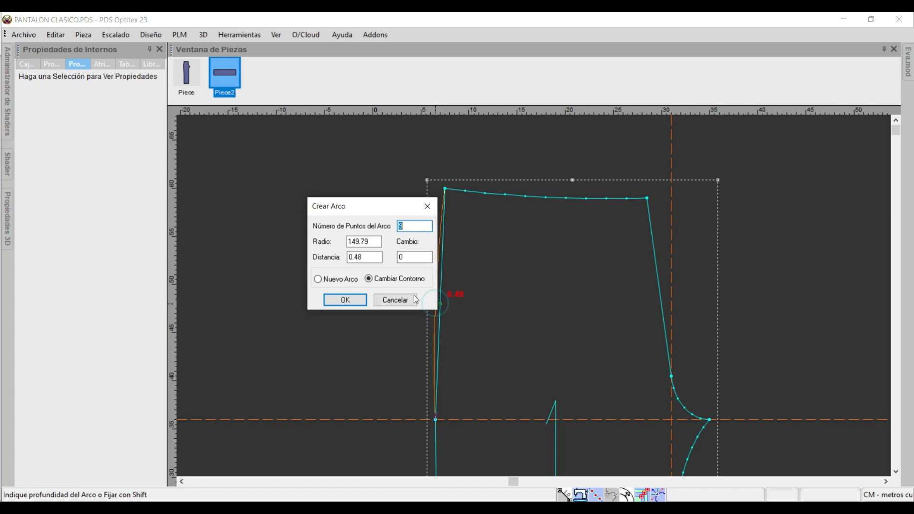
pyautogui.click(344, 300)
# Leave the arc tool and delete the guide lines crossing the piece.
pyautogui.rightClick(348, 255)
pyautogui.click(410, 262)
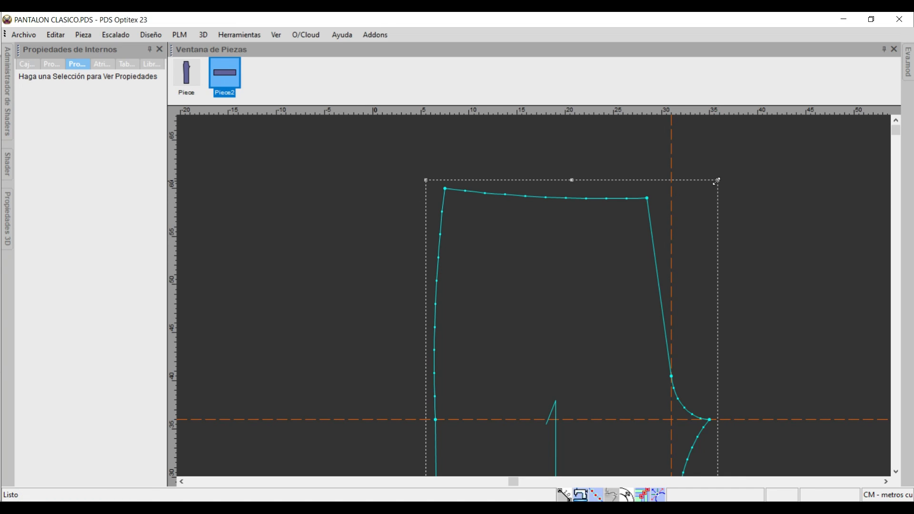
pyautogui.click(670, 144)
pyautogui.press('Delete')
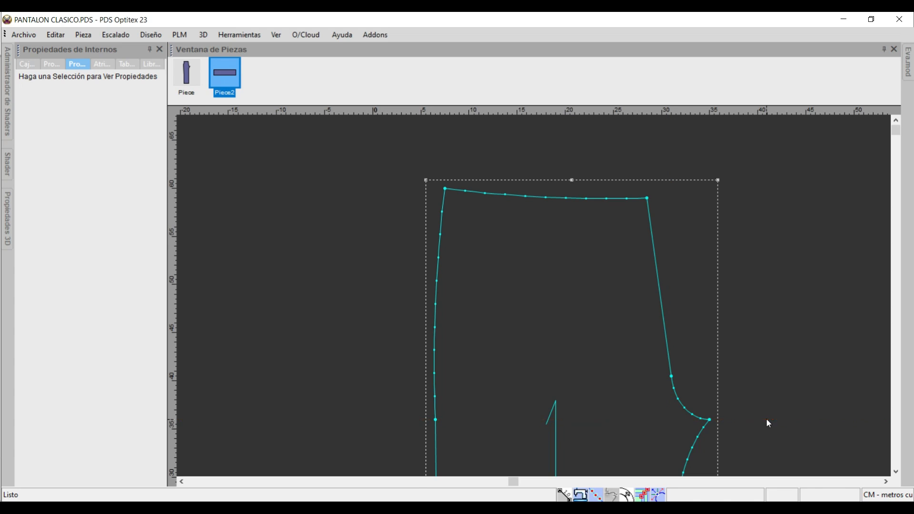
pyautogui.press('Home')
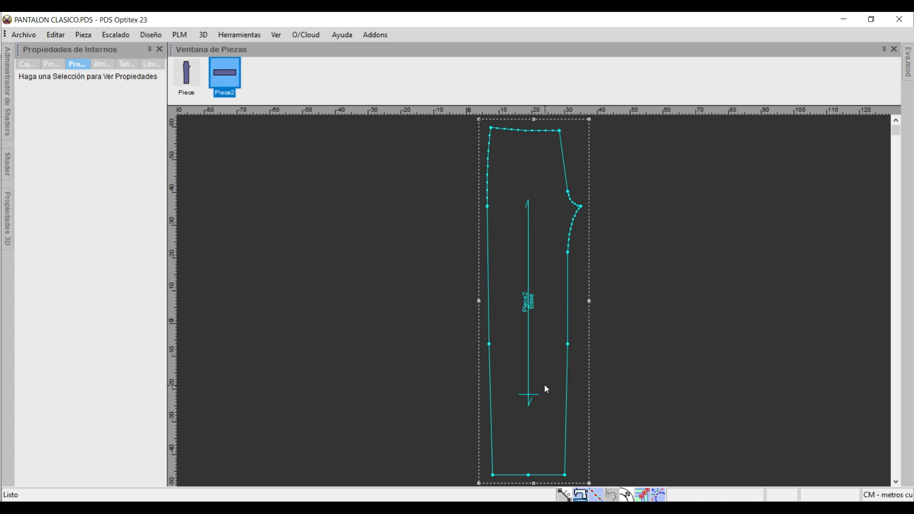
# Move the knee point on the inseam inward by -0.5 in X.
pyautogui.click(568, 344)
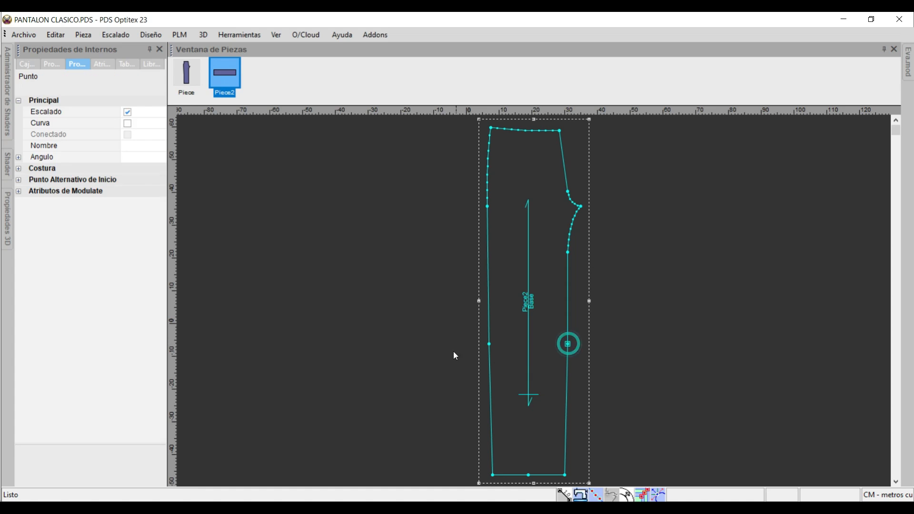
pyautogui.click(488, 344)
pyautogui.scroll(4, 535, 302)
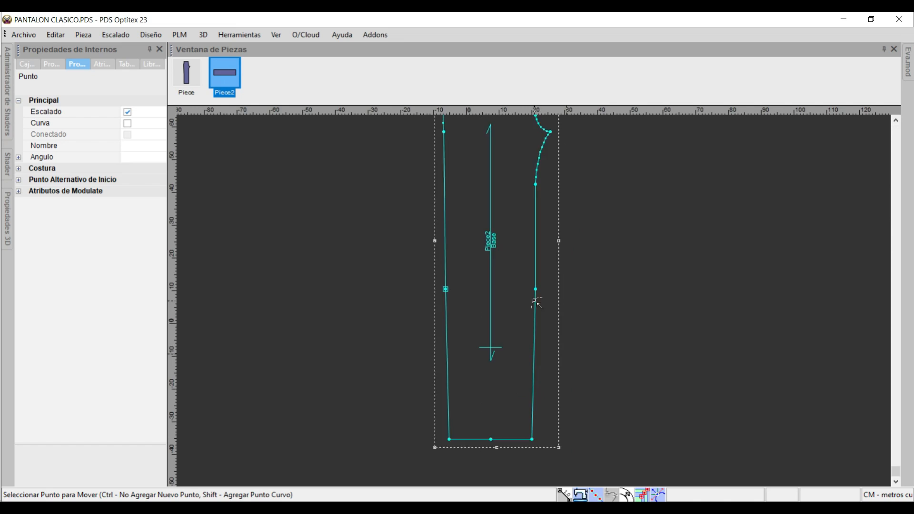
pyautogui.click(532, 284)
pyautogui.click(529, 284)
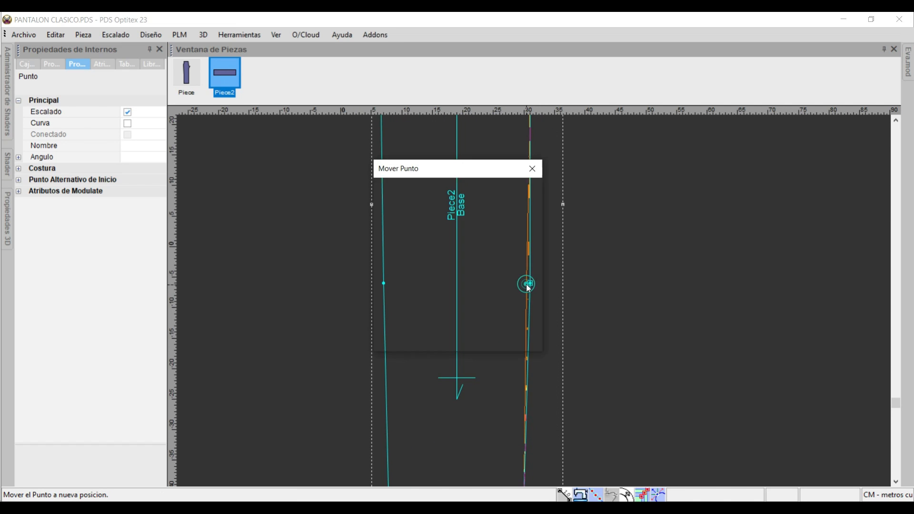
pyautogui.click(432, 289)
pyautogui.press('BackSpace')
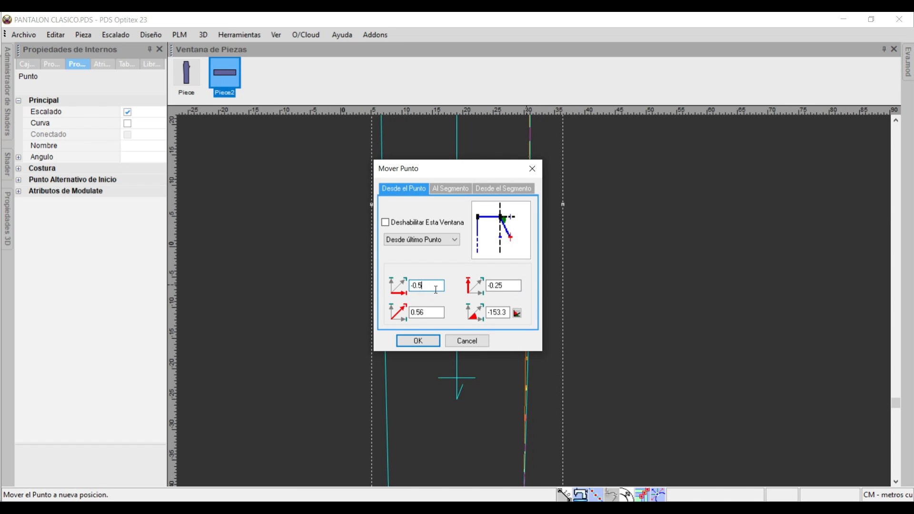
pyautogui.press('Return')
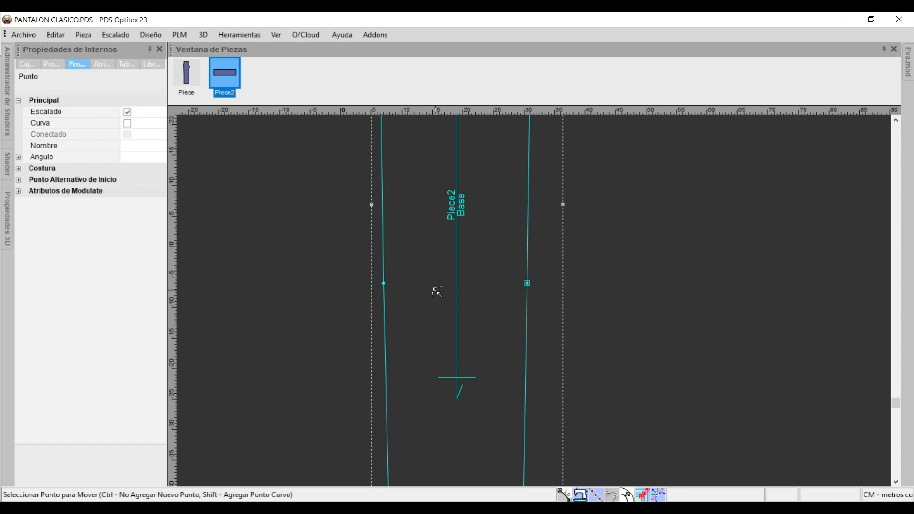
# Move the knee point on the side seam inward by 0.5 in X and 0 in Y.
pyautogui.click(384, 283)
pyautogui.click(387, 284)
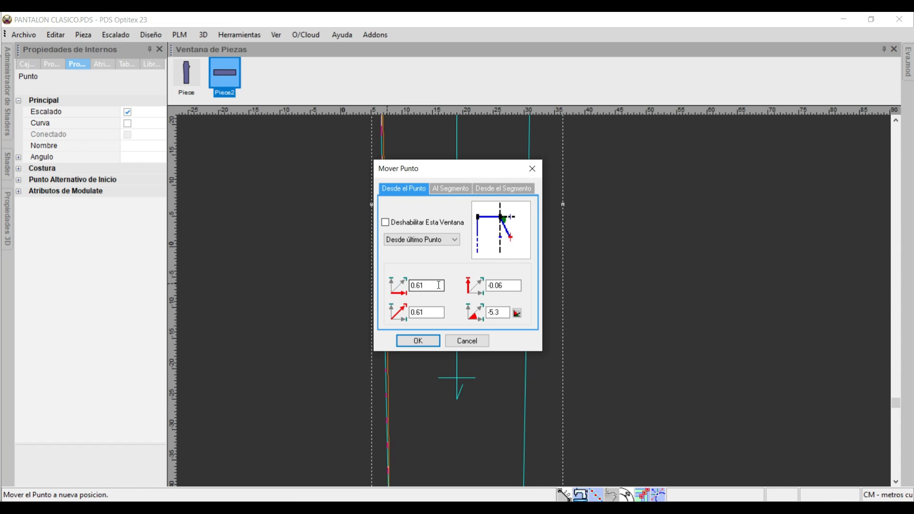
pyautogui.write('0.5')
pyautogui.moveTo(513, 286); pyautogui.dragTo(221, 291)
pyautogui.write('0')
pyautogui.press('Return')
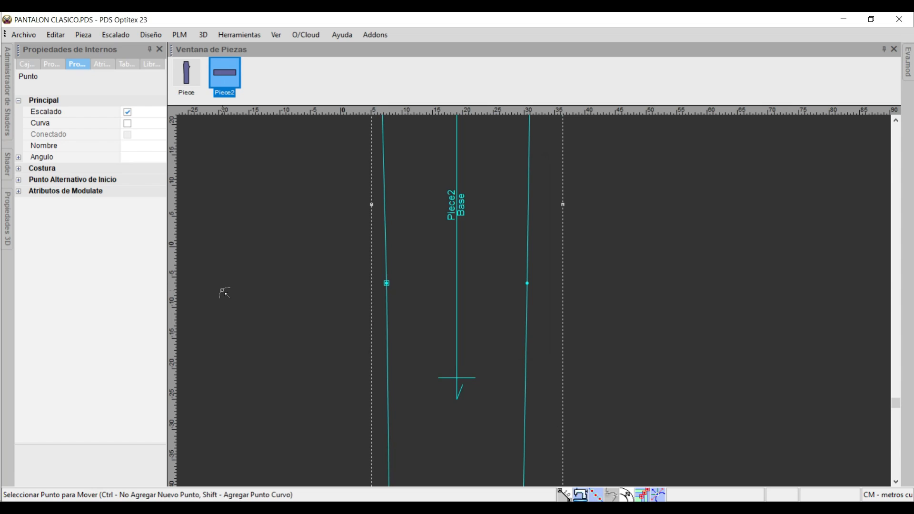
pyautogui.press('Home')
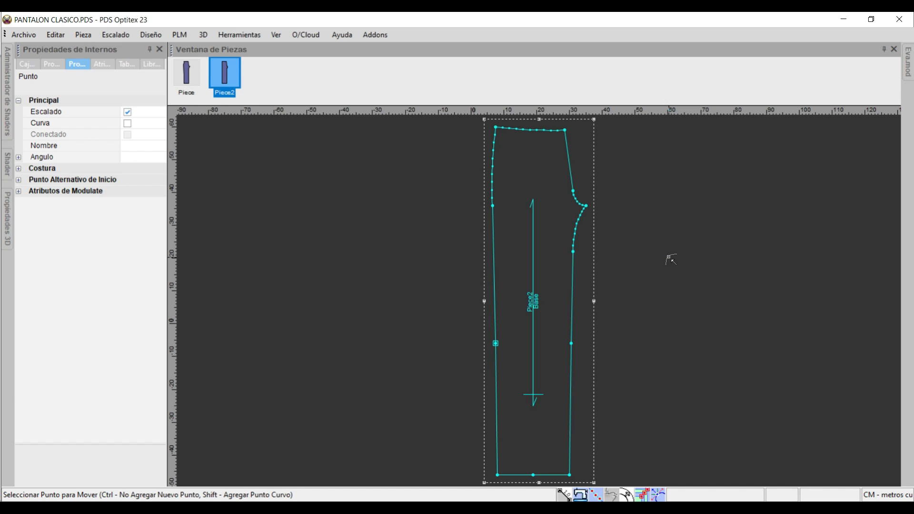
# Save the file and duplicate the finished front piece by copying and pasting it.
pyautogui.hotkey('ctrl', 's')
pyautogui.hotkey('ctrl', 'c')
pyautogui.hotkey('ctrl', 'v')
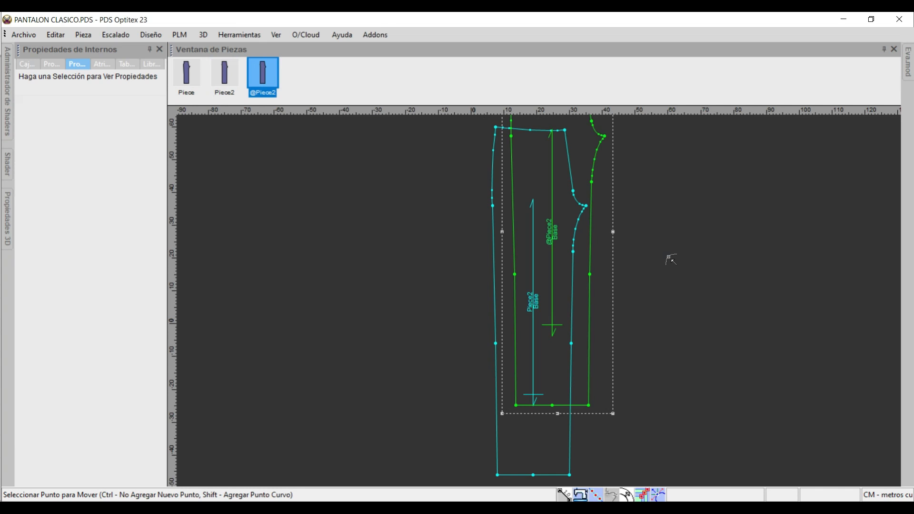
# Move the duplicated piece to the right of the original front so the two no longer overlap.
pyautogui.rightClick(680, 243)
pyautogui.click(702, 245)
pyautogui.press('space')
pyautogui.click(585, 138)
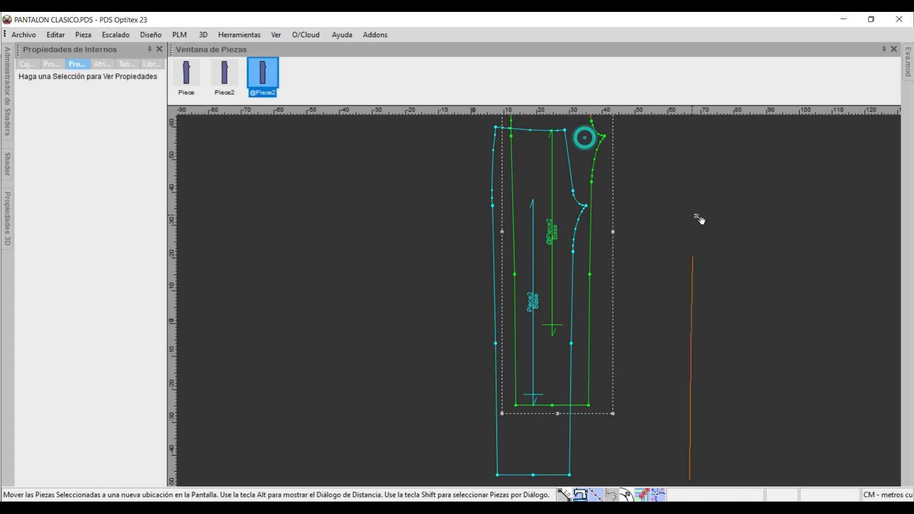
pyautogui.click(679, 206)
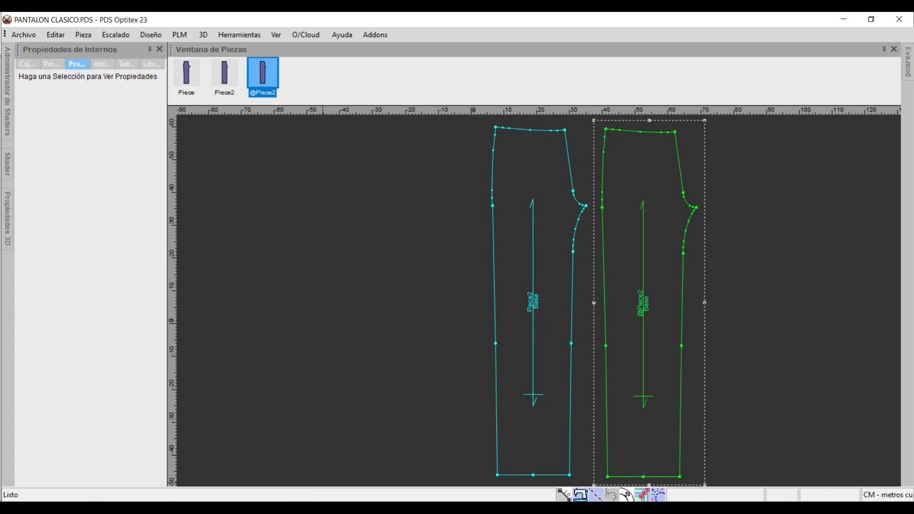
# Capture the POSTERIOR instructions from the document as a new snip, tick off copying the front, and return to the pattern.
pyautogui.click(266, 507)
pyautogui.scroll(-10, 488, 305)
pyautogui.scroll(3, 457, 257)
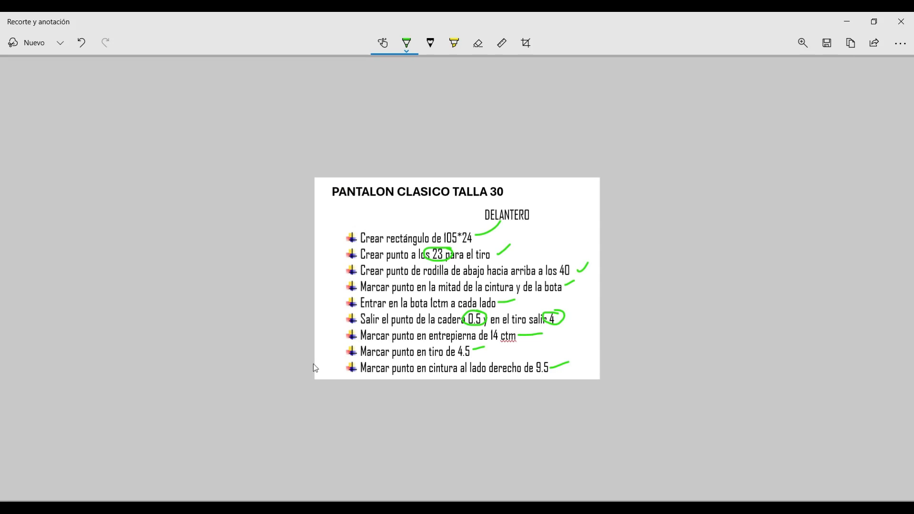
pyautogui.click(22, 44)
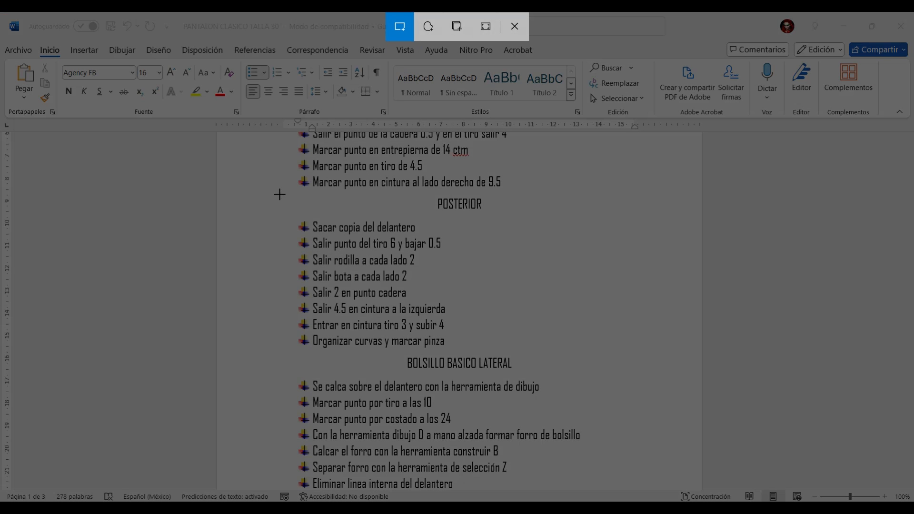
pyautogui.moveTo(283, 189)
pyautogui.mouseDown()
pyautogui.moveTo(524, 310)
pyautogui.moveTo(549, 361)
pyautogui.mouseUp()
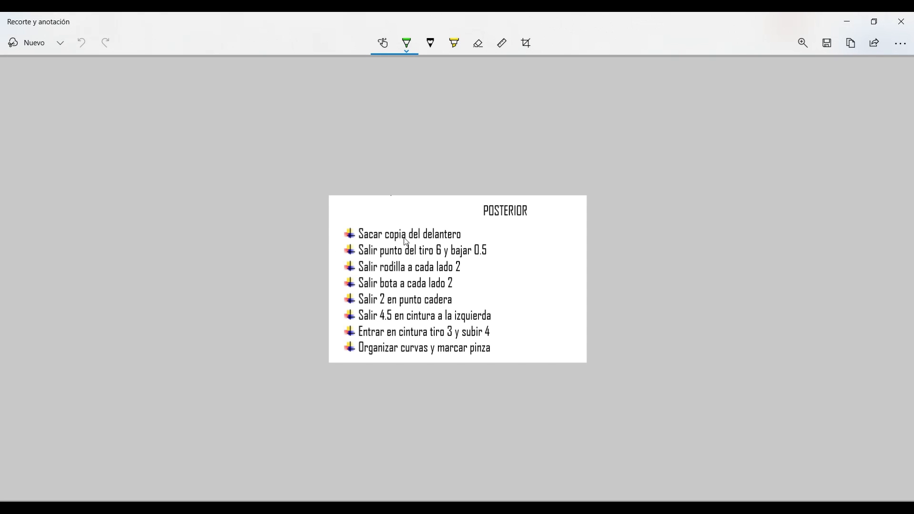
pyautogui.moveTo(465, 233); pyautogui.dragTo(485, 221)
pyautogui.hotkey('alt', 'Tab')
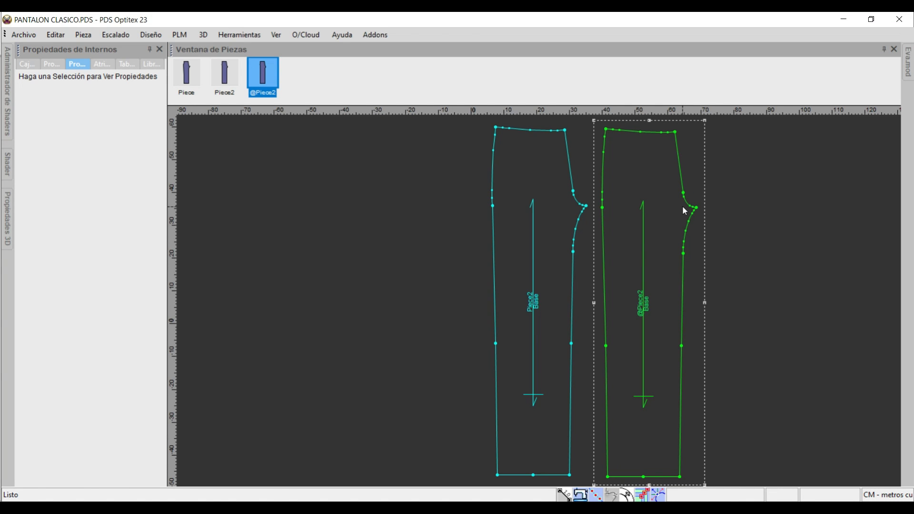
# Try moving the duplicated piece's crotch point by 6 in X and -0.5 in Y from the last point.
pyautogui.scroll(4, 562, 292)
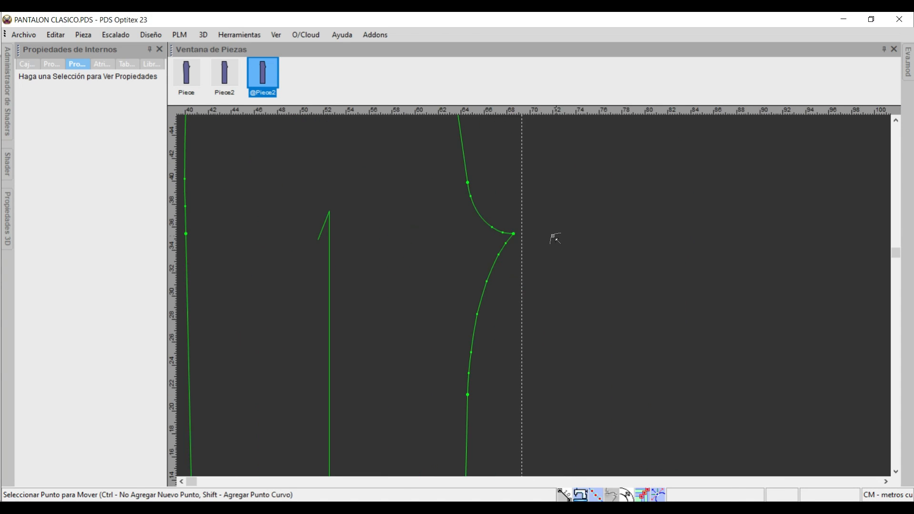
pyautogui.click(513, 234)
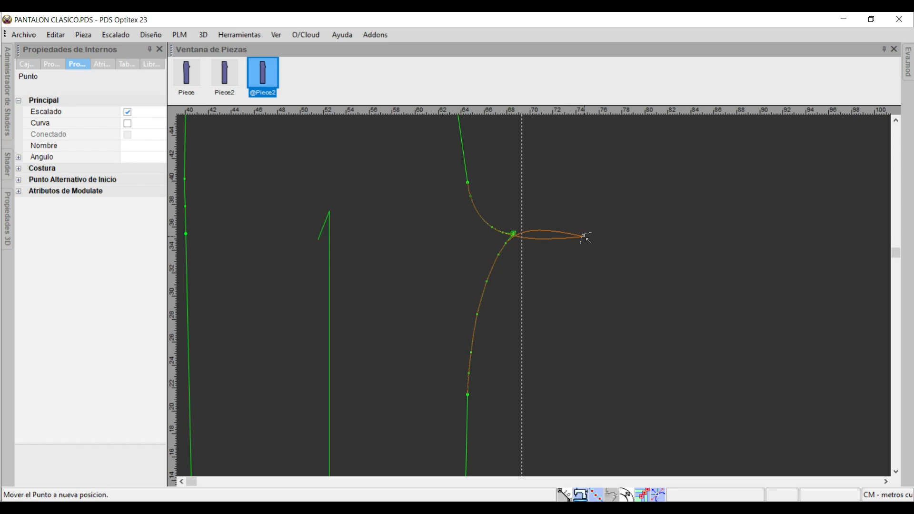
pyautogui.click(598, 239)
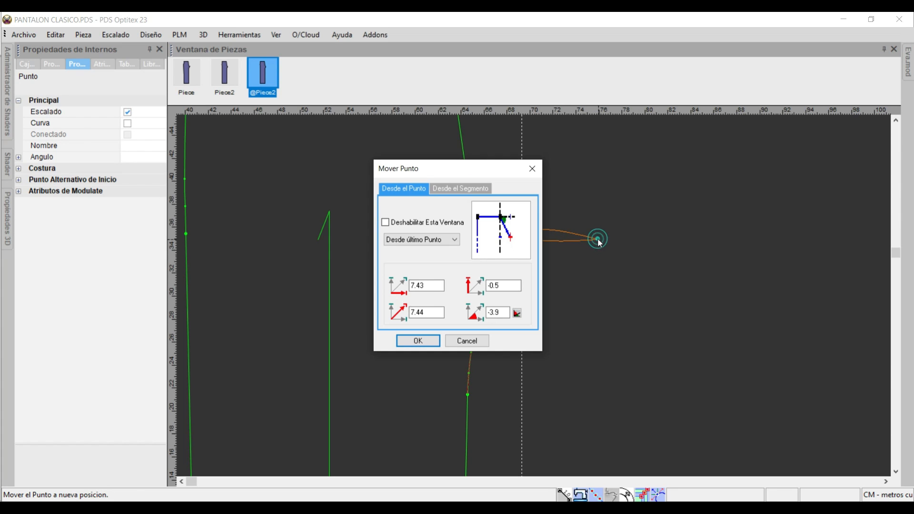
pyautogui.moveTo(464, 175); pyautogui.dragTo(267, 143)
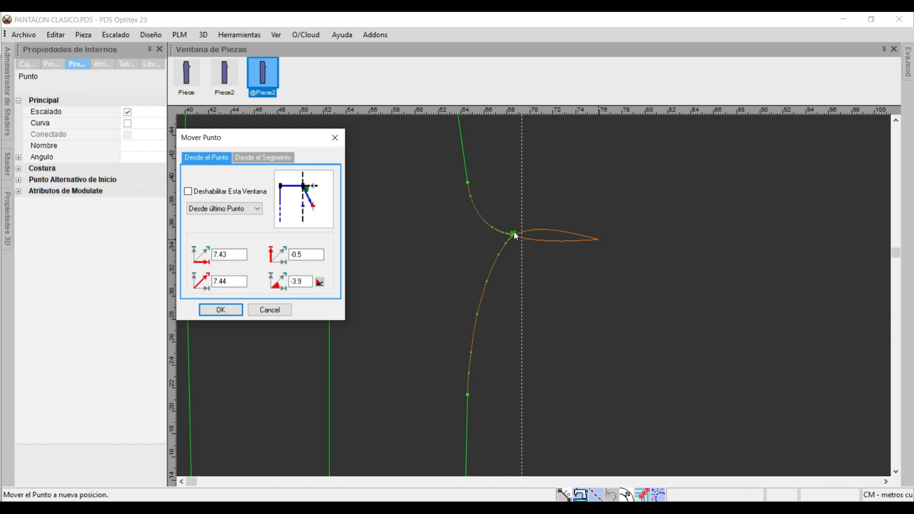
pyautogui.click(217, 211)
pyautogui.click(215, 210)
pyautogui.click(213, 209)
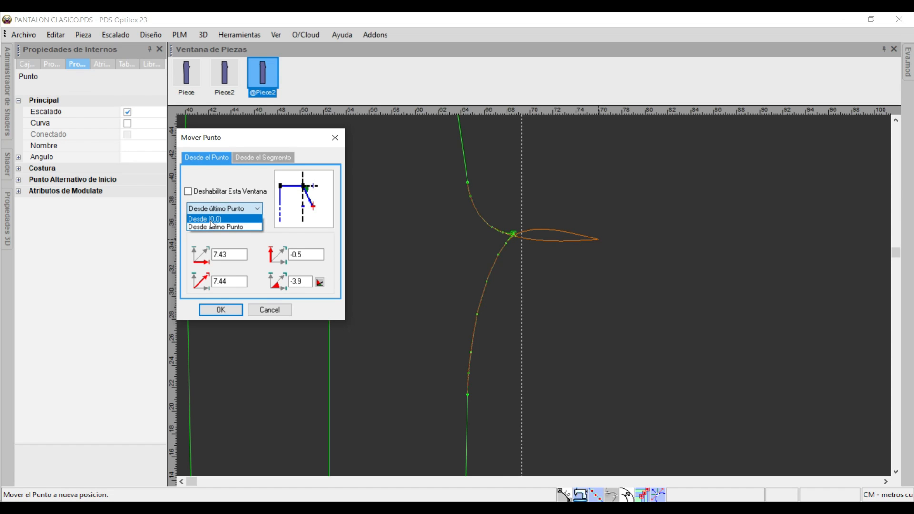
pyautogui.click(260, 201)
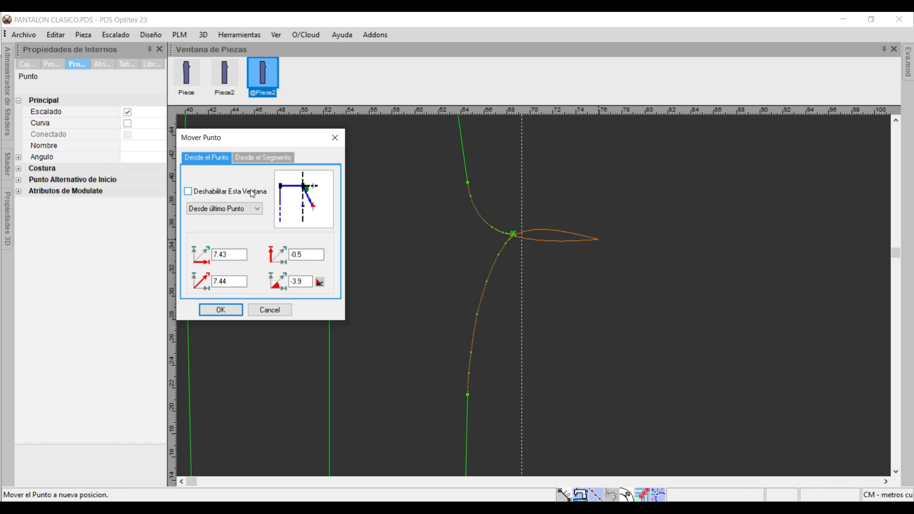
pyautogui.doubleClick(228, 254)
pyautogui.write('6')
pyautogui.press('Tab')
pyautogui.write('0.5')
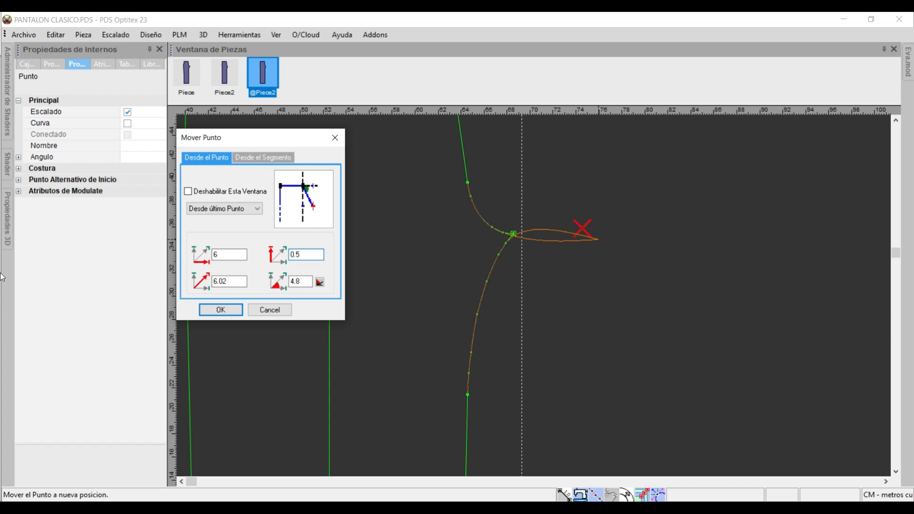
pyautogui.write('-')
pyautogui.click(221, 310)
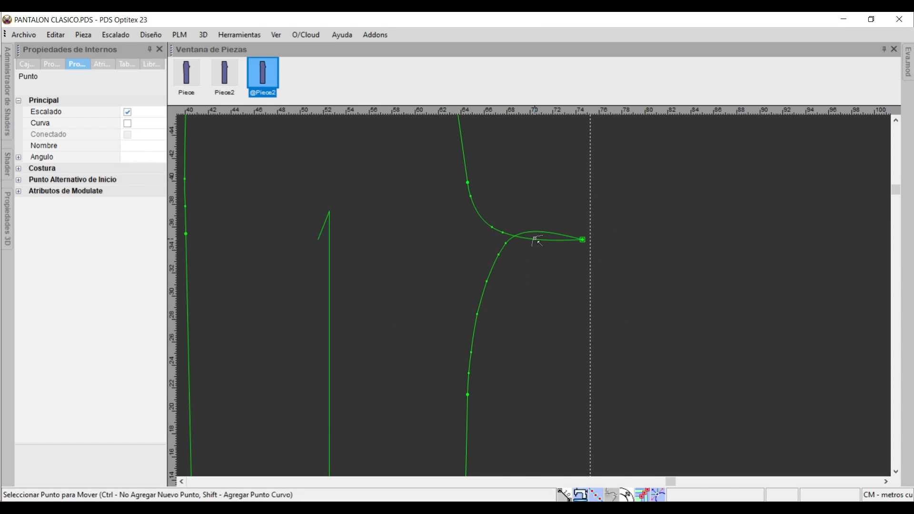
pyautogui.hotkey('ctrl', 'z')
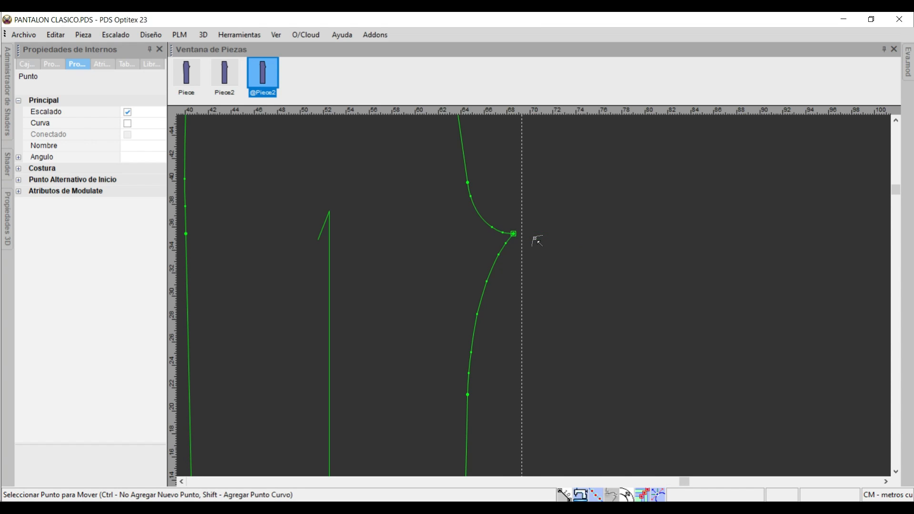
# Try placing the duplicated piece's crotch point at 6 in X and -0.5 in Y measured from (0,0).
pyautogui.click(514, 234)
pyautogui.click(586, 237)
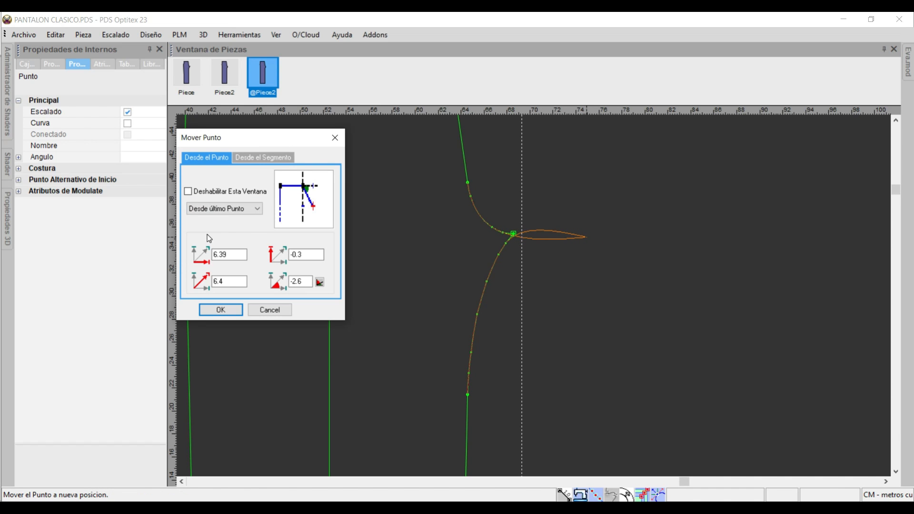
pyautogui.click(227, 210)
pyautogui.click(229, 224)
pyautogui.doubleClick(230, 254)
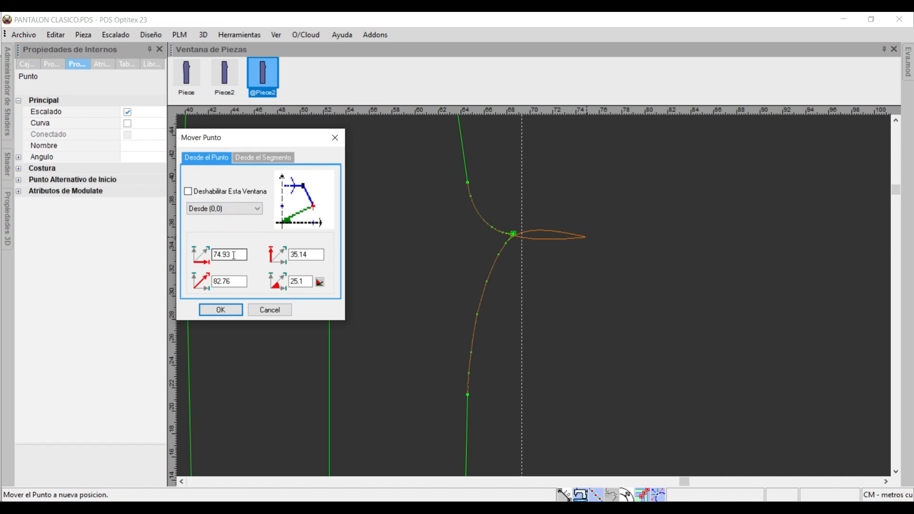
pyautogui.write('6')
pyautogui.press('Tab')
pyautogui.write('-0.5')
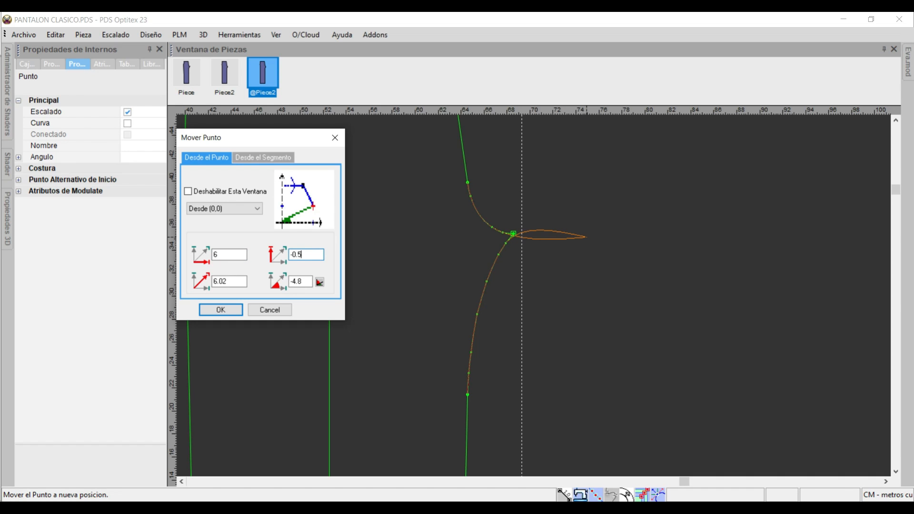
pyautogui.click(213, 310)
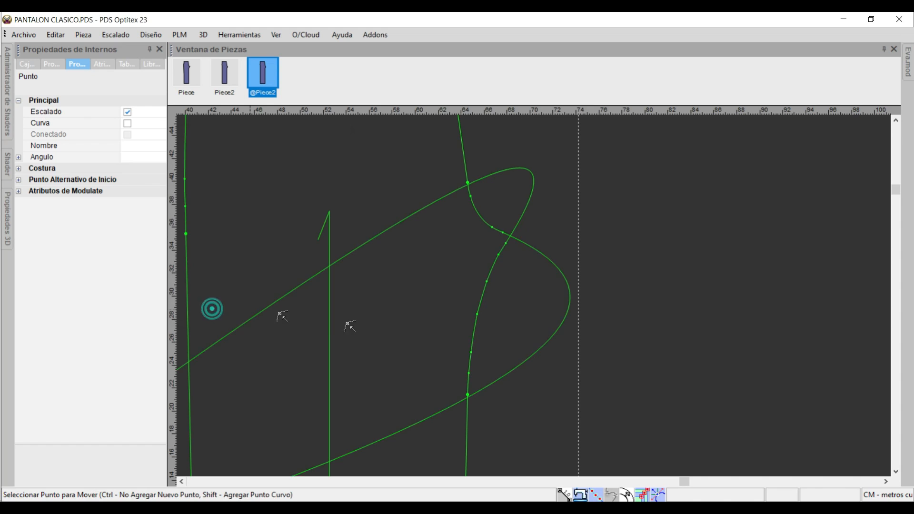
pyautogui.press('Home')
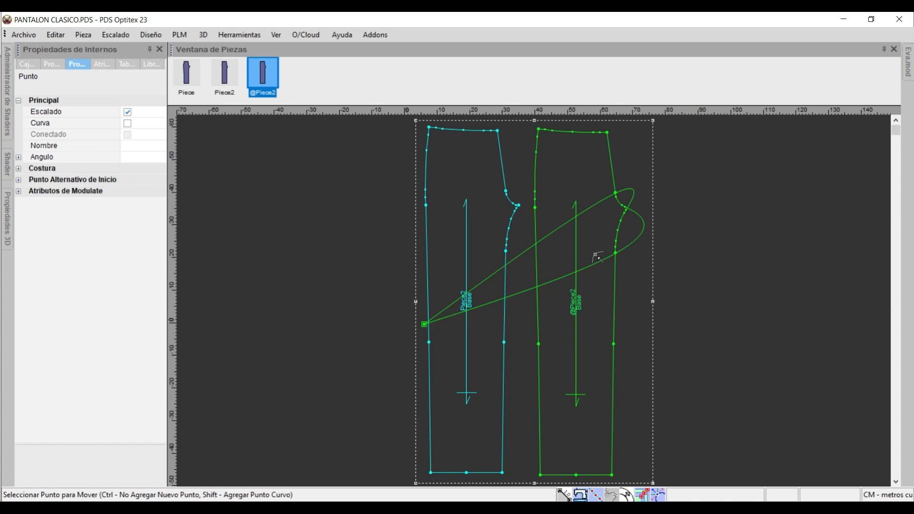
pyautogui.hotkey('ctrl', 'z')
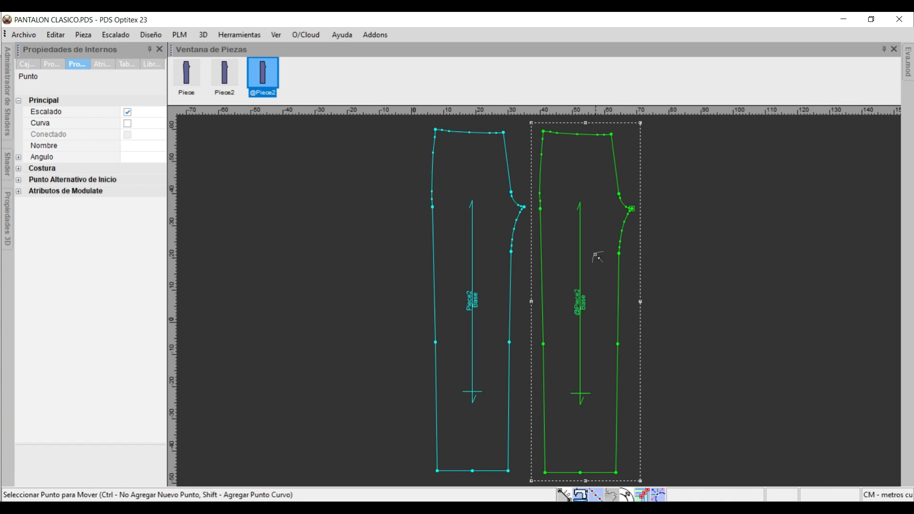
# Move the duplicated piece's crotch point 6 in X and -0.5 in Y, measured from its last point.
pyautogui.scroll(2, 665, 214)
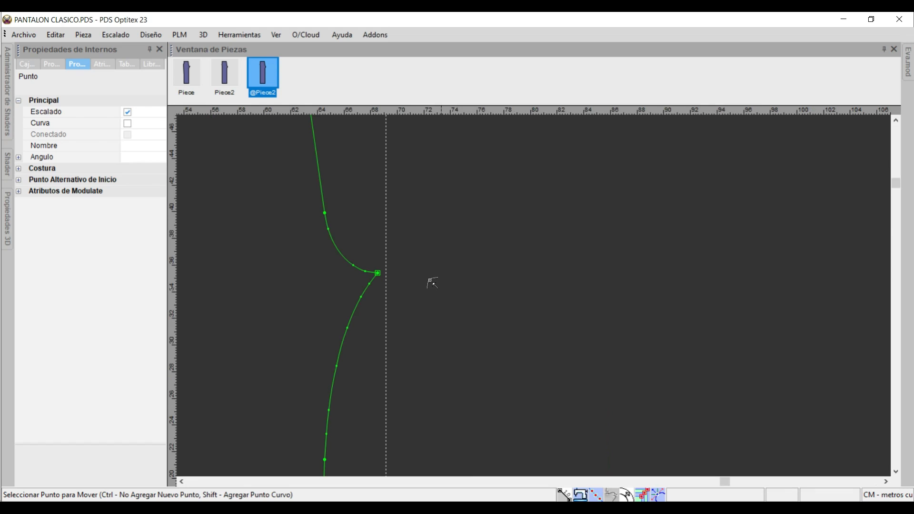
pyautogui.click(377, 273)
pyautogui.click(430, 274)
pyautogui.click(221, 209)
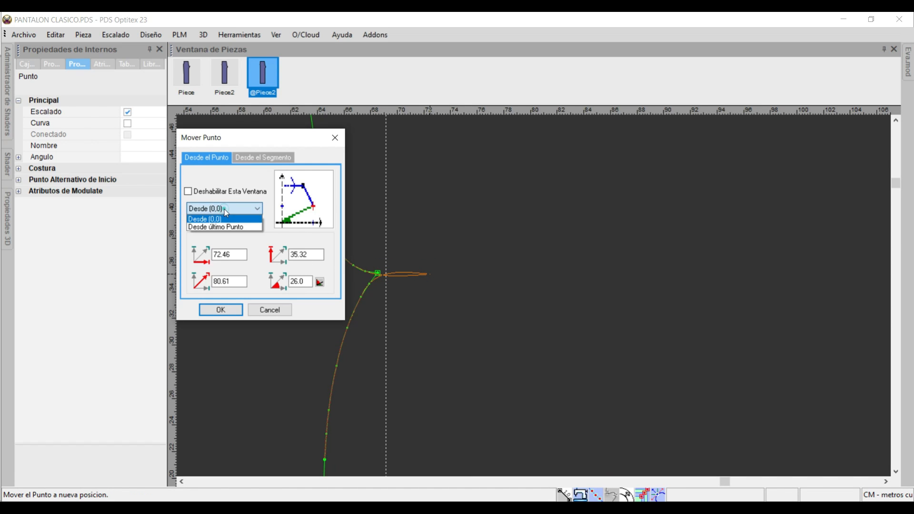
pyautogui.click(218, 228)
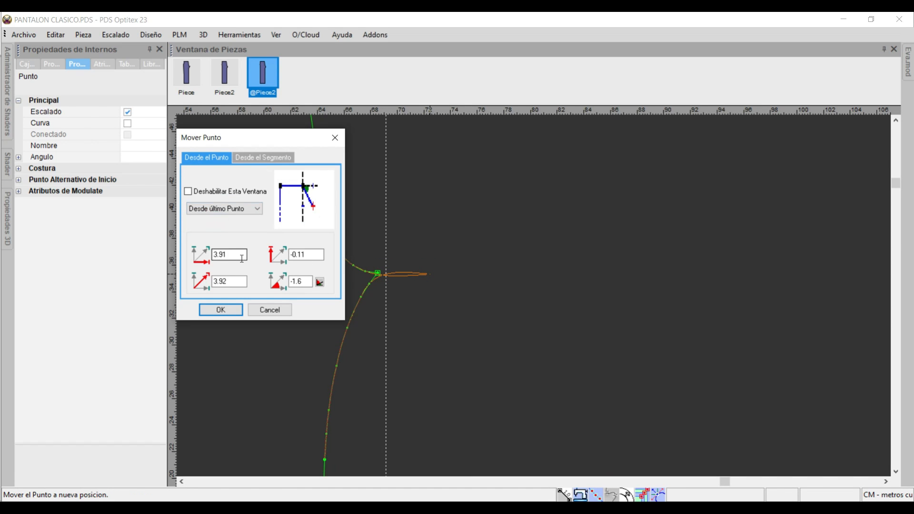
pyautogui.write('6')
pyautogui.press('Tab')
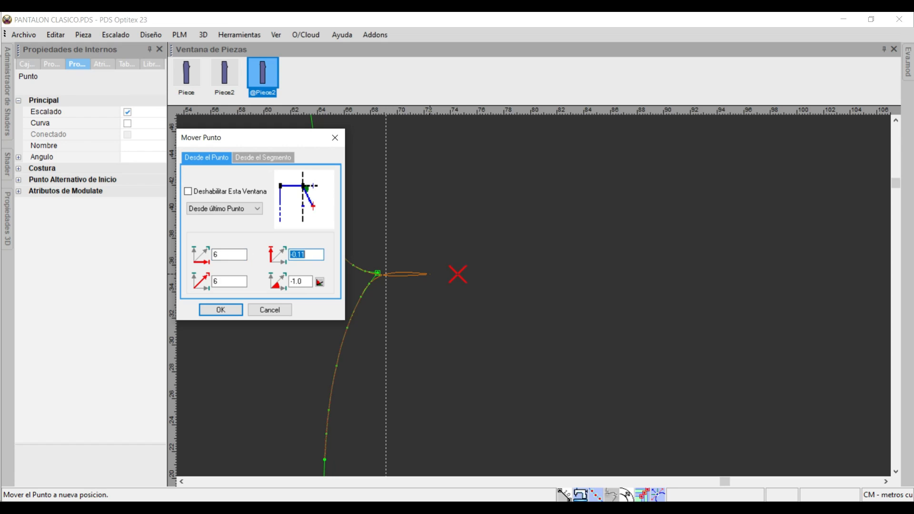
pyautogui.write('-0.5')
pyautogui.click(225, 310)
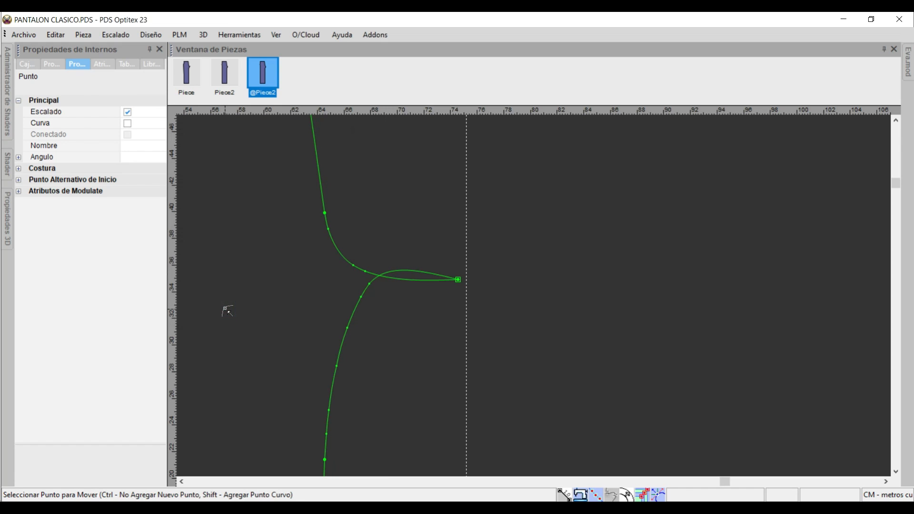
# Tick off the crotch point instruction and mark the knee instruction in the POSTERIOR snip, then return to the pattern.
pyautogui.click(432, 509)
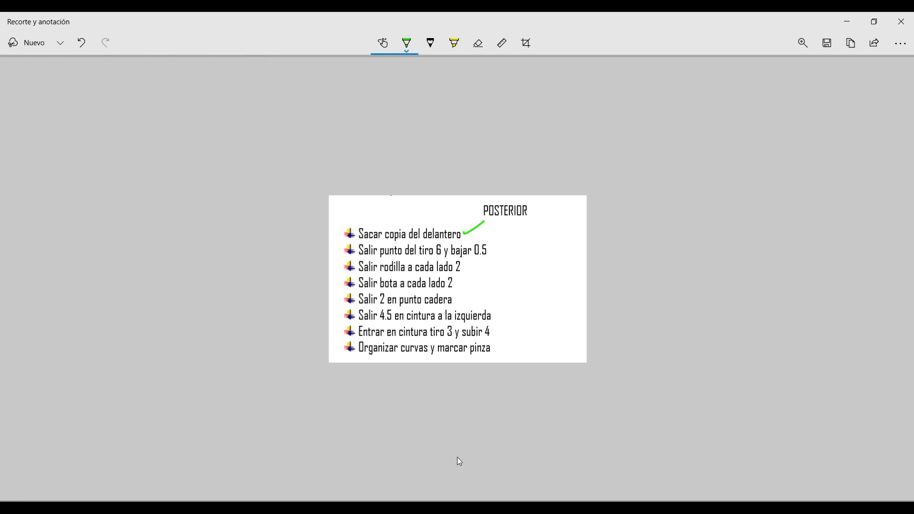
pyautogui.moveTo(492, 247); pyautogui.dragTo(511, 241)
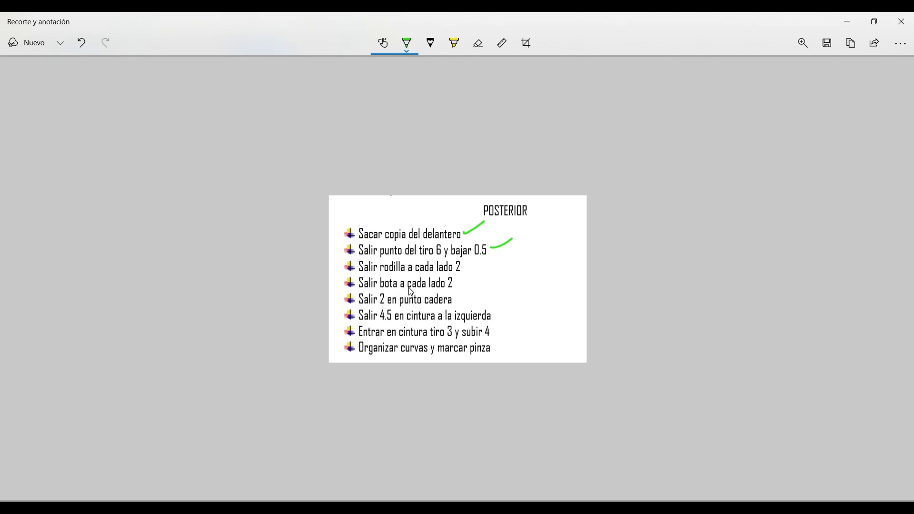
pyautogui.moveTo(461, 267)
pyautogui.mouseDown()
pyautogui.moveTo(476, 262)
pyautogui.moveTo(478, 276)
pyautogui.mouseUp()
pyautogui.click(847, 21)
# Move the duplicated piece's knee point on the inseam outward by 2 in X and 0 in Y.
pyautogui.scroll(-6, 539, 290)
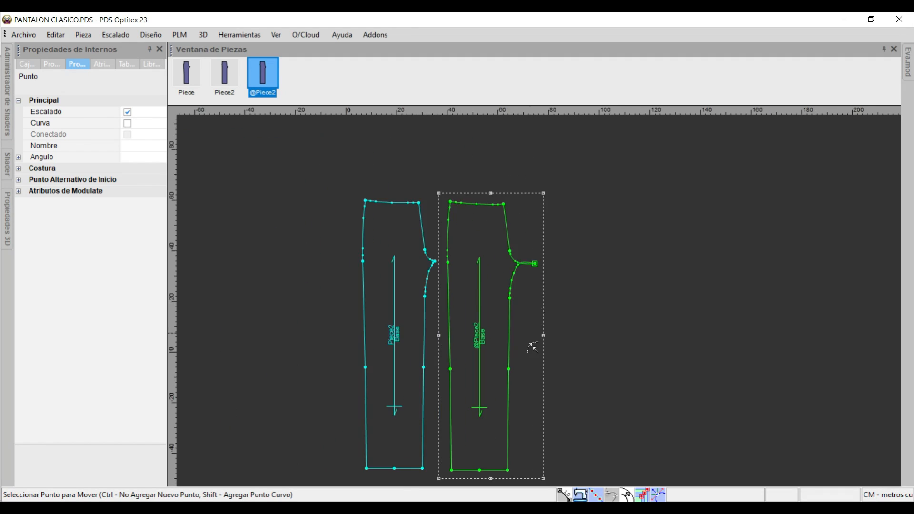
pyautogui.scroll(3, 521, 429)
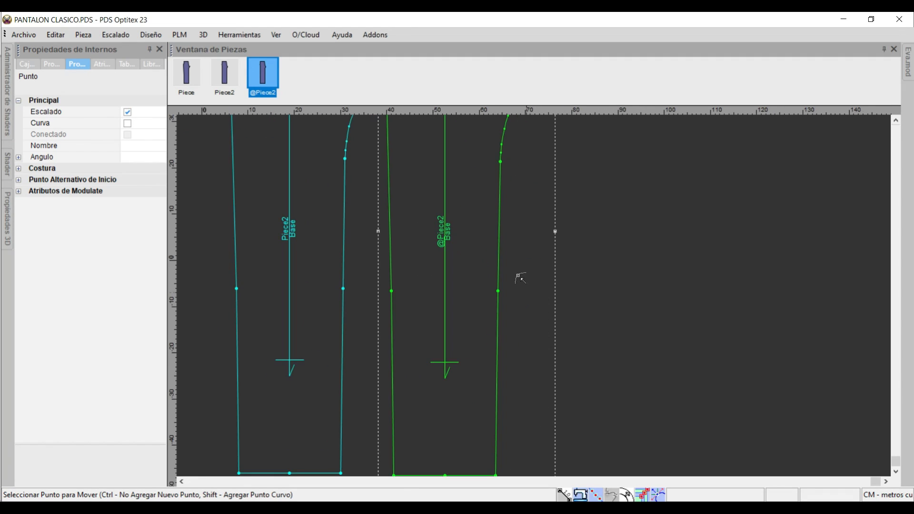
pyautogui.click(498, 291)
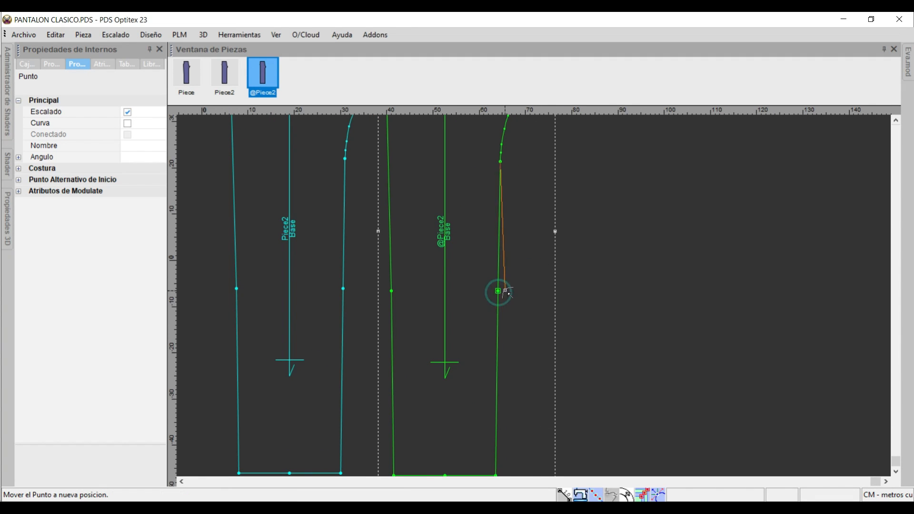
pyautogui.click(507, 290)
pyautogui.moveTo(238, 255); pyautogui.dragTo(212, 255)
pyautogui.write('2')
pyautogui.press('Tab')
pyautogui.write('0')
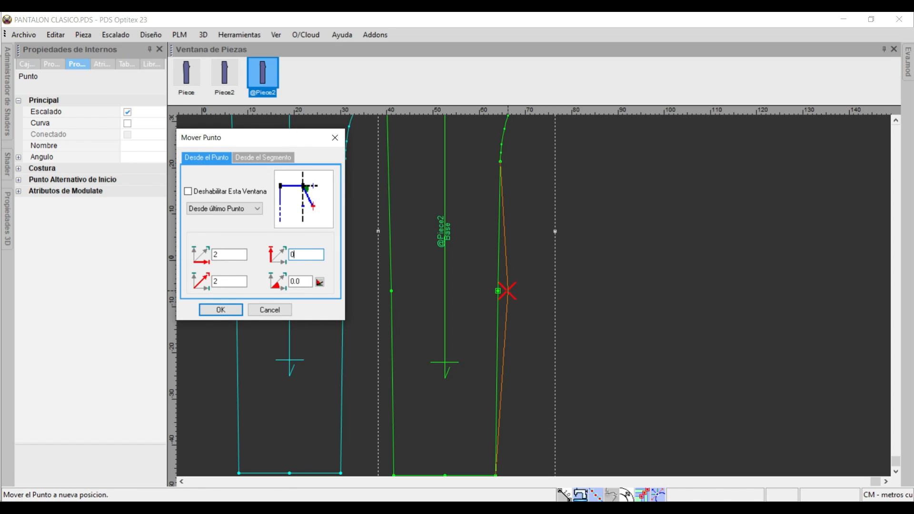
pyautogui.press('Return')
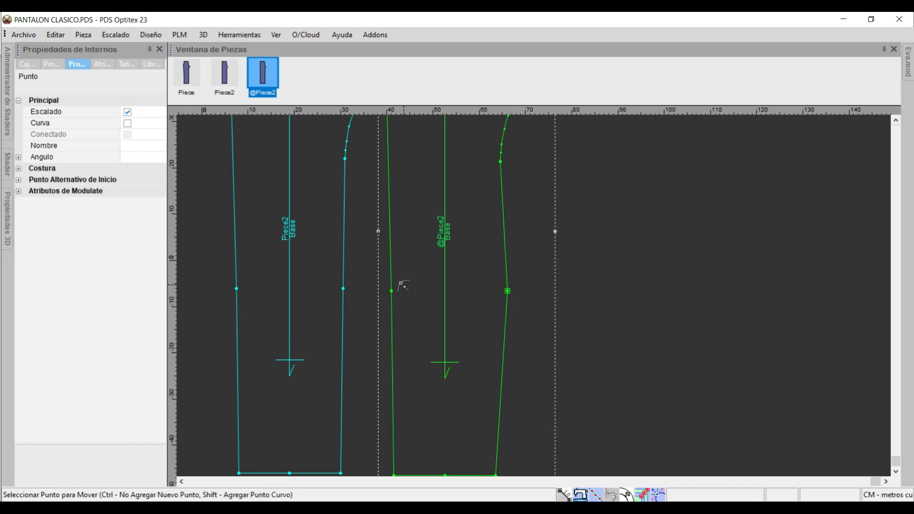
# Move the duplicated piece's knee point on the side seam outward by -2 in X and 0 in Y.
pyautogui.click(391, 292)
pyautogui.click(383, 291)
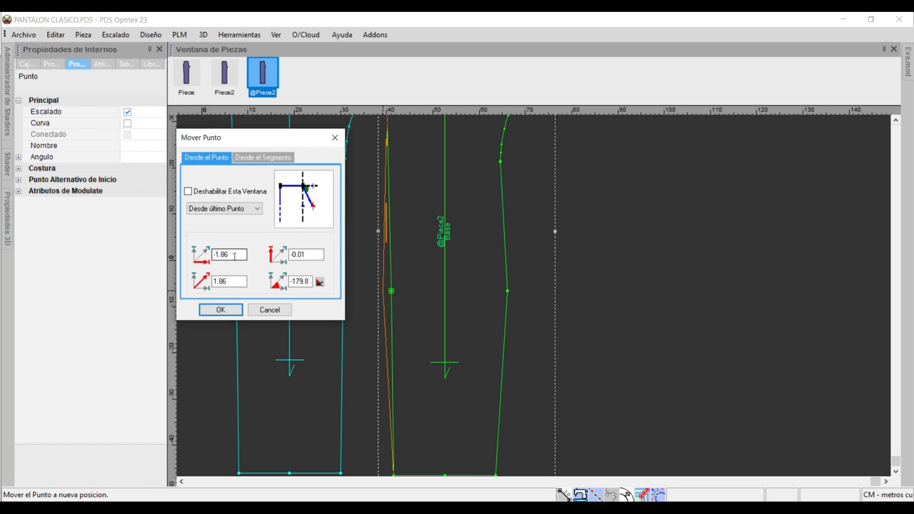
pyautogui.write('-2')
pyautogui.press('Tab')
pyautogui.write('0')
pyautogui.press('Return')
# Move the duplicated piece's hem corner on the inseam outward by 2 in X and 0 in Y.
pyautogui.scroll(2, 428, 407)
pyautogui.scroll(-4, 615, 177)
pyautogui.scroll(2, 494, 227)
pyautogui.scroll(3, 617, 438)
pyautogui.scroll(1, 540, 314)
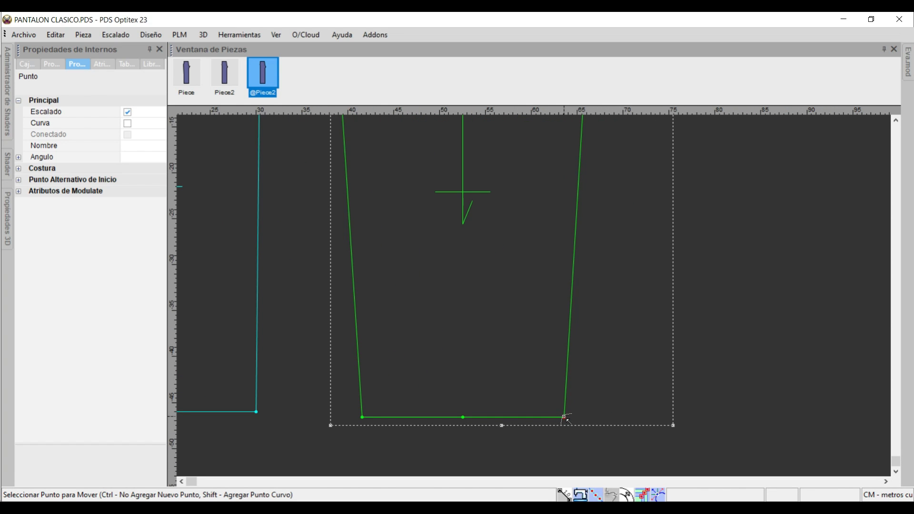
pyautogui.moveTo(565, 417); pyautogui.dragTo(589, 417)
pyautogui.write('2')
pyautogui.press('Tab')
pyautogui.write('0')
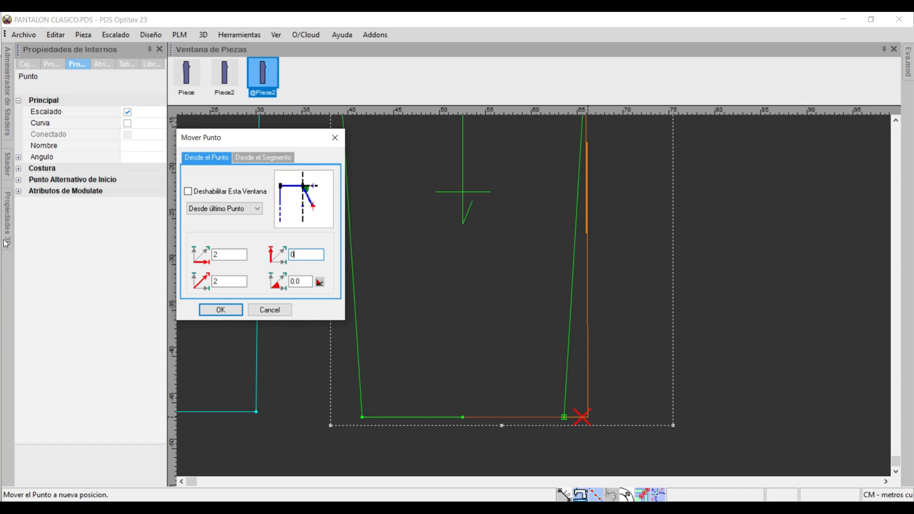
pyautogui.click(220, 310)
# Move the duplicated piece's hem corner on the side seam outward by -2 in X.
pyautogui.moveTo(366, 421); pyautogui.dragTo(343, 420)
pyautogui.click(236, 256)
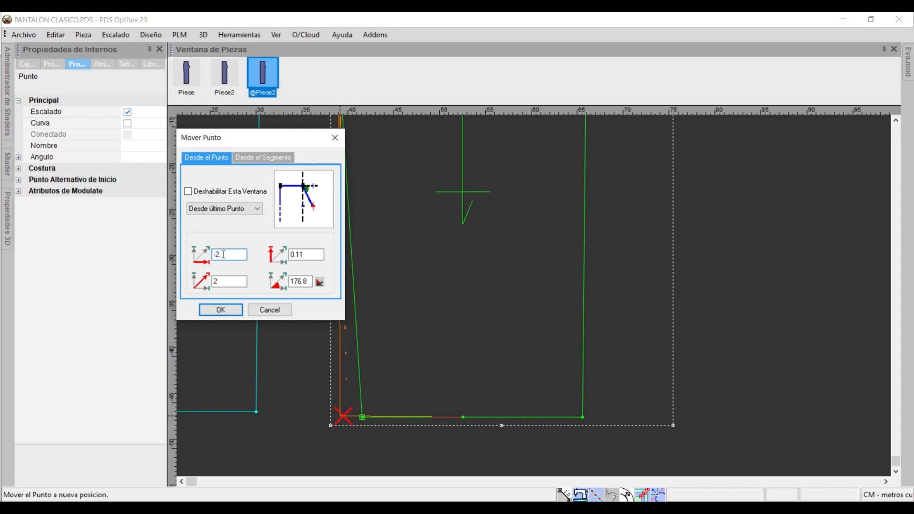
pyautogui.press('Return')
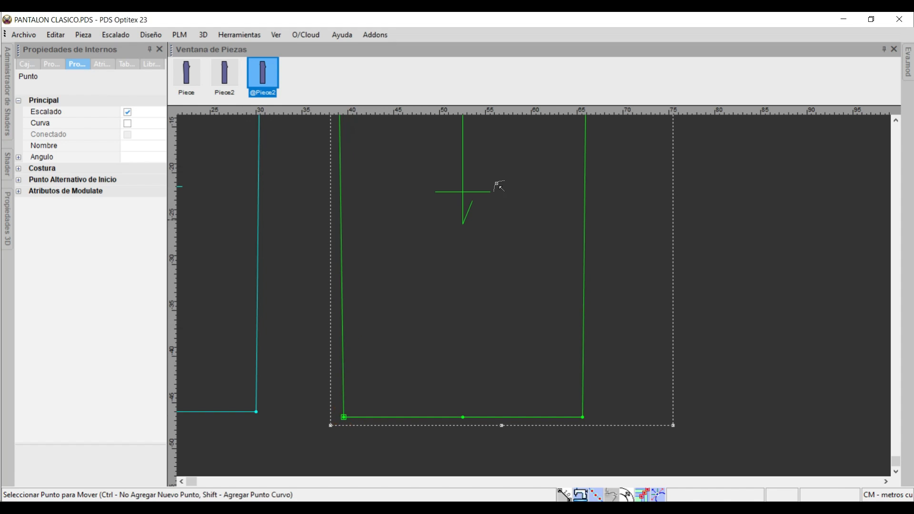
# Move the duplicated piece's hip point on the side seam outward by -2 in X and 0 in Y.
pyautogui.scroll(-3, 539, 302)
pyautogui.scroll(-2, 540, 303)
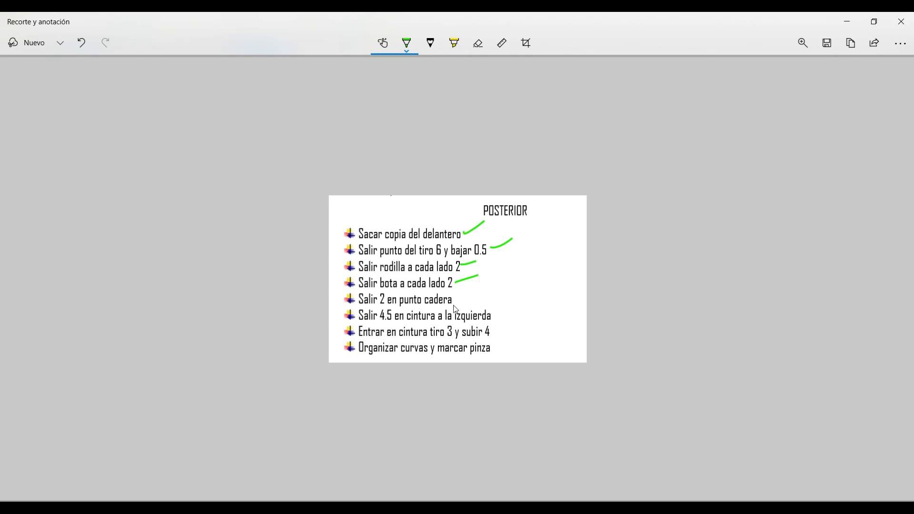
pyautogui.click(571, 506)
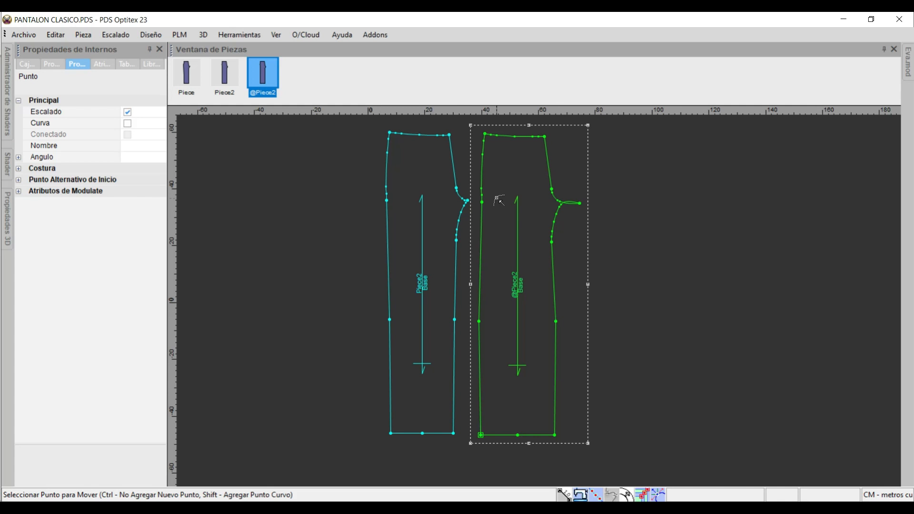
pyautogui.scroll(8, 493, 196)
pyautogui.click(501, 290)
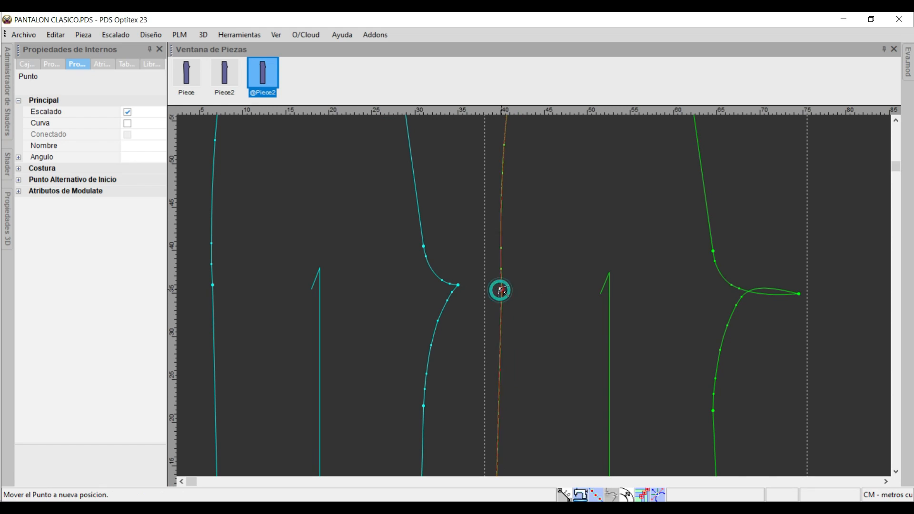
pyautogui.click(483, 290)
pyautogui.moveTo(234, 254); pyautogui.dragTo(0, 254)
pyautogui.write('-2')
pyautogui.press('Tab')
pyautogui.write('0')
pyautogui.press('Return')
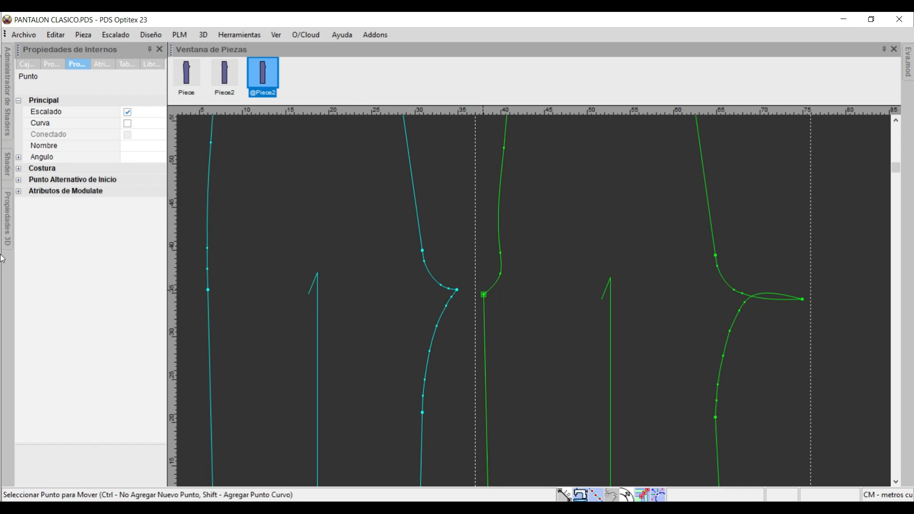
# Tick off the hip point instruction in the POSTERIOR snip and circle the 4.5 in the waist instruction.
pyautogui.hotkey('alt', 'Tab')
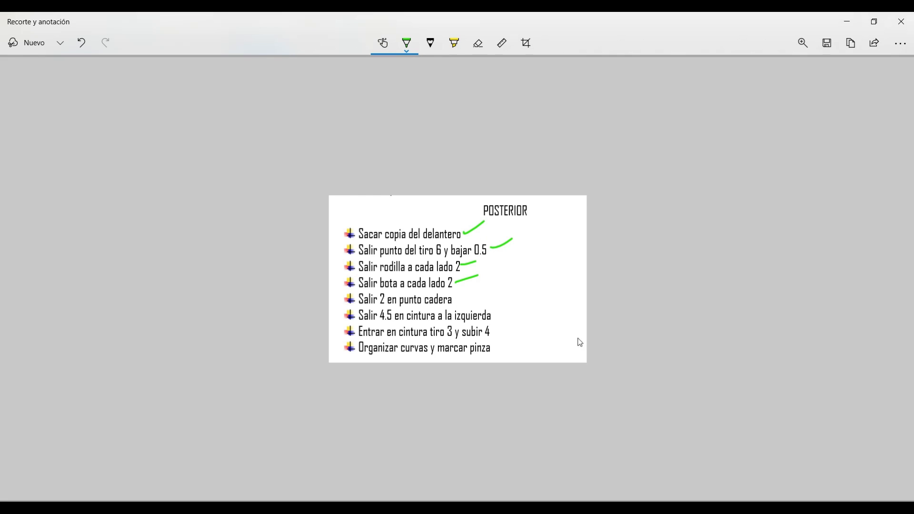
pyautogui.moveTo(457, 301); pyautogui.dragTo(476, 289)
pyautogui.moveTo(379, 323)
pyautogui.mouseDown()
pyautogui.moveTo(397, 318)
pyautogui.moveTo(377, 308)
pyautogui.moveTo(381, 322)
pyautogui.mouseUp()
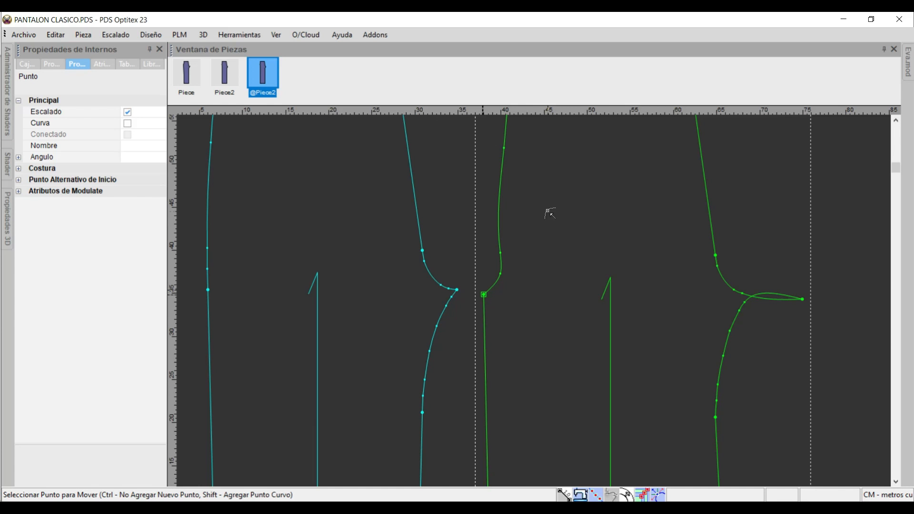
# Move the duplicated piece's waist corner on the side seam outward by -4.5 in X and 0 in Y.
pyautogui.scroll(-3, 535, 300)
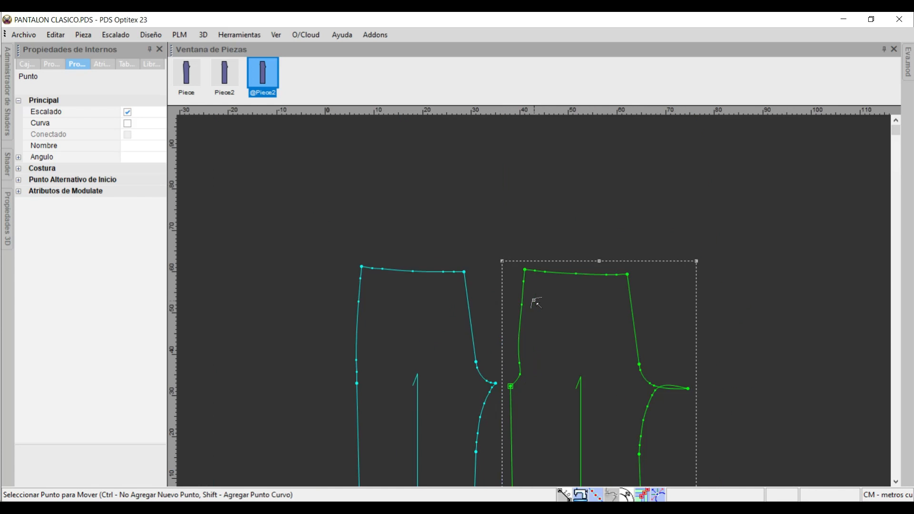
pyautogui.scroll(3, 521, 267)
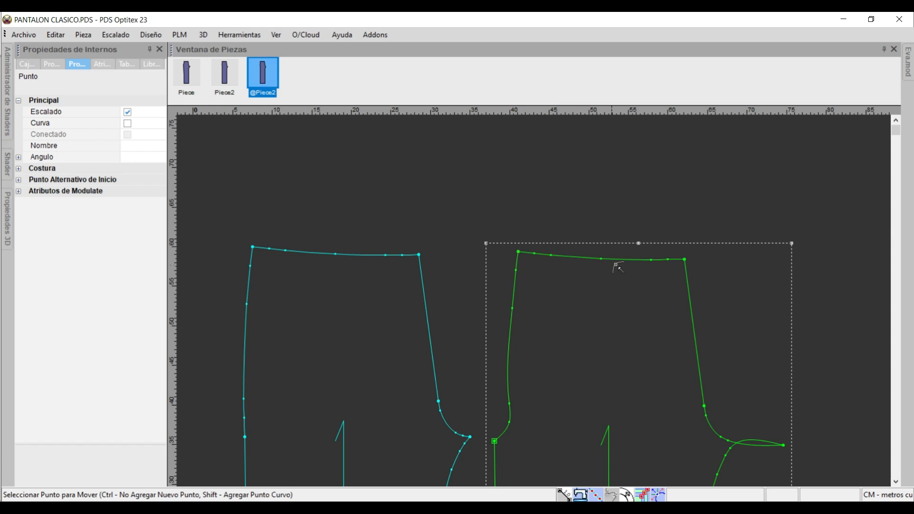
pyautogui.click(518, 251)
pyautogui.click(488, 252)
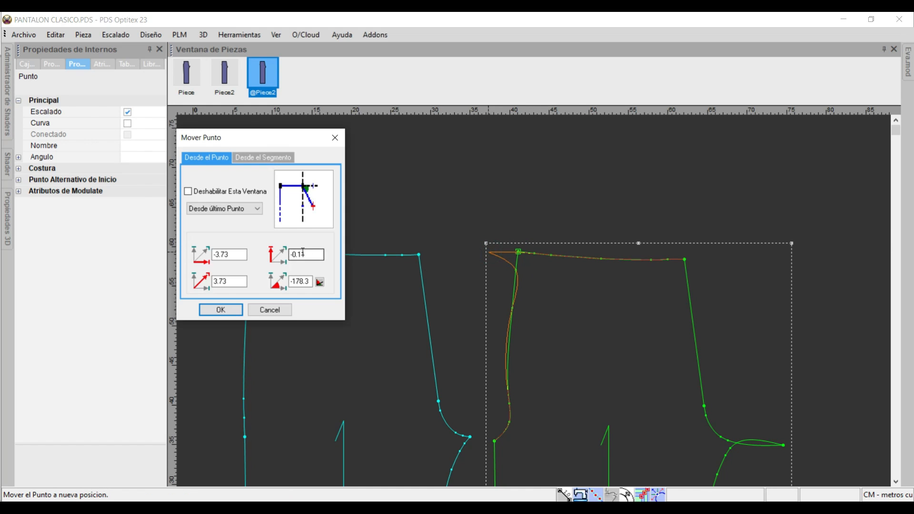
pyautogui.moveTo(237, 256); pyautogui.dragTo(156, 257)
pyautogui.write('-4')
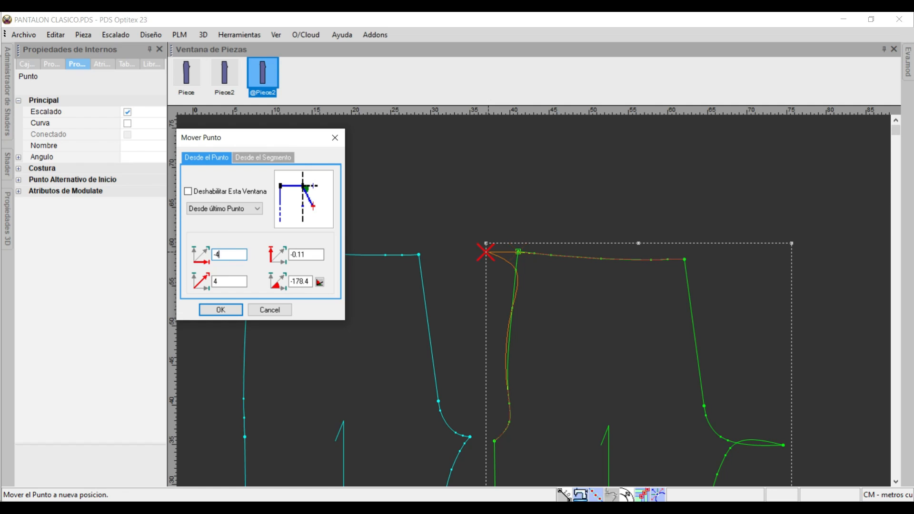
pyautogui.press('Tab')
pyautogui.write('0')
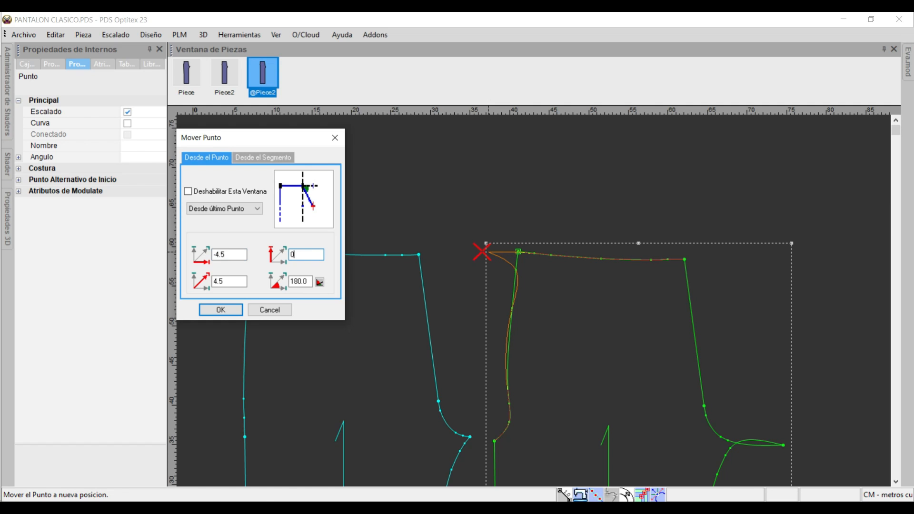
pyautogui.press('Return')
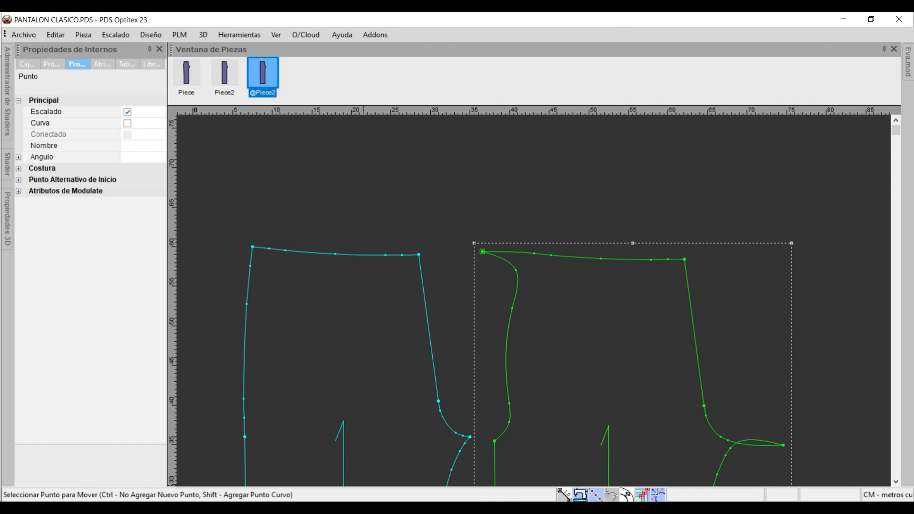
# Tick off the 4.5 waist instruction in the POSTERIOR snip, circle the 3 and 4 in the next one, and write X and Y beside it.
pyautogui.hotkey('alt', 'Tab')
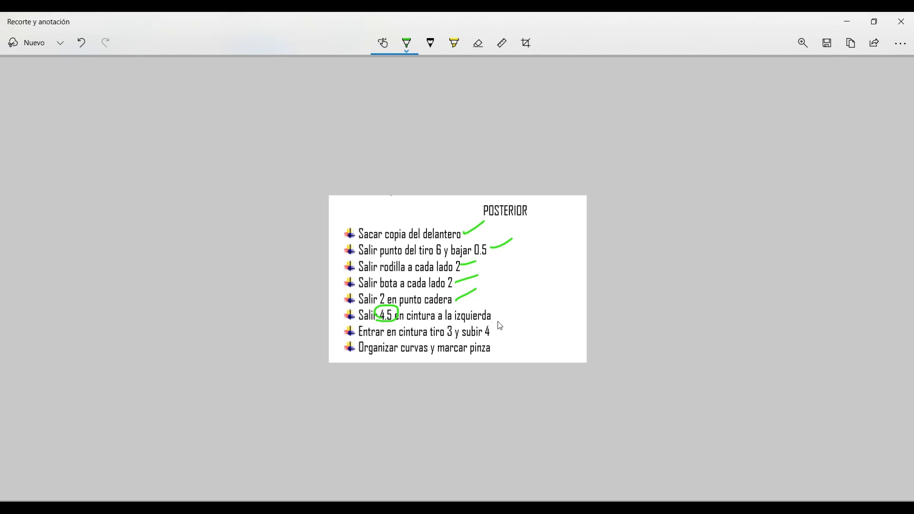
pyautogui.moveTo(496, 313); pyautogui.dragTo(517, 303)
pyautogui.moveTo(457, 327)
pyautogui.mouseDown()
pyautogui.moveTo(442, 331)
pyautogui.moveTo(458, 316)
pyautogui.moveTo(481, 339)
pyautogui.moveTo(488, 332)
pyautogui.mouseUp()
pyautogui.moveTo(551, 324)
pyautogui.mouseDown()
pyautogui.moveTo(568, 319)
pyautogui.moveTo(555, 371)
pyautogui.mouseUp()
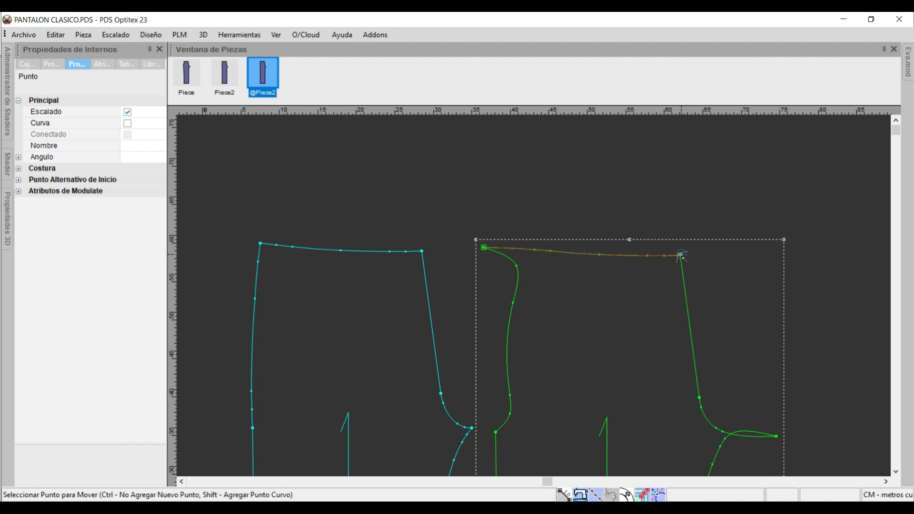
# Move the duplicated piece's waist corner on the crotch side by -3 in X and 4 in Y.
pyautogui.click(680, 255)
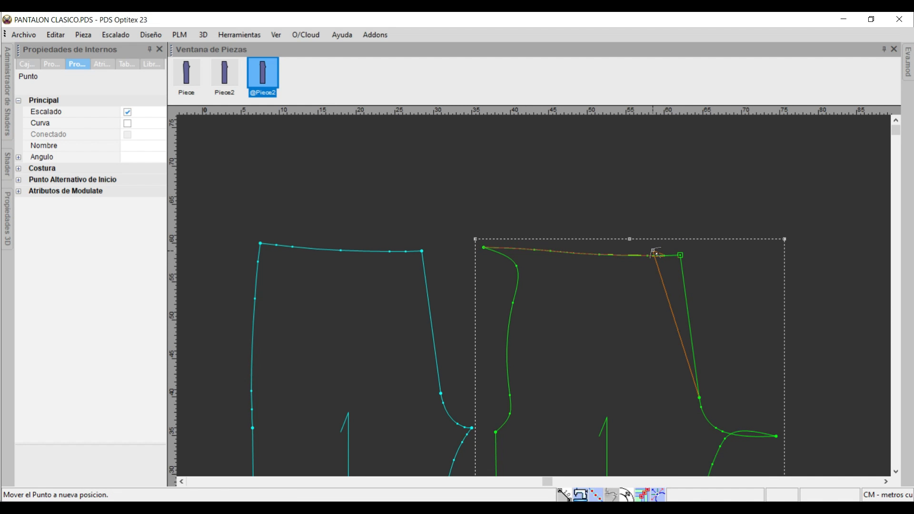
pyautogui.click(652, 224)
pyautogui.doubleClick(229, 254)
pyautogui.press('BackSpace')
pyautogui.write('-3')
pyautogui.press('Tab')
pyautogui.write('4')
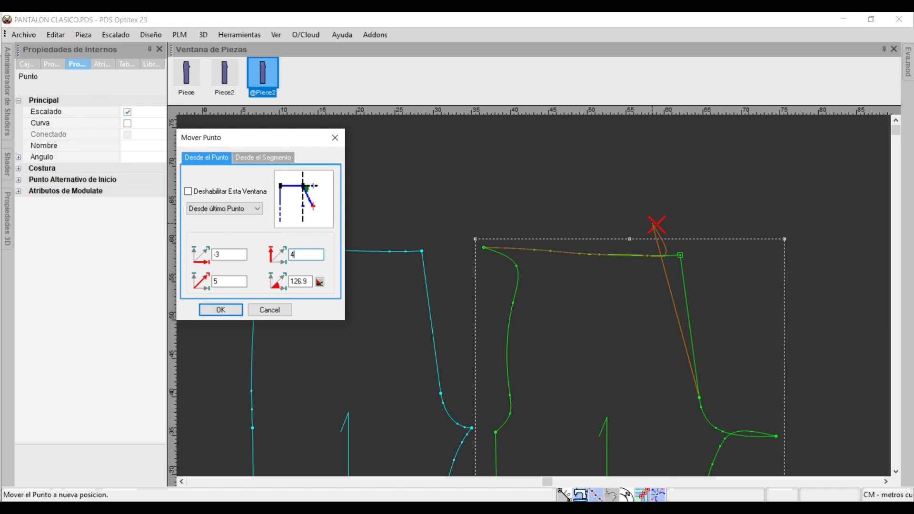
pyautogui.click(221, 310)
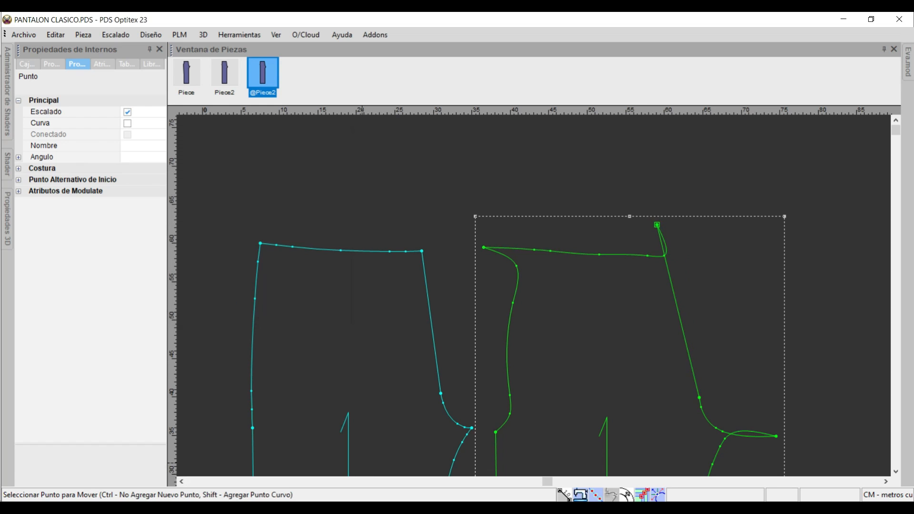
# Replace the duplicated piece's upper inseam with a gently inward-curving arc from the crotch point to the knee point.
pyautogui.hotkey('alt', 'Tab')
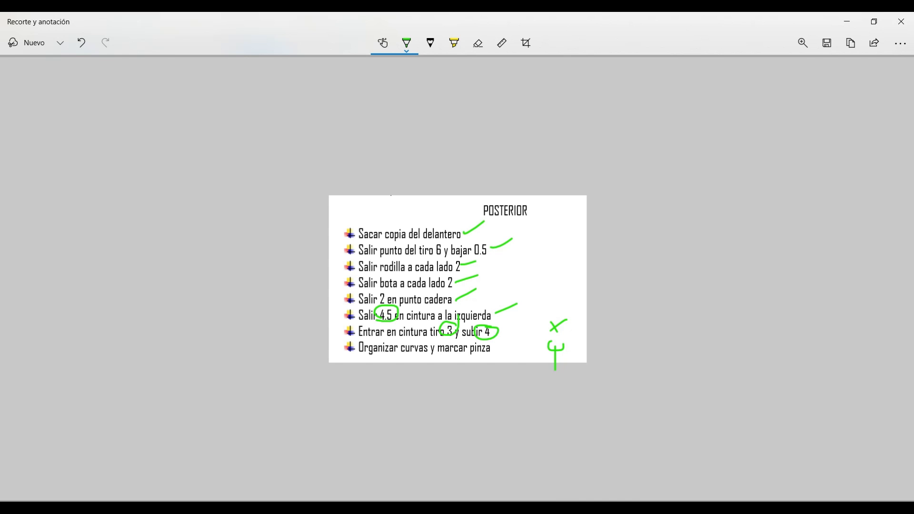
pyautogui.hotkey('alt', 'Tab')
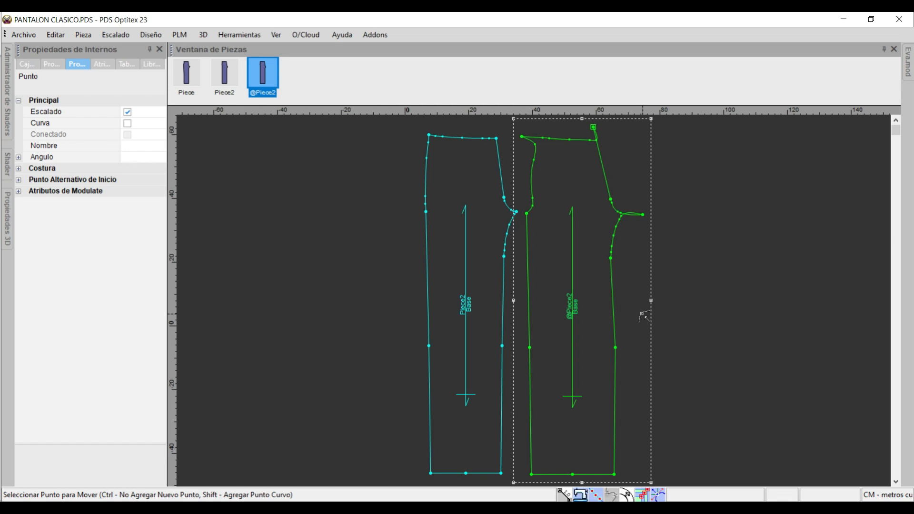
pyautogui.press('a')
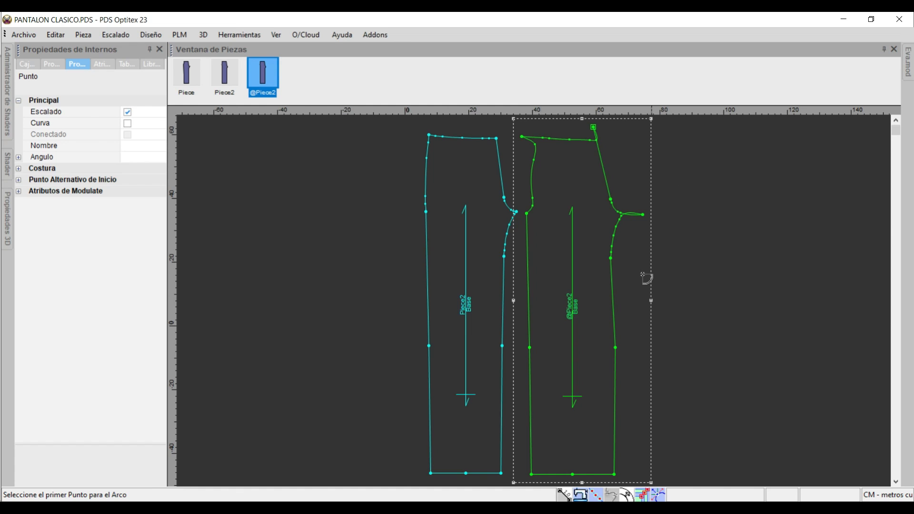
pyautogui.scroll(3, 535, 300)
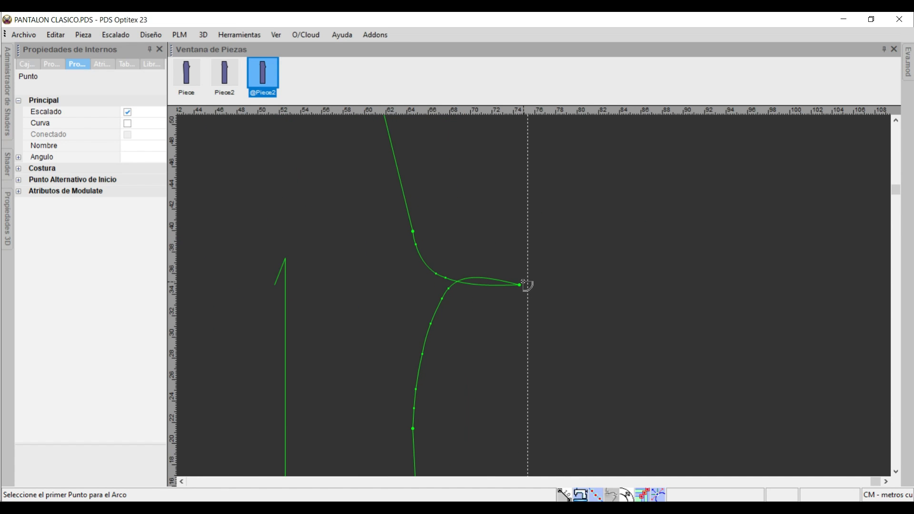
pyautogui.click(522, 286)
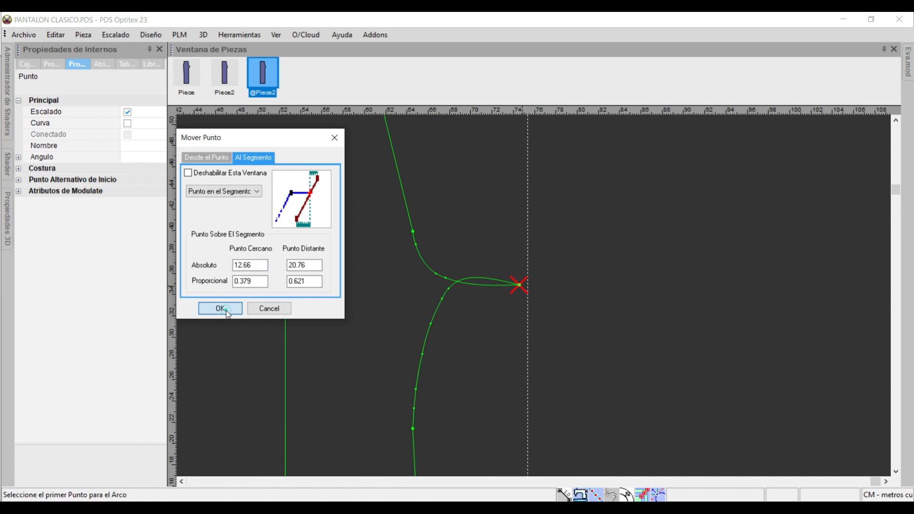
pyautogui.click(211, 308)
pyautogui.scroll(-3, 540, 304)
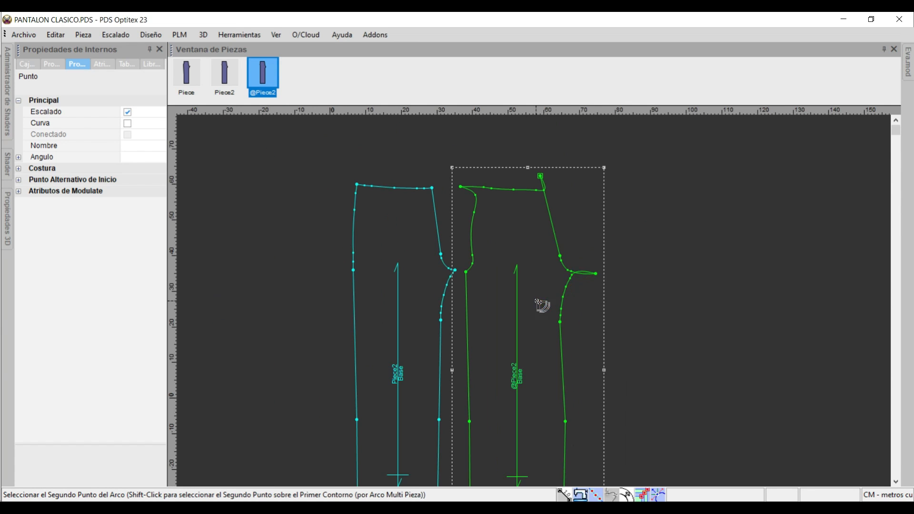
pyautogui.click(565, 422)
pyautogui.click(220, 309)
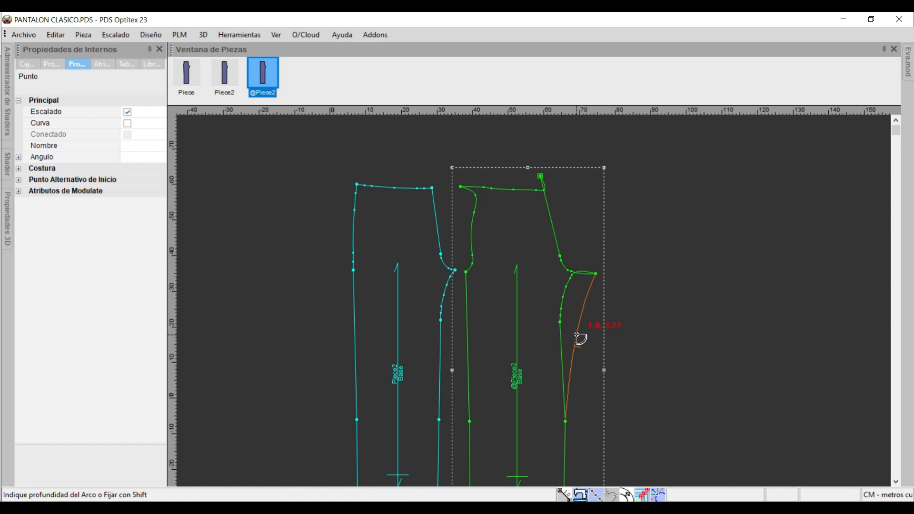
pyautogui.scroll(-1, 577, 335)
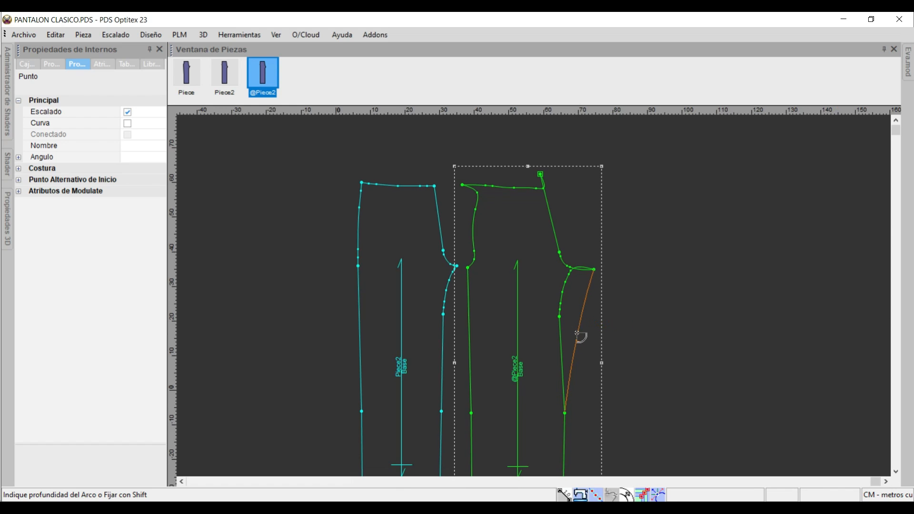
pyautogui.click(575, 329)
pyautogui.press('Return')
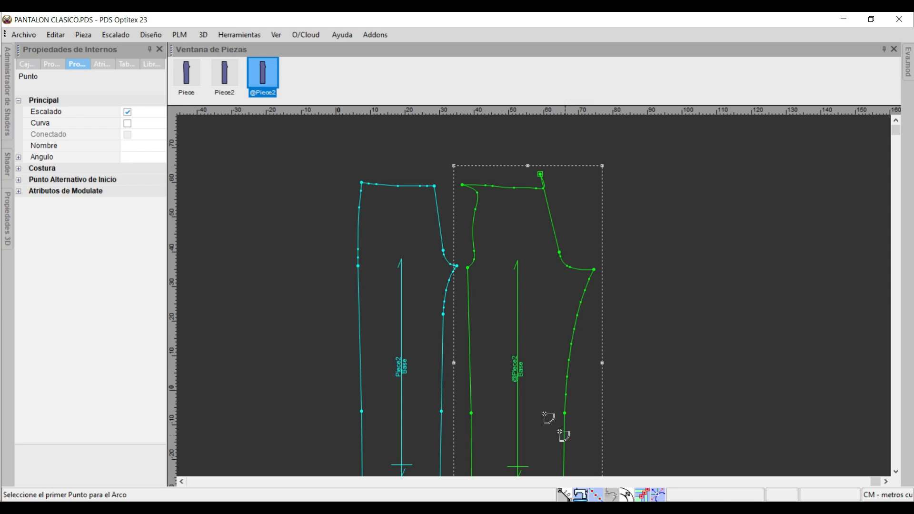
# Replace the duplicated piece's upper side seam with a shallow arc from the hip point to the waist corner.
pyautogui.click(468, 269)
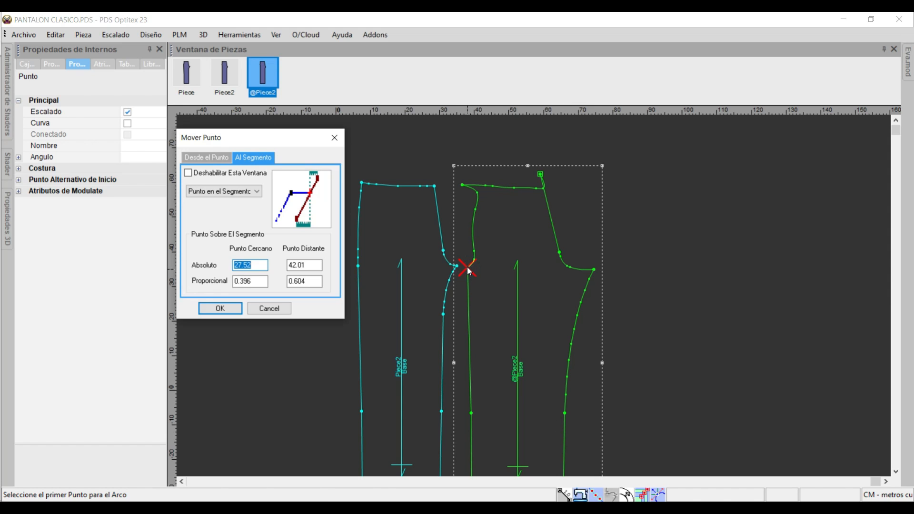
pyautogui.press('Return')
pyautogui.click(465, 185)
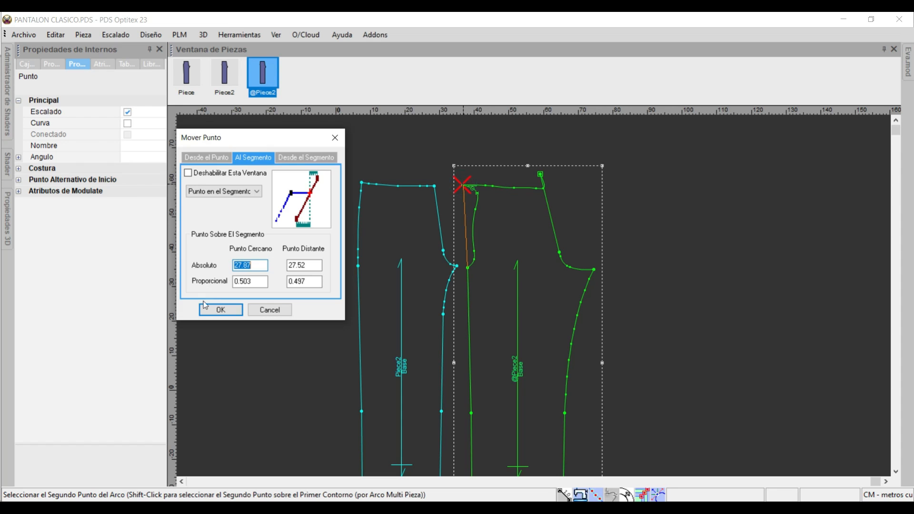
pyautogui.click(220, 310)
pyautogui.scroll(4, 535, 298)
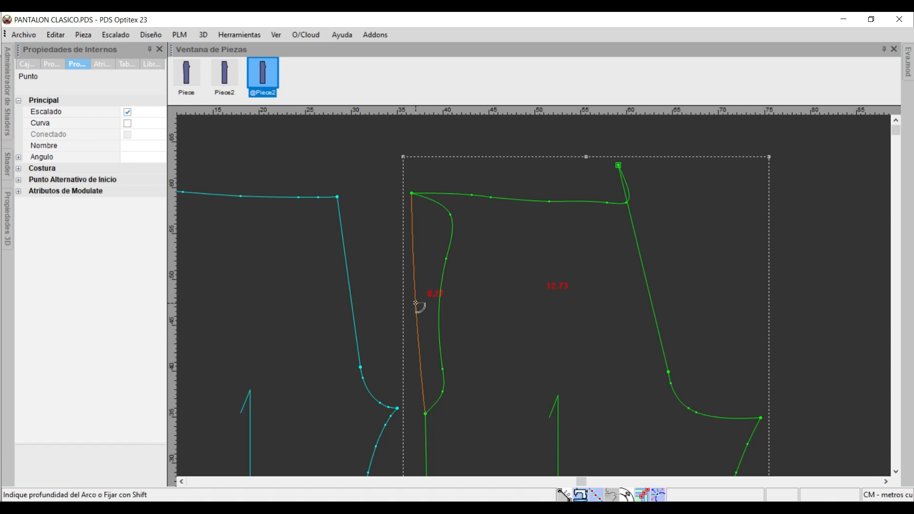
pyautogui.click(417, 304)
pyautogui.click(345, 300)
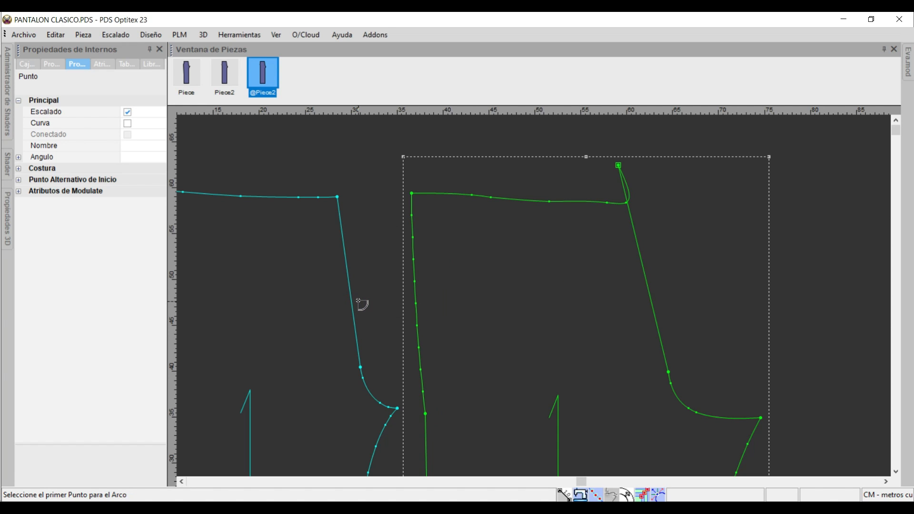
# Replace the duplicated piece's crotch curve with a shallower arc from the lower end of the rise line to the crotch point.
pyautogui.scroll(-2, 778, 398)
pyautogui.scroll(3, 534, 299)
pyautogui.scroll(1, 397, 233)
pyautogui.scroll(-2, 534, 299)
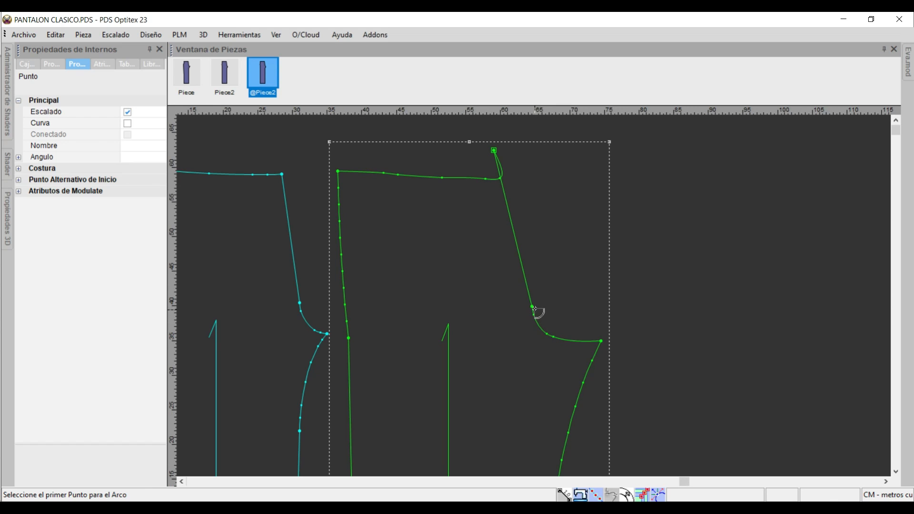
pyautogui.click(532, 308)
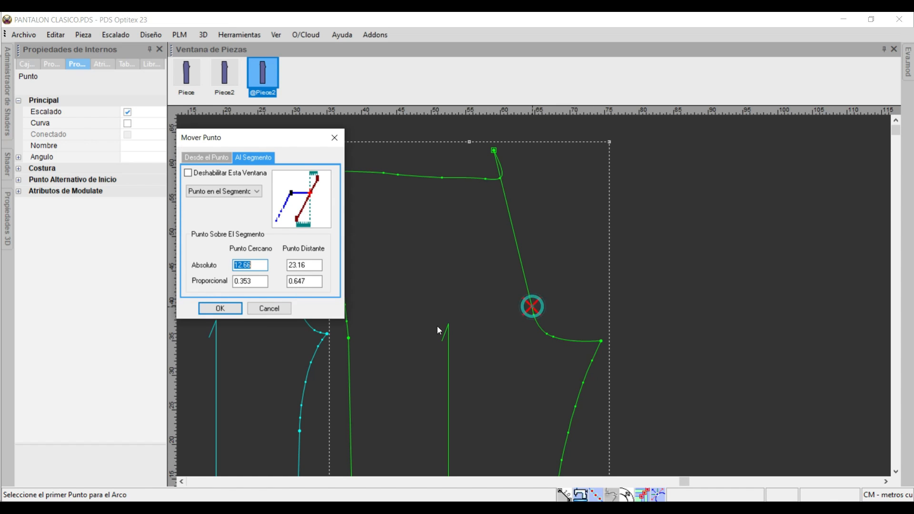
pyautogui.click(220, 309)
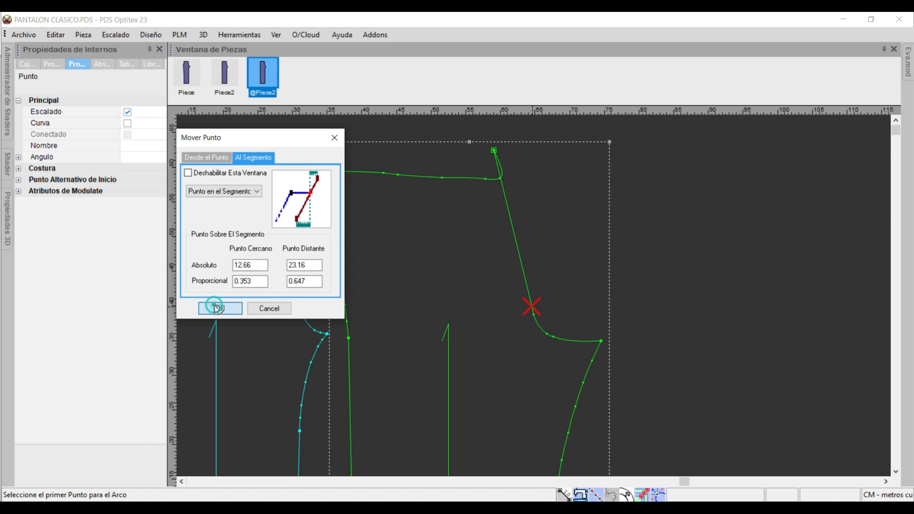
pyautogui.click(601, 341)
pyautogui.click(238, 310)
pyautogui.scroll(3, 537, 300)
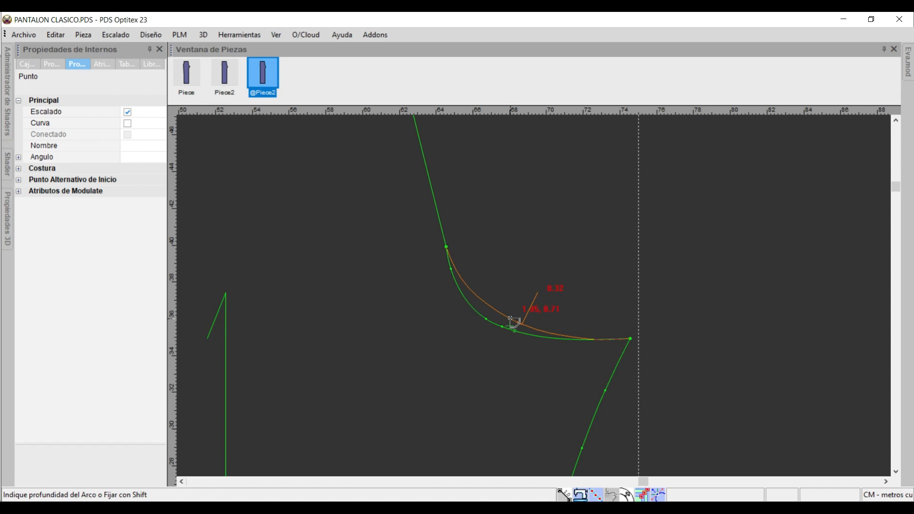
pyautogui.click(511, 317)
pyautogui.press('Return')
pyautogui.scroll(-3, 396, 269)
pyautogui.scroll(3, 532, 297)
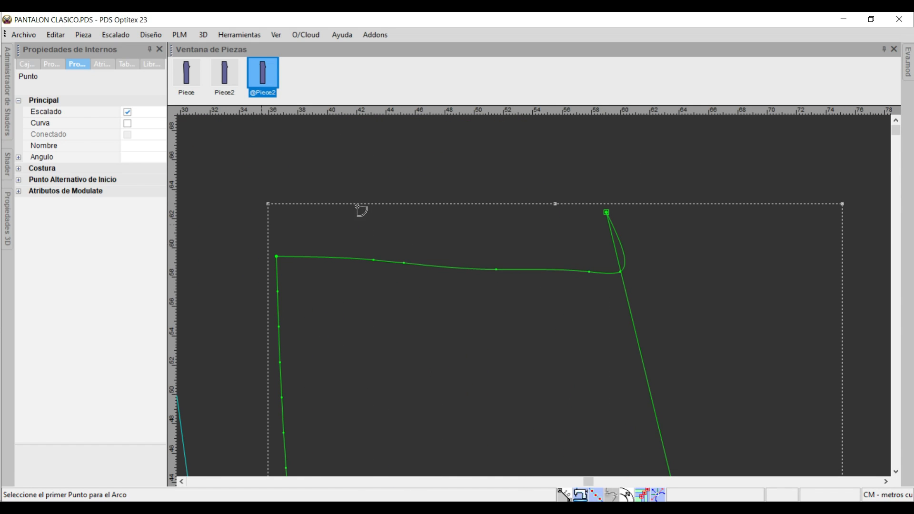
pyautogui.click(277, 260)
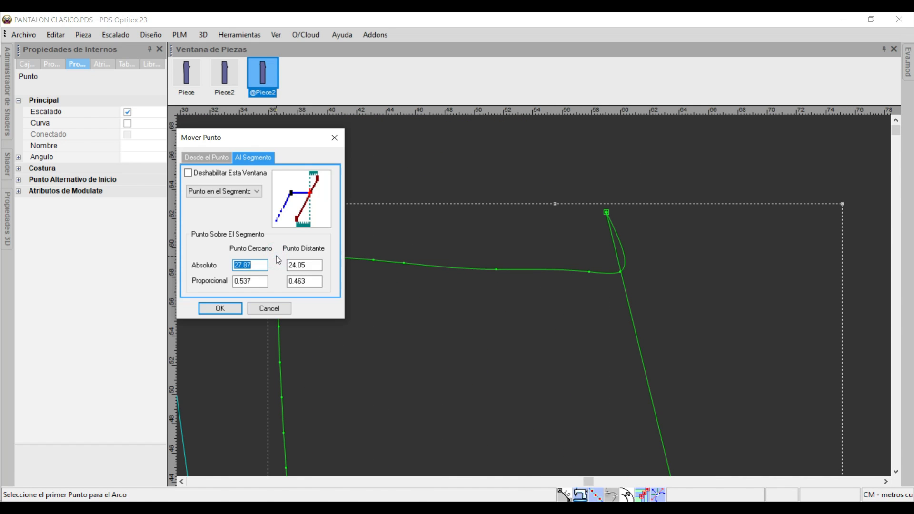
pyautogui.press('Return')
pyautogui.click(604, 210)
pyautogui.press('Return')
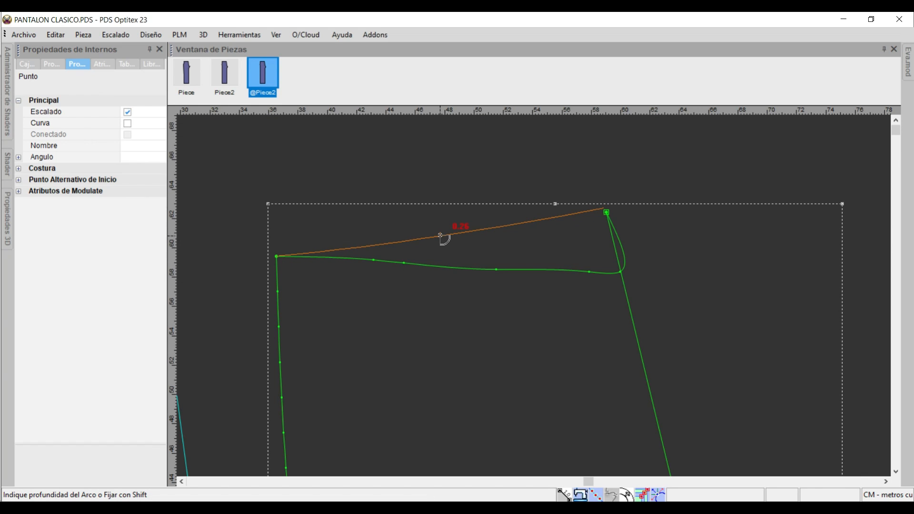
pyautogui.click(440, 235)
pyautogui.click(395, 299)
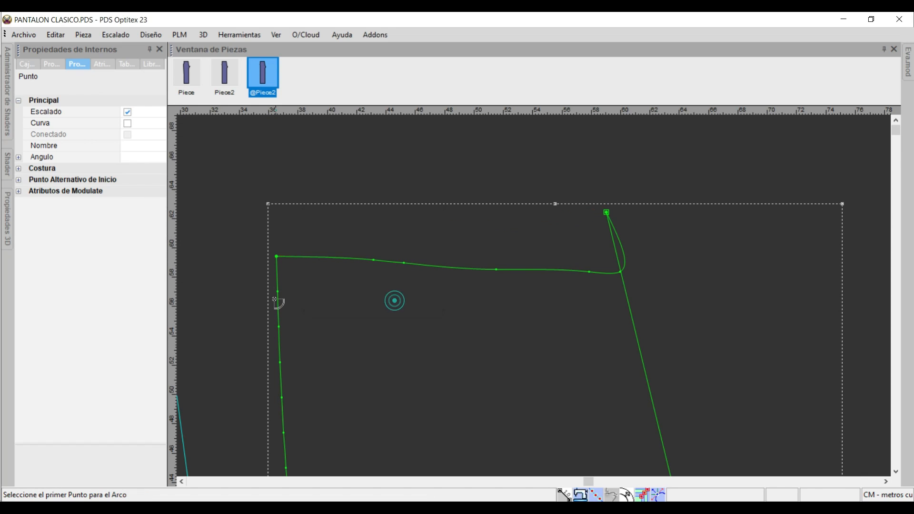
# Replace the duplicated piece's waistline with a 9-point arc between its two waist corners, at a distance of 0.36 cm.
pyautogui.click(276, 256)
pyautogui.press('Return')
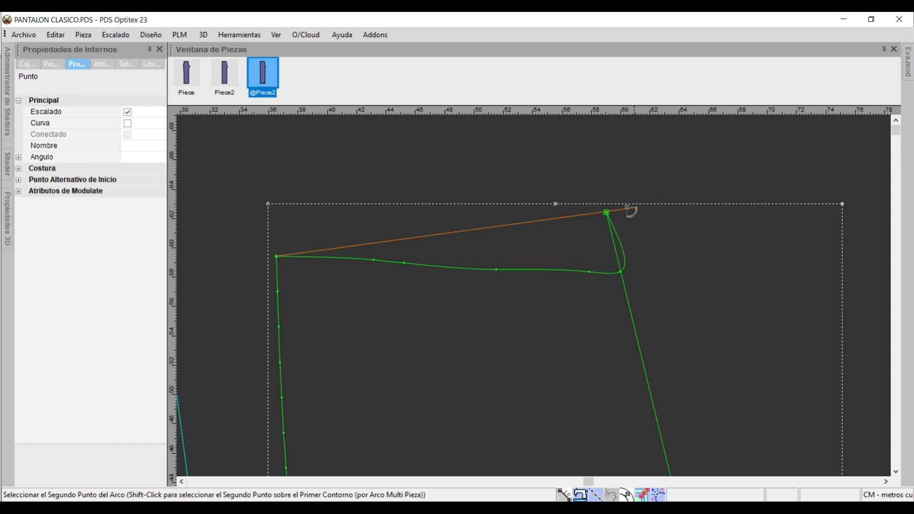
pyautogui.click(606, 213)
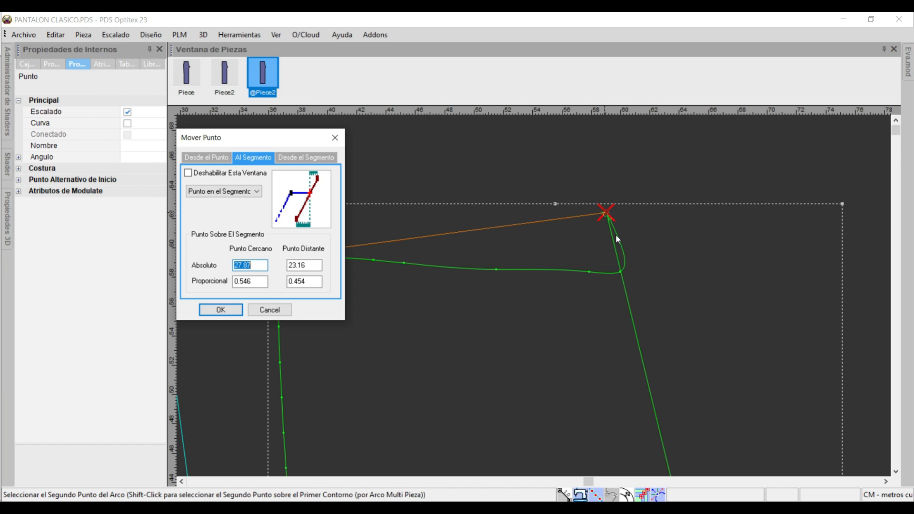
pyautogui.press('Return')
pyautogui.click(443, 241)
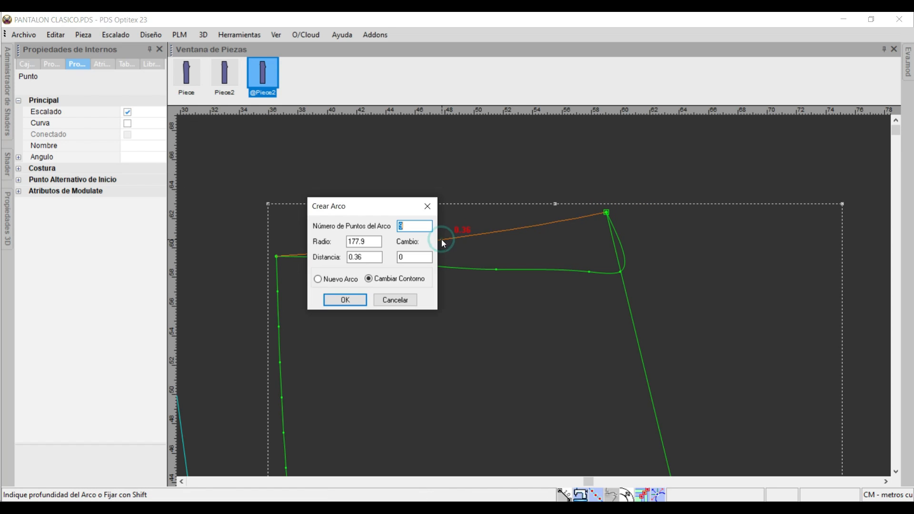
pyautogui.moveTo(376, 210); pyautogui.dragTo(221, 131)
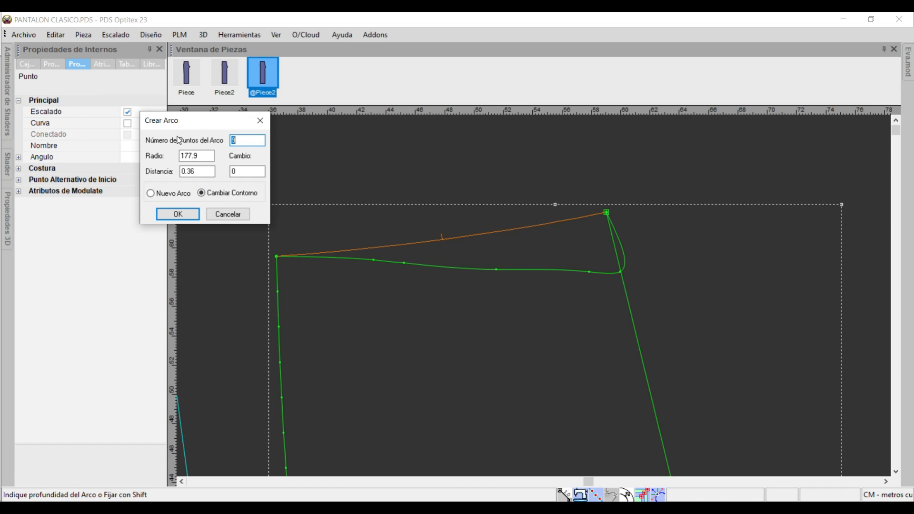
pyautogui.click(177, 214)
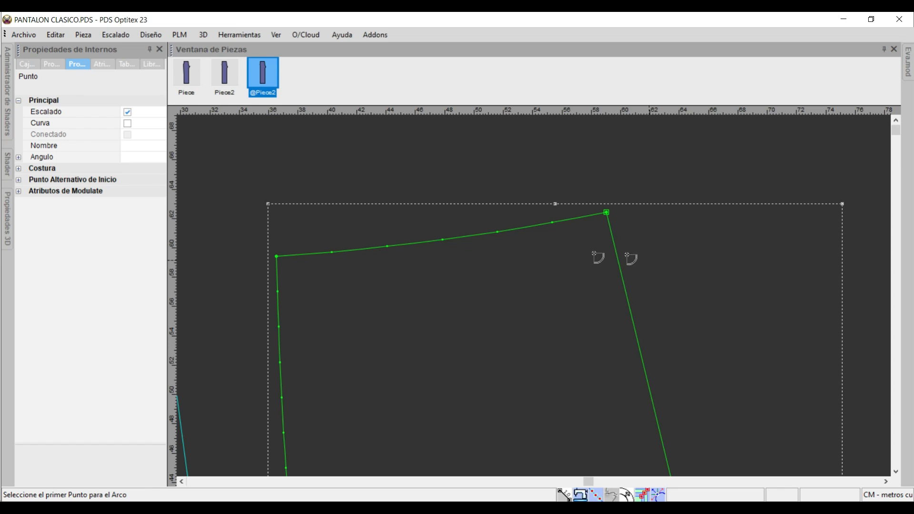
pyautogui.press('Home')
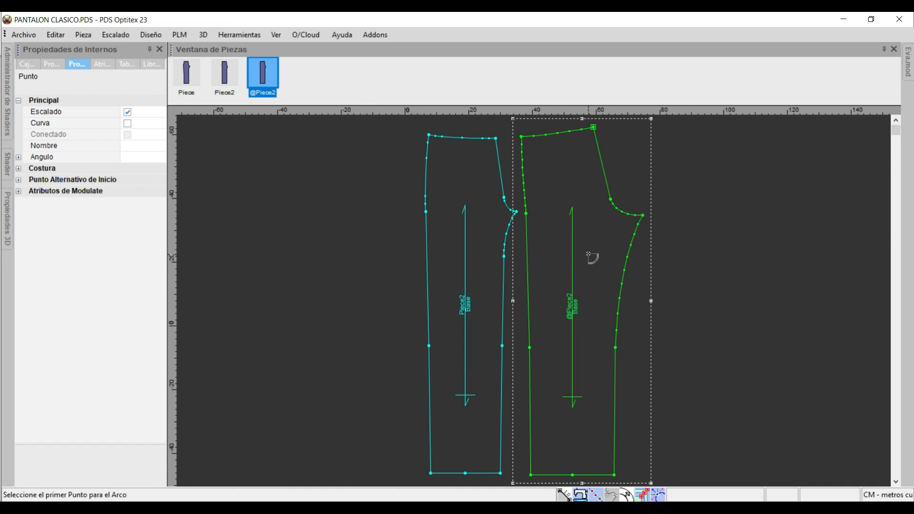
pyautogui.rightClick(681, 145)
pyautogui.click(692, 153)
# Turn the middle curve point of the duplicated piece's waistline into a grading point.
pyautogui.scroll(2, 547, 150)
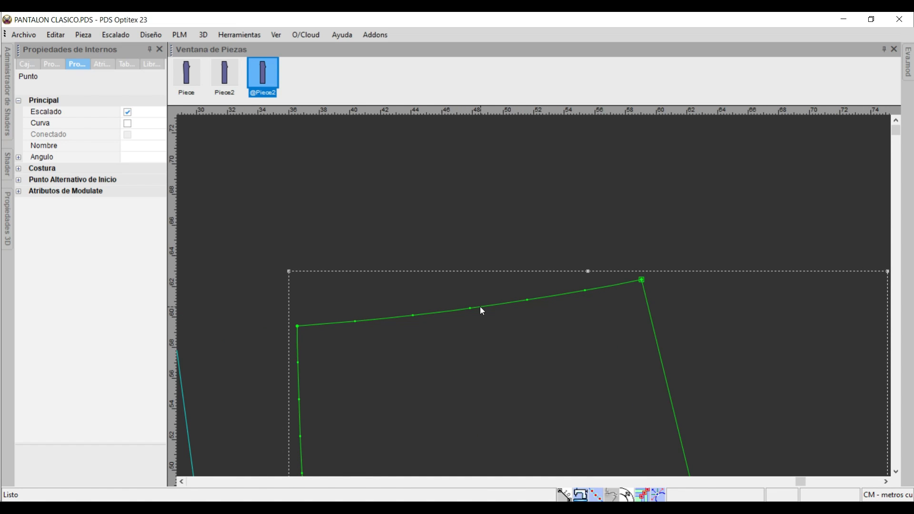
pyautogui.press('o')
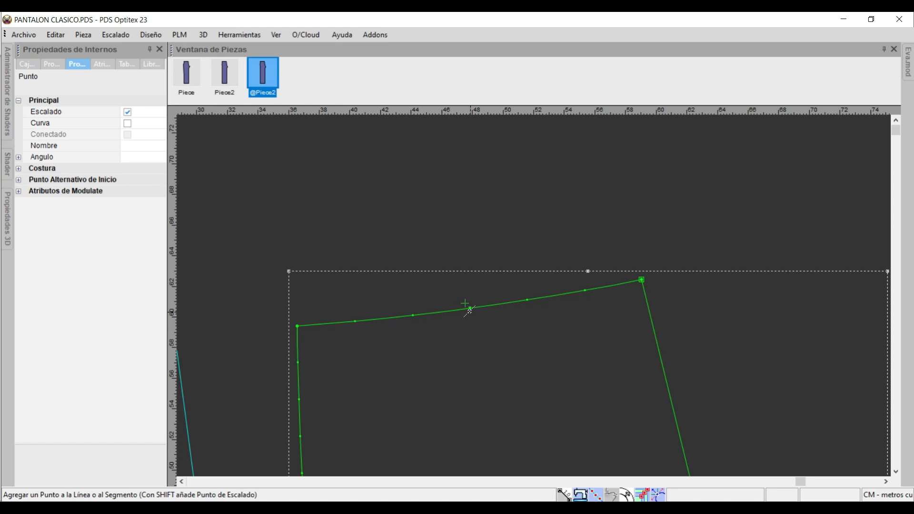
pyautogui.rightClick(471, 273)
pyautogui.click(484, 282)
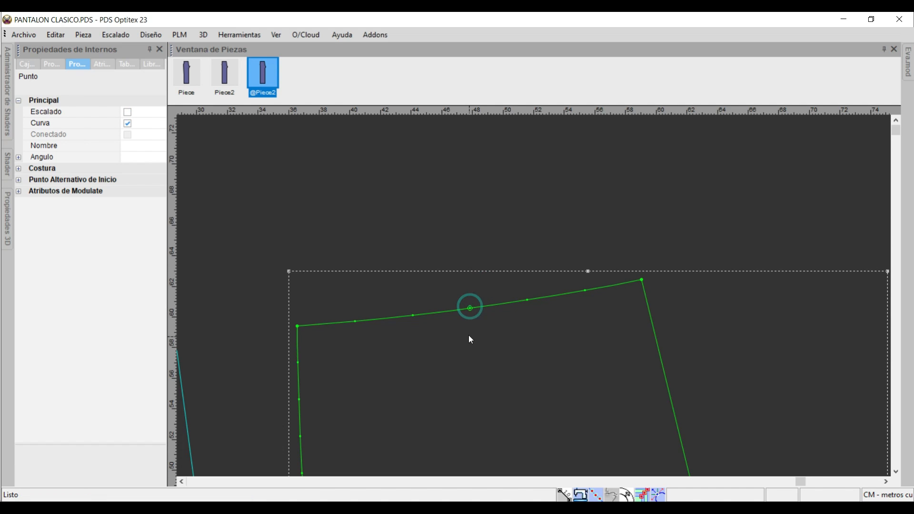
pyautogui.click(470, 308)
pyautogui.click(127, 112)
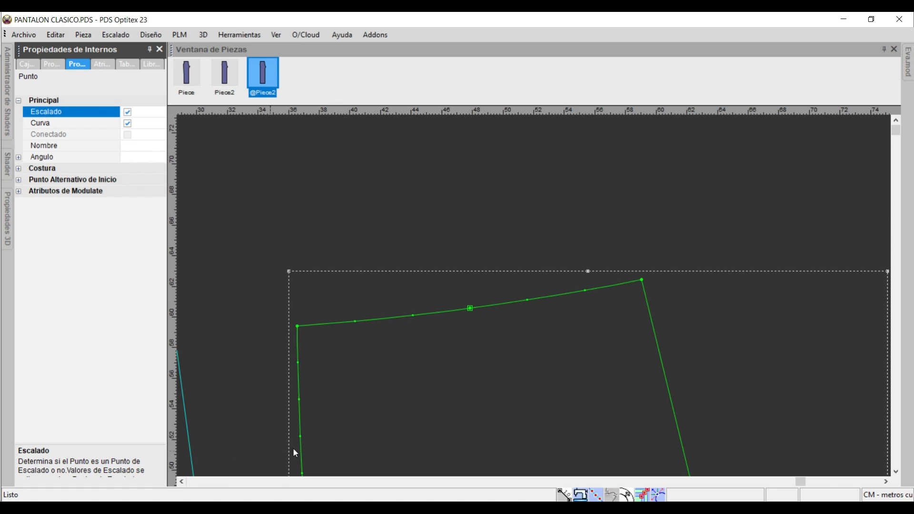
# Add a curved grading point on the waistline 1 cm to each side of the middle grading point.
pyautogui.press('o')
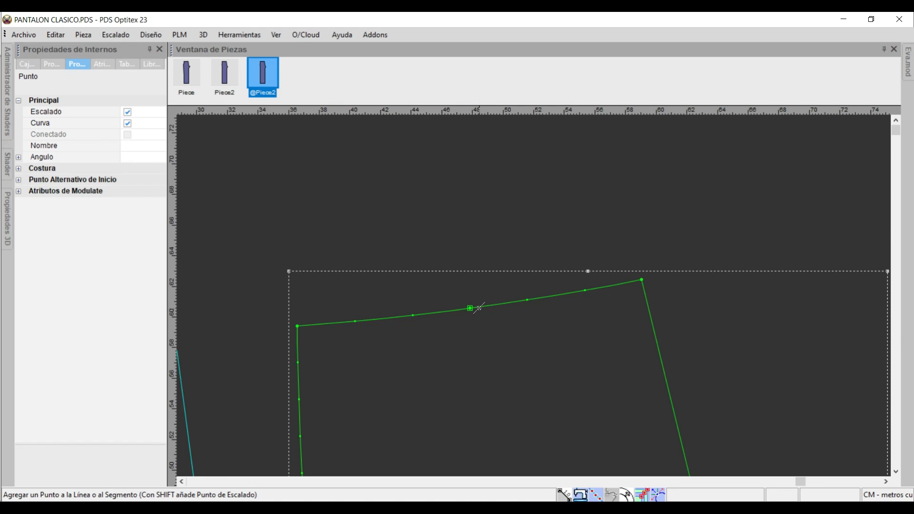
pyautogui.click(479, 309)
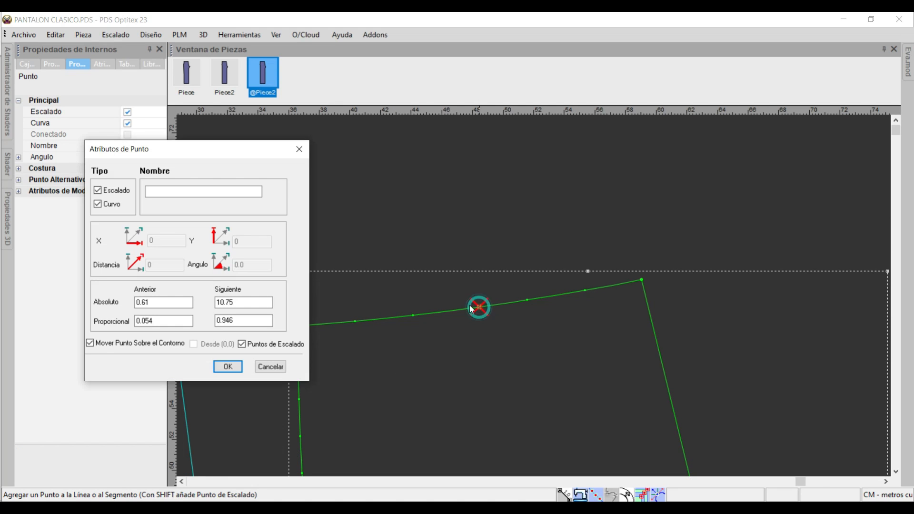
pyautogui.doubleClick(156, 302)
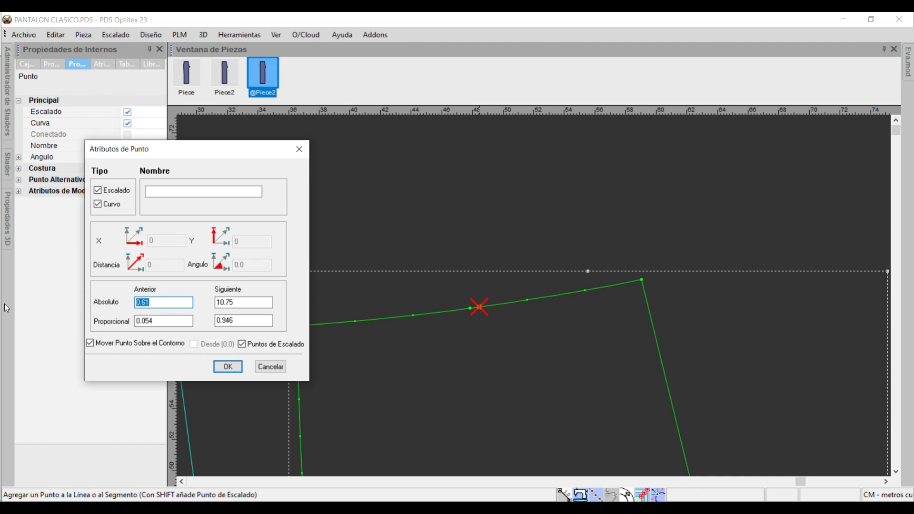
pyautogui.write('1')
pyautogui.click(459, 310)
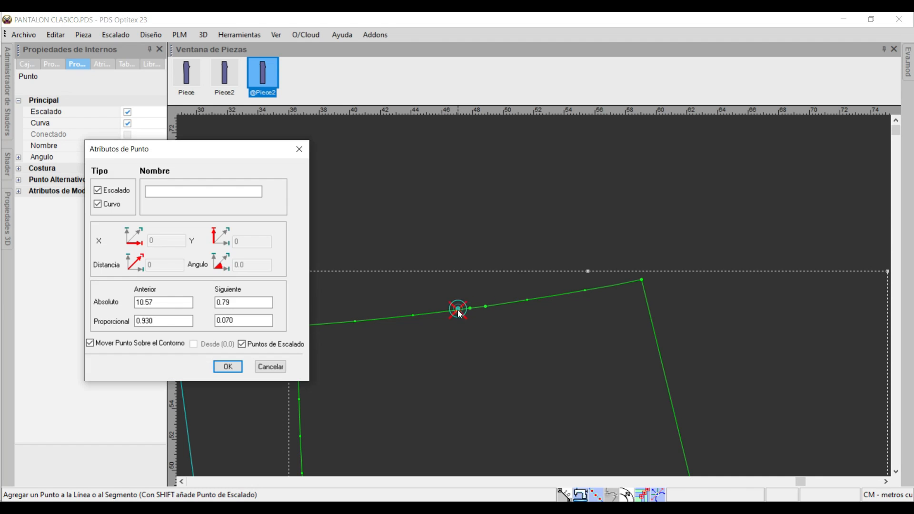
pyautogui.doubleClick(241, 302)
pyautogui.write('1')
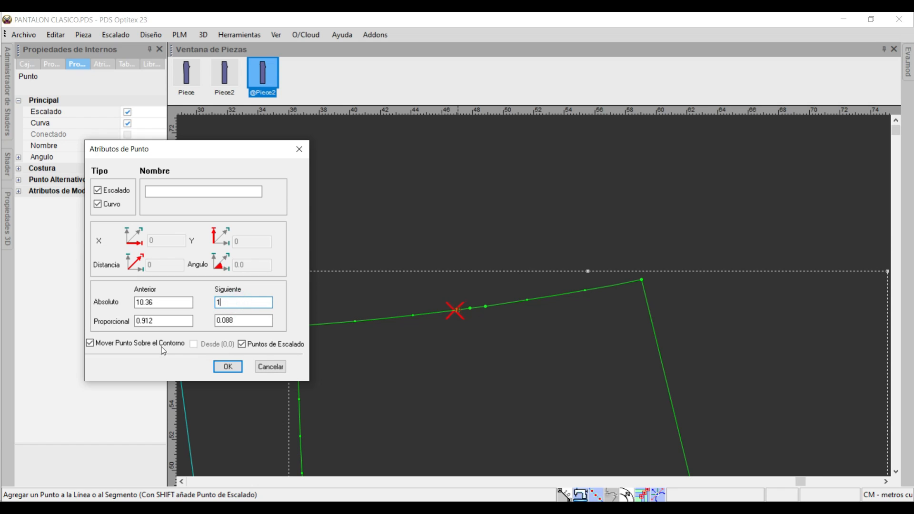
pyautogui.click(231, 367)
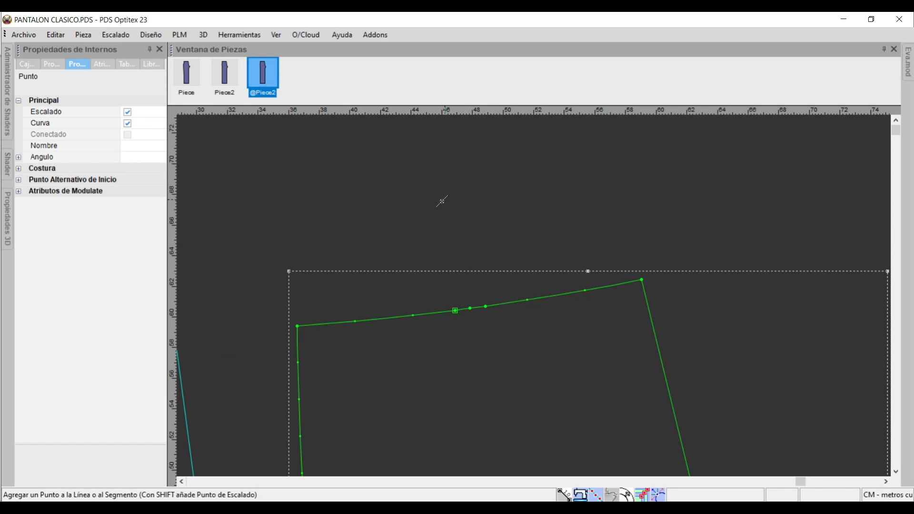
pyautogui.rightClick(456, 202)
pyautogui.click(479, 207)
# Find the on-screen keyboard through the Windows search, open it and minimise it.
pyautogui.scroll(-1, 544, 369)
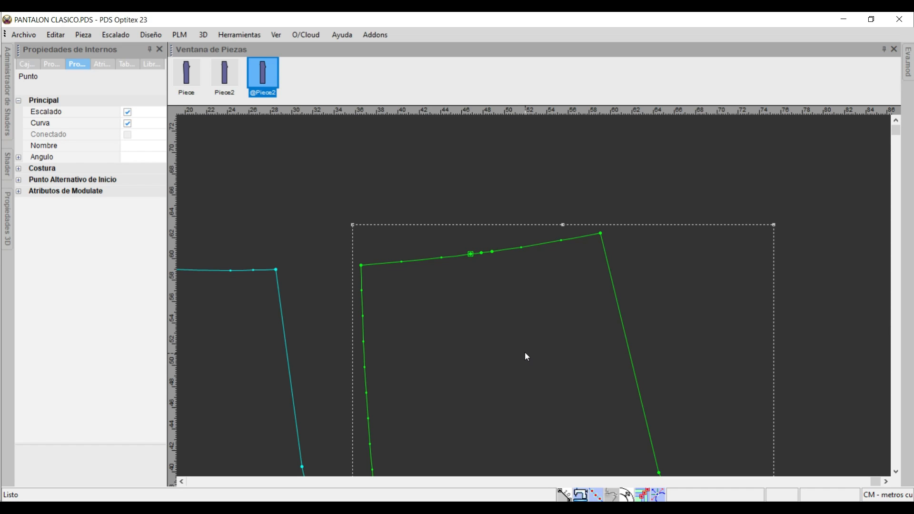
pyautogui.press('super+s')
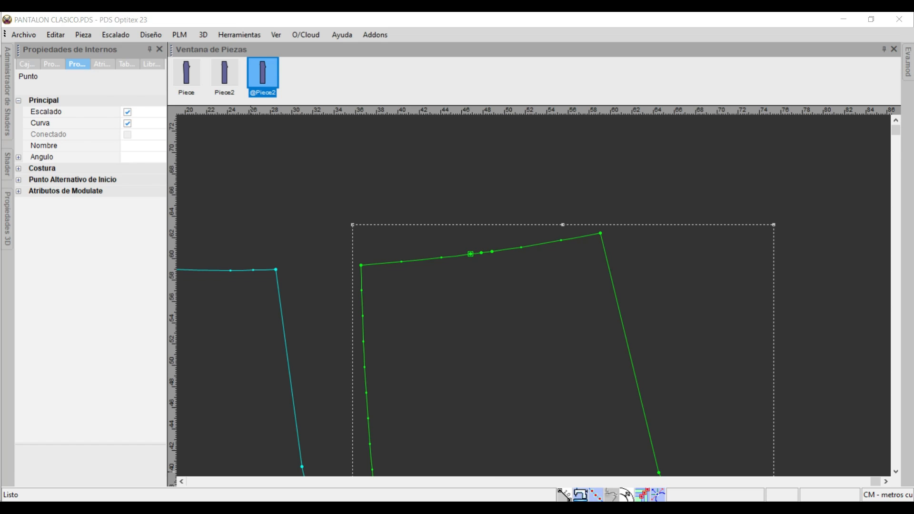
pyautogui.write('TECL')
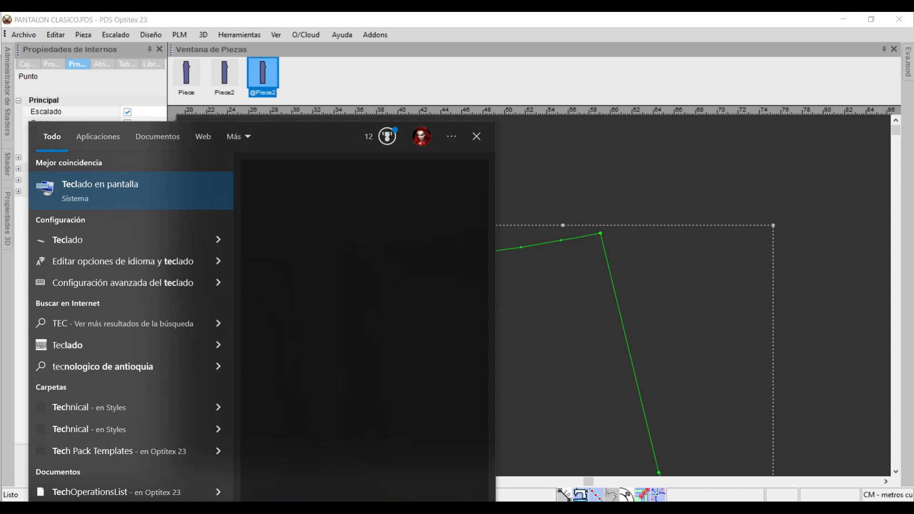
pyautogui.click(121, 195)
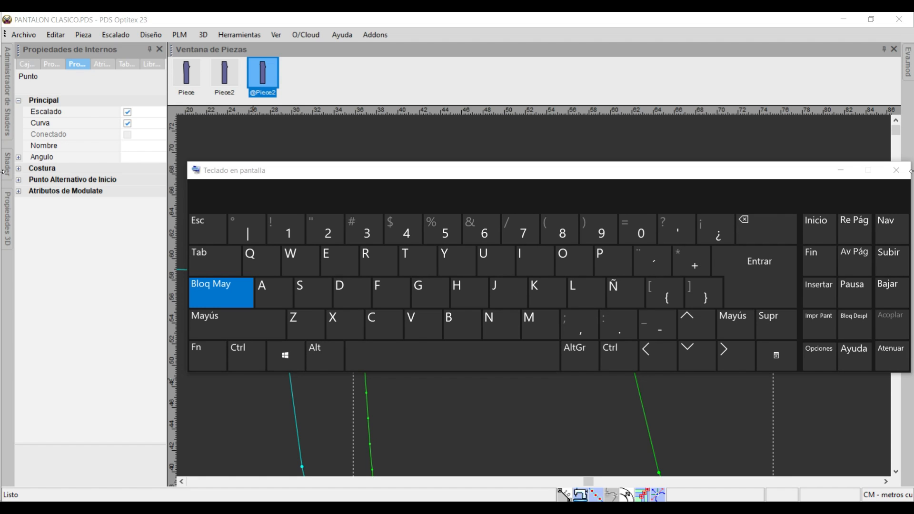
pyautogui.click(841, 170)
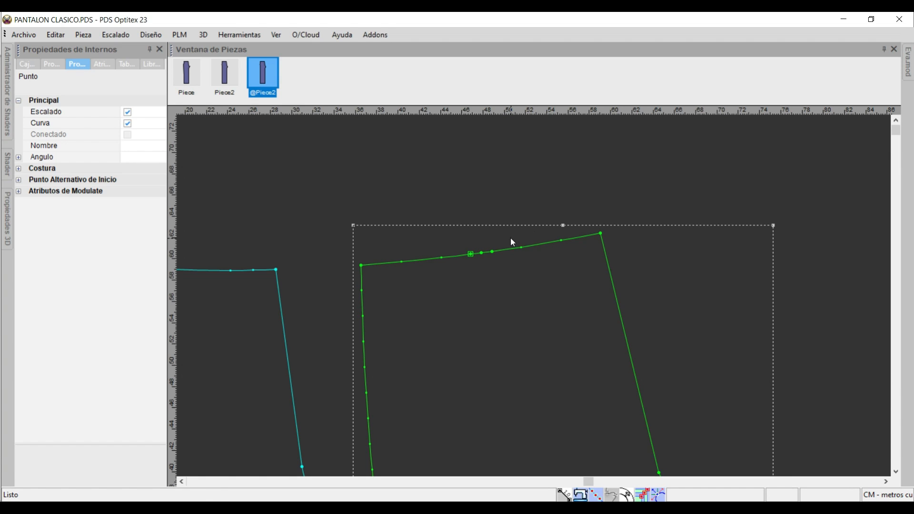
# Draw a 2 cm wide waist dart about 7 cm deep between the two grading points flanking the middle one.
pyautogui.press('v')
pyautogui.scroll(7, 477, 260)
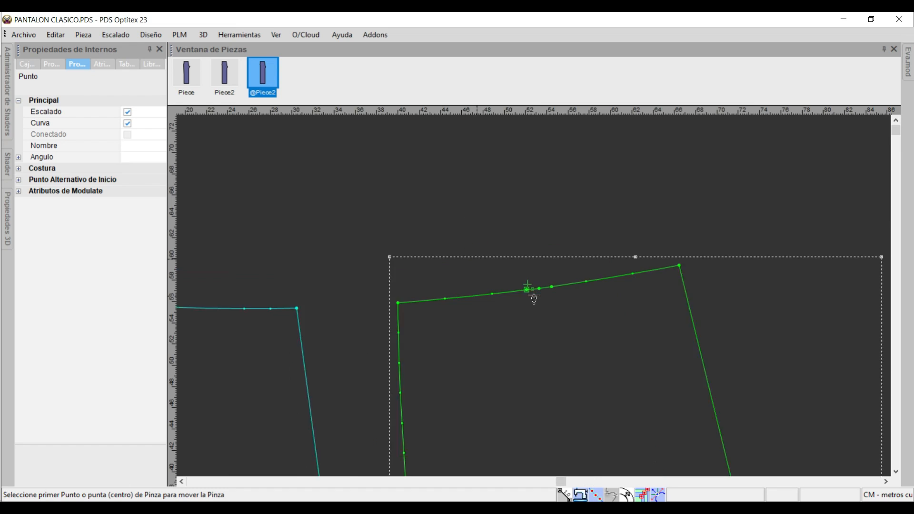
pyautogui.click(505, 279)
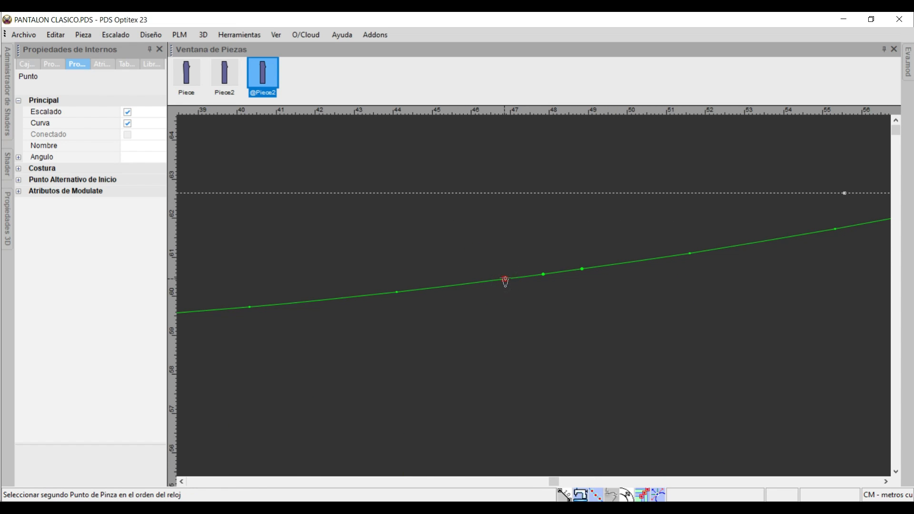
pyautogui.click(582, 269)
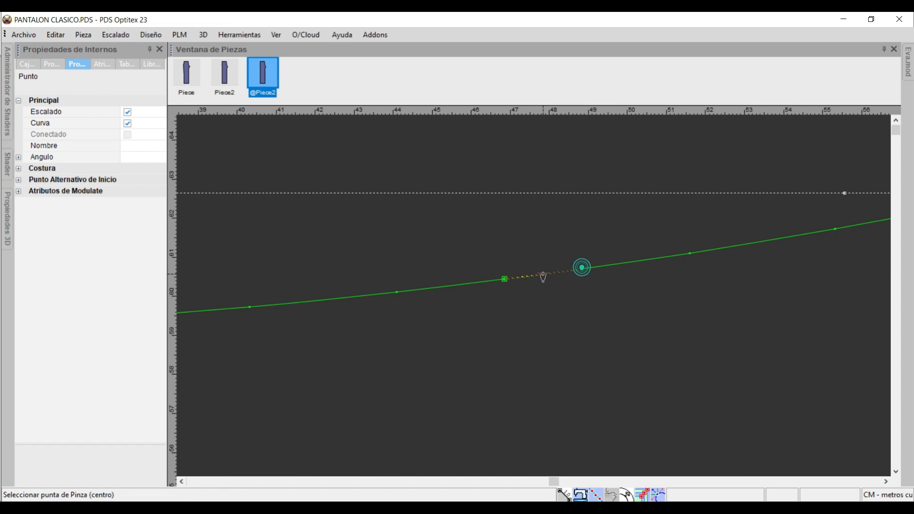
pyautogui.scroll(-3, 533, 303)
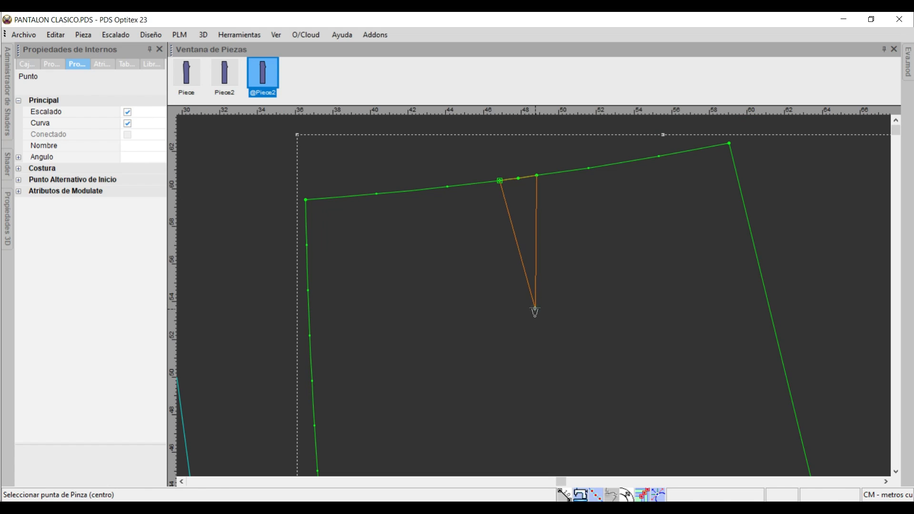
pyautogui.click(534, 310)
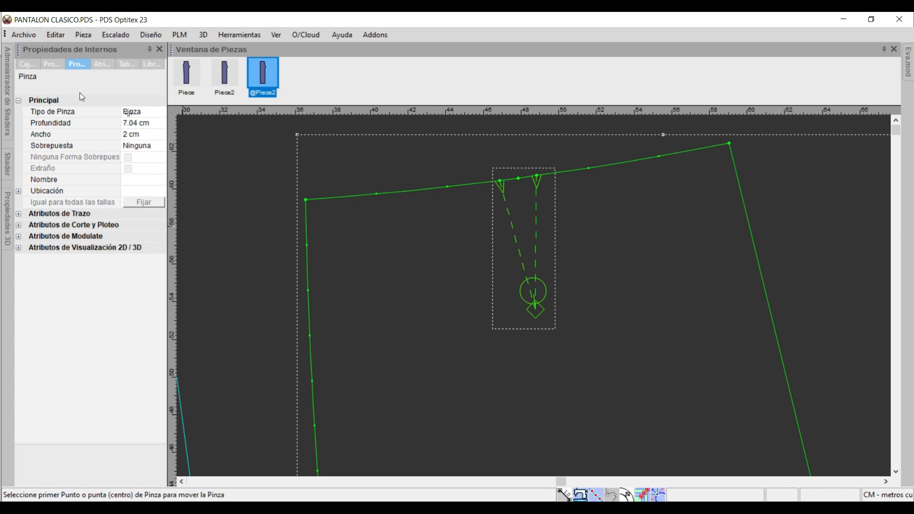
# Set the waist dart's depth to 7 cm and its overlap (Sobrepuesta) to CW.
pyautogui.click(140, 123)
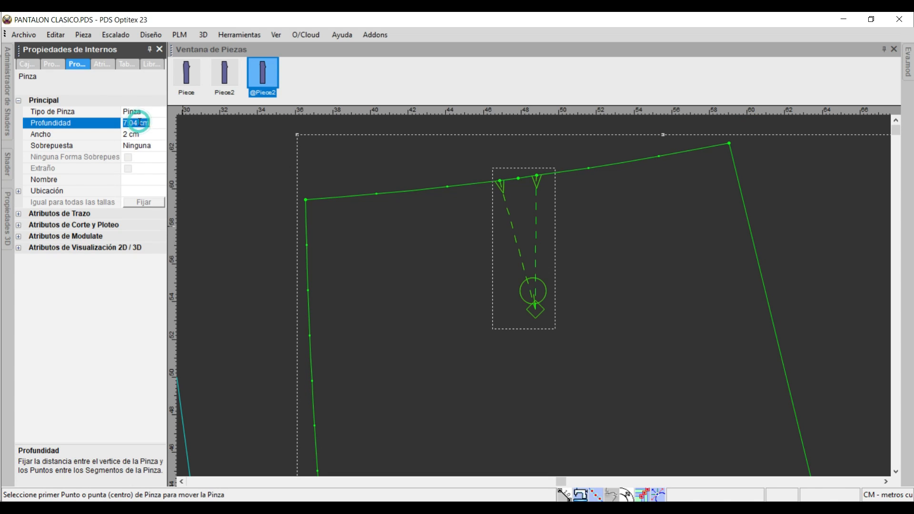
pyautogui.write('7')
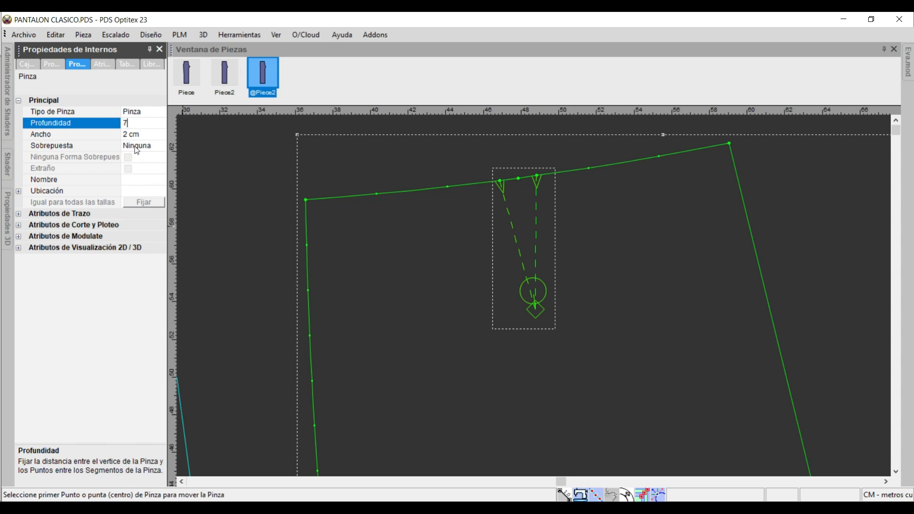
pyautogui.press('Return')
pyautogui.click(148, 148)
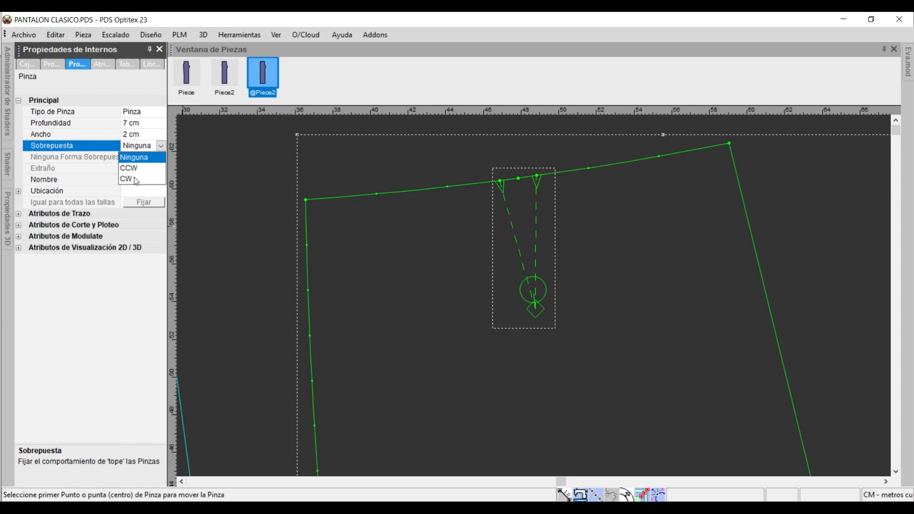
pyautogui.click(136, 180)
pyautogui.click(137, 146)
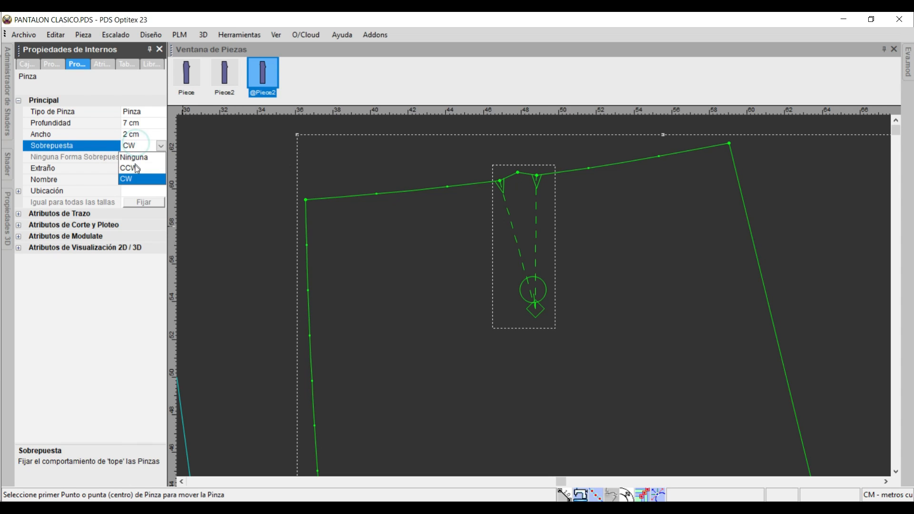
pyautogui.click(137, 168)
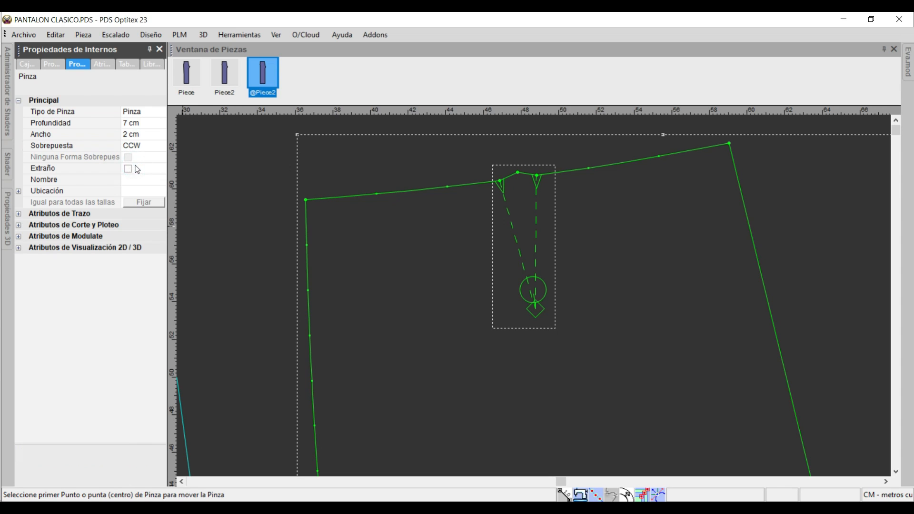
pyautogui.click(158, 148)
pyautogui.click(142, 179)
pyautogui.press('Home')
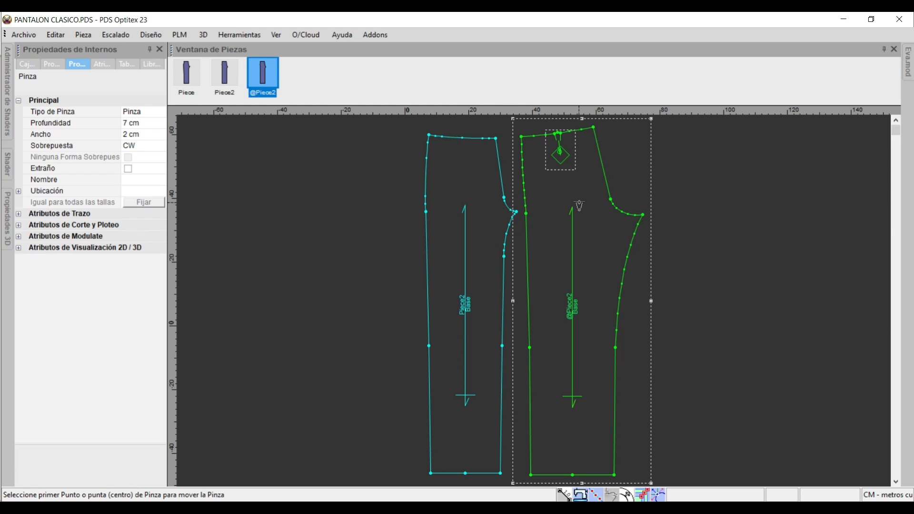
pyautogui.press('Home')
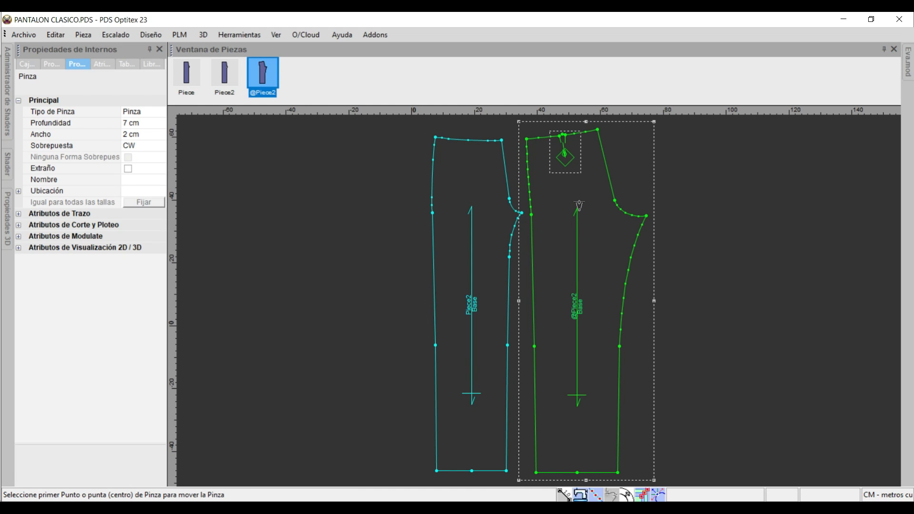
pyautogui.rightClick(673, 185)
pyautogui.click(690, 190)
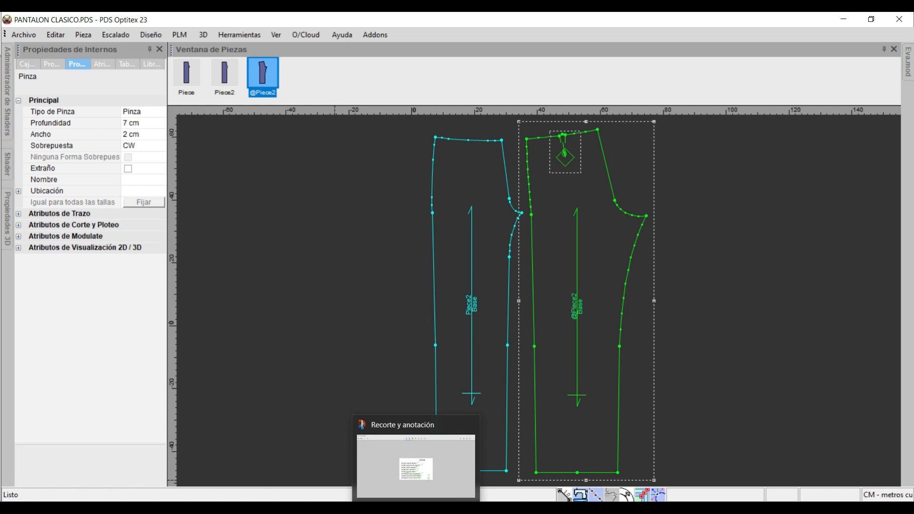
# Switch to the Word document and capture its BOLSILLO BASICO LATERAL instructions as a new snip in Recorte y anotación.
pyautogui.click(274, 509)
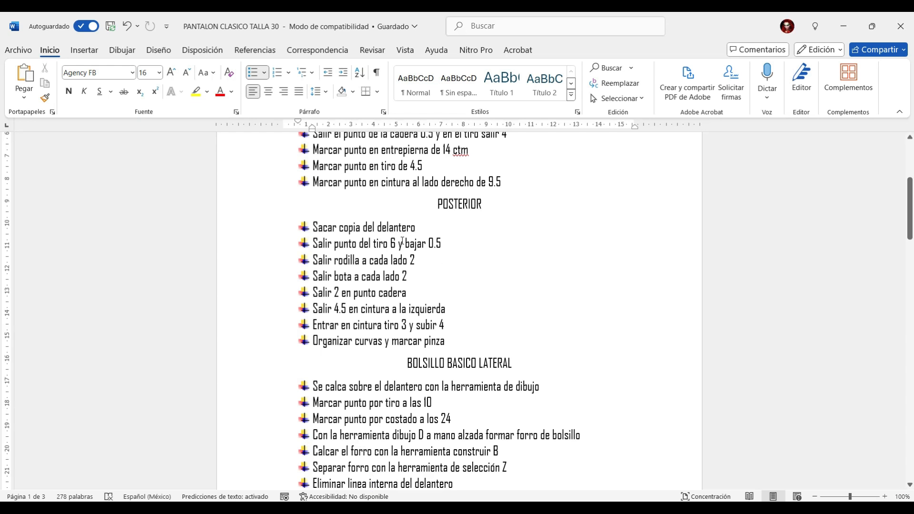
pyautogui.scroll(-3, 403, 241)
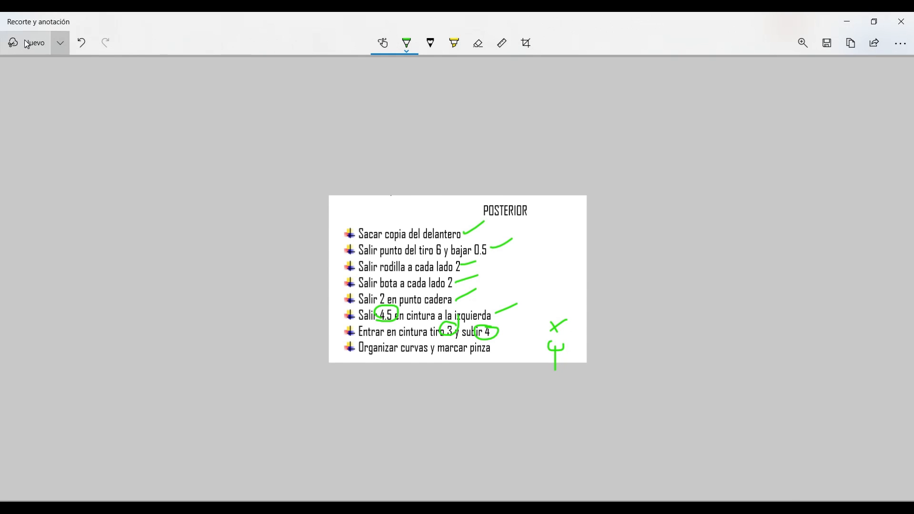
pyautogui.click(25, 42)
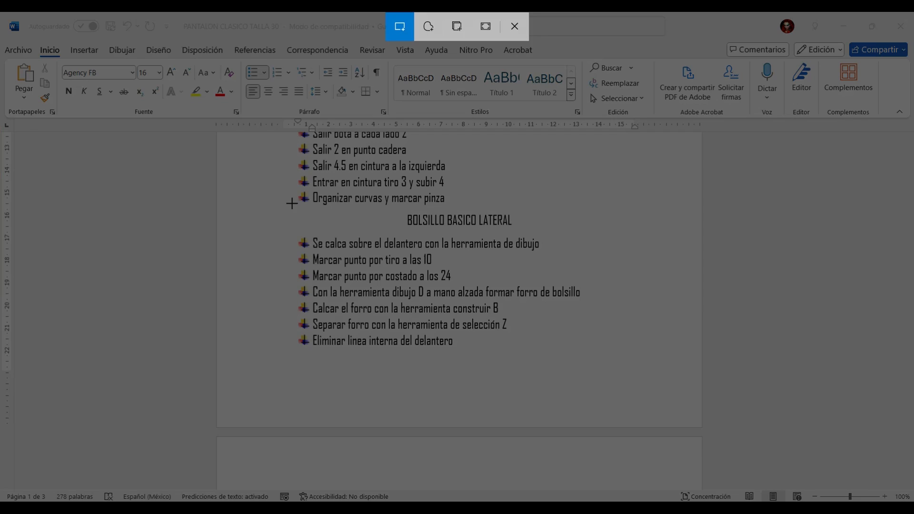
pyautogui.moveTo(291, 203); pyautogui.dragTo(620, 376)
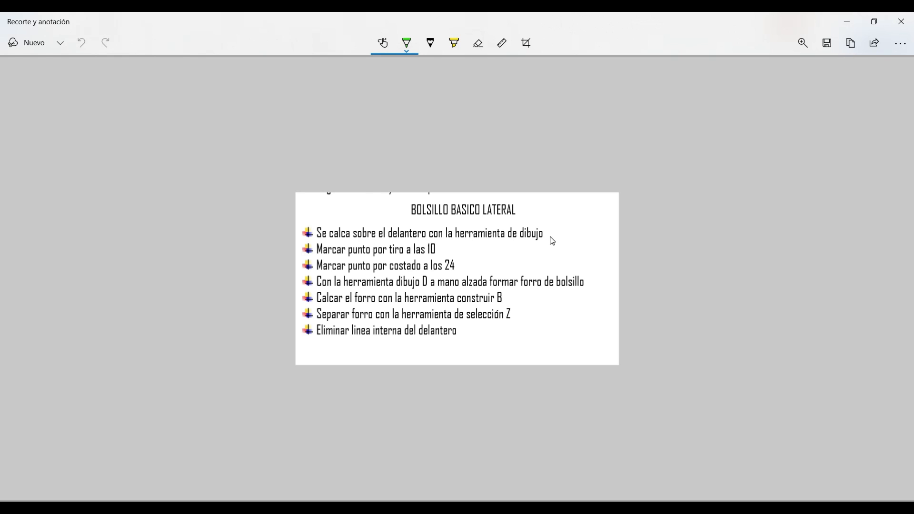
# Sketch a small green pocket shape beside the snip's heading.
pyautogui.click(406, 43)
pyautogui.click(359, 160)
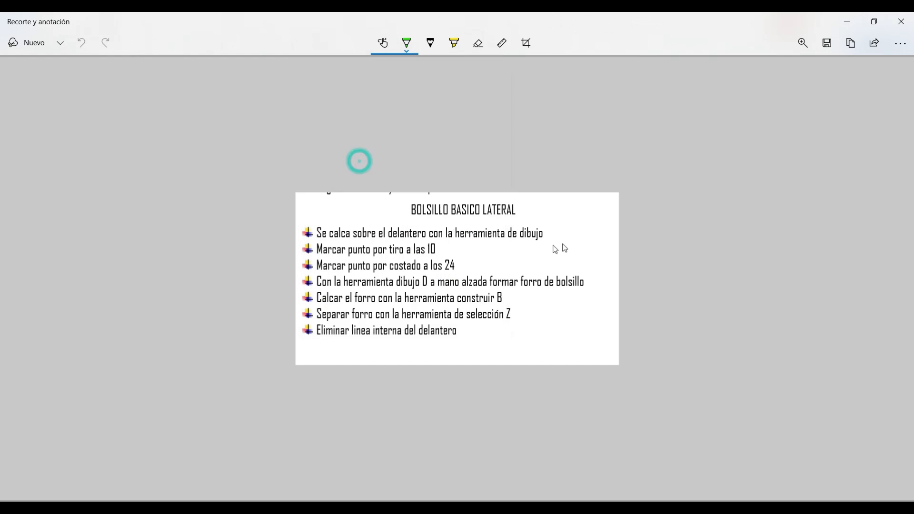
pyautogui.moveTo(575, 210)
pyautogui.mouseDown()
pyautogui.moveTo(592, 226)
pyautogui.moveTo(580, 232)
pyautogui.mouseUp()
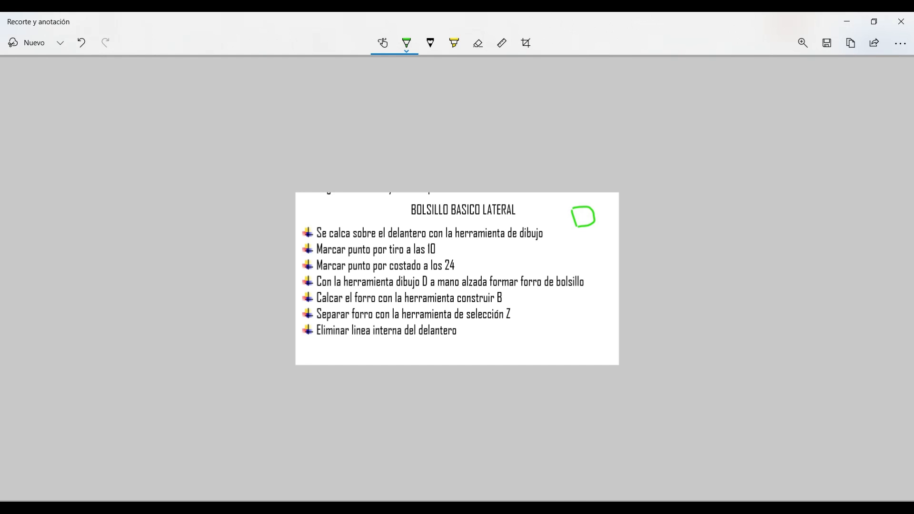
# Switch back to Optitex PDS and start an internal contour on the front piece's crotch seam, 10 cm below the waist corner.
pyautogui.hotkey('alt', 'Tab')
pyautogui.click(458, 171)
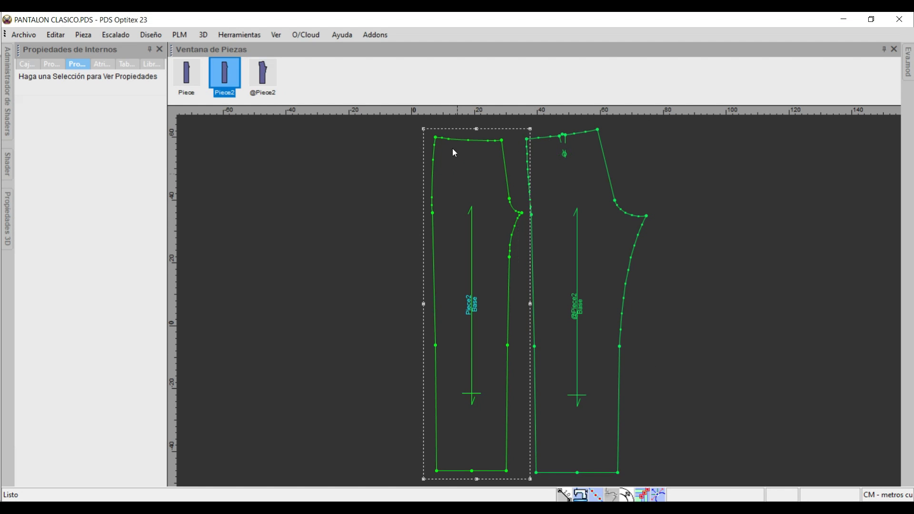
pyautogui.scroll(2, 477, 163)
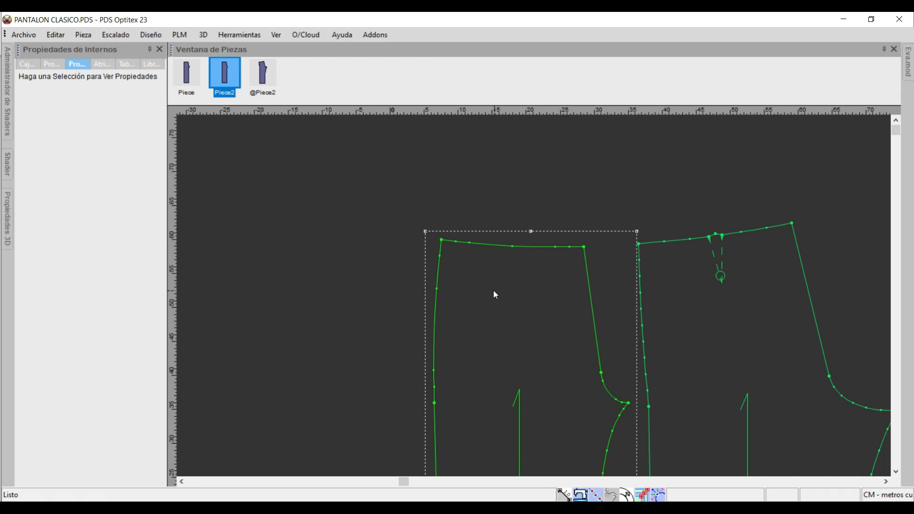
pyautogui.press('d')
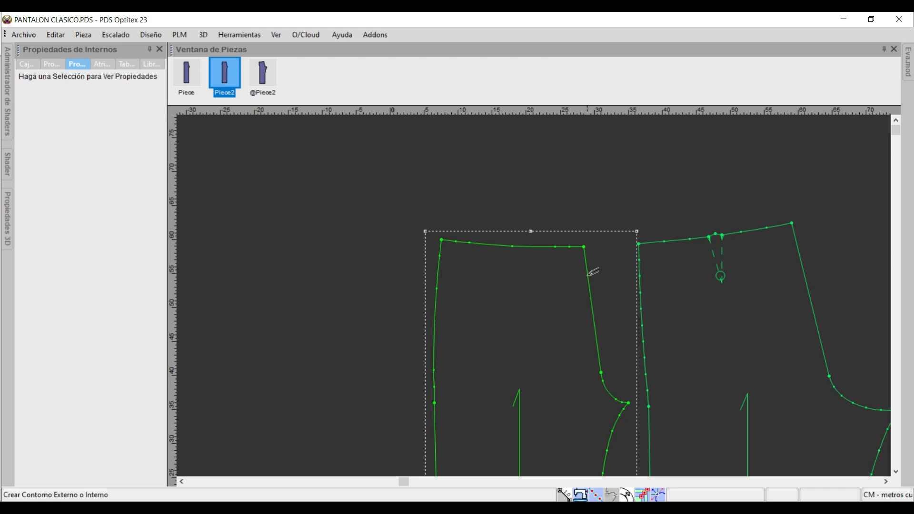
pyautogui.click(593, 316)
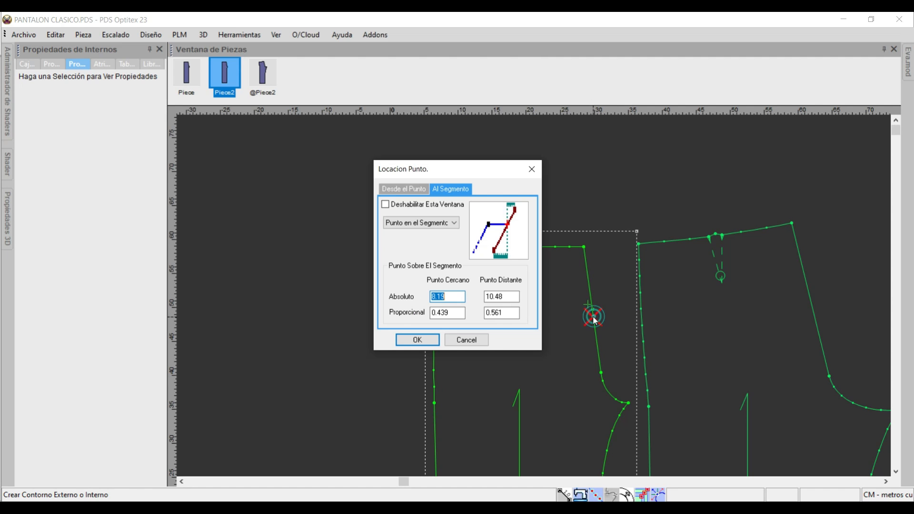
pyautogui.click(506, 298)
pyautogui.write('1')
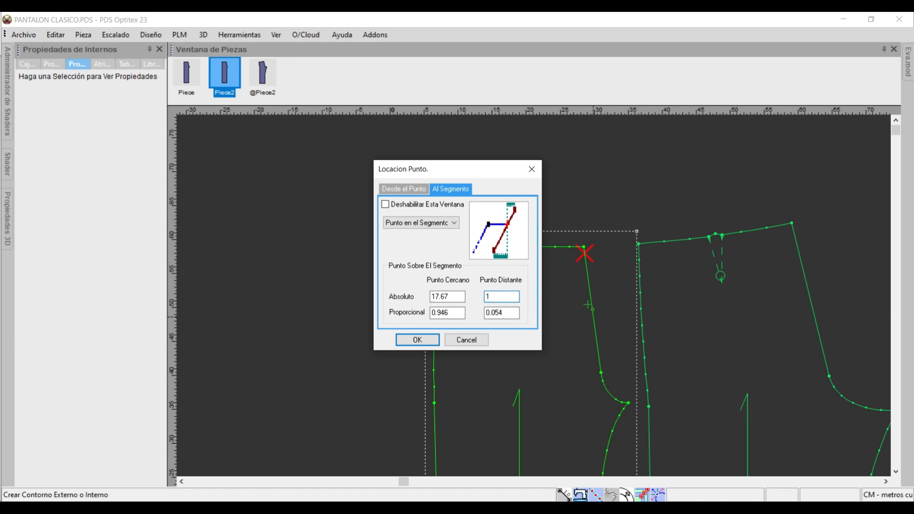
pyautogui.write('0')
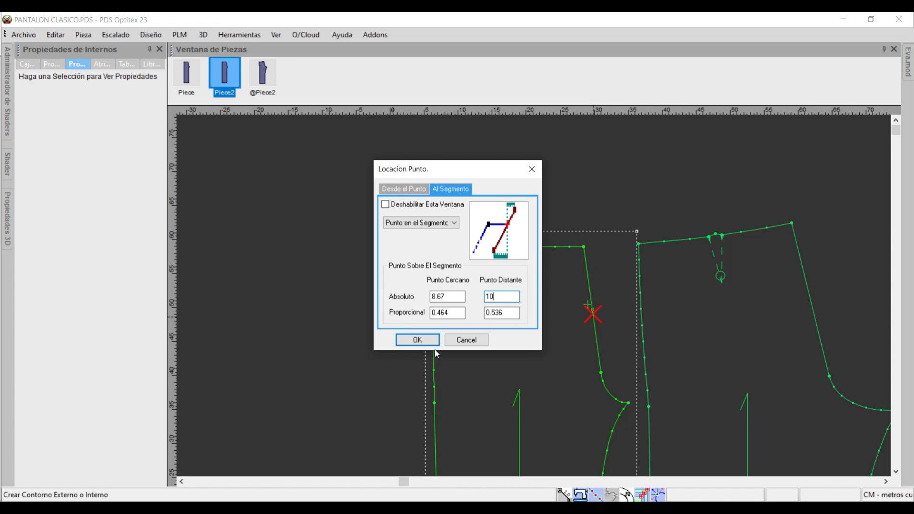
pyautogui.click(416, 341)
# Check the pocket instructions in Word and extend the contour with five freehand curved points across the front piece as the pocket lining outline.
pyautogui.click(634, 510)
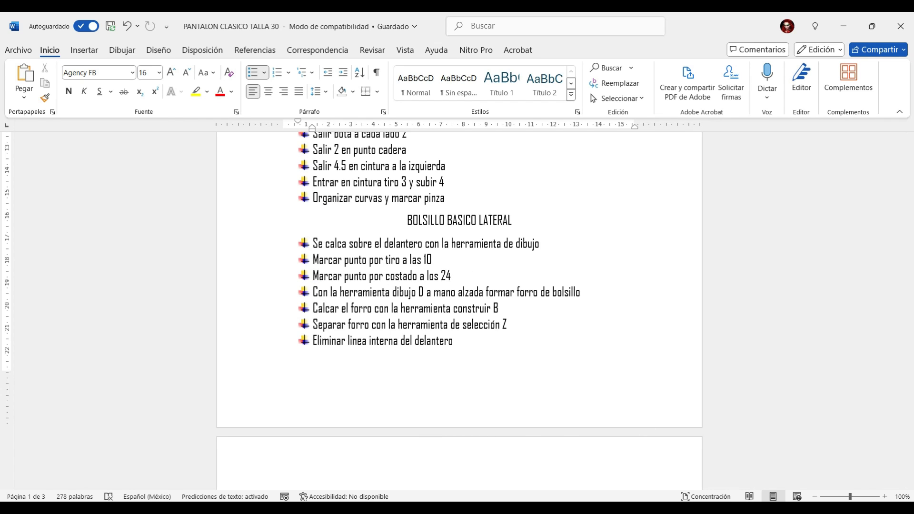
pyautogui.click(636, 509)
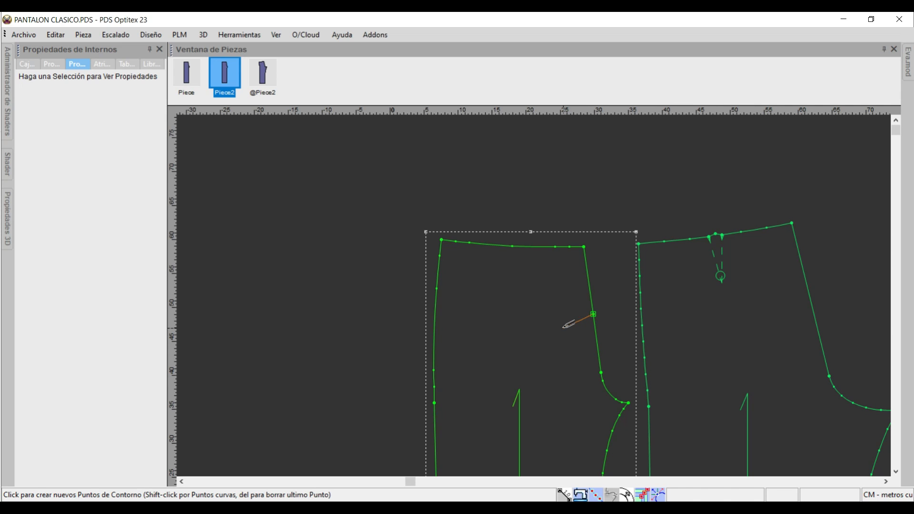
pyautogui.click(568, 326)
pyautogui.click(221, 310)
pyautogui.click(555, 364)
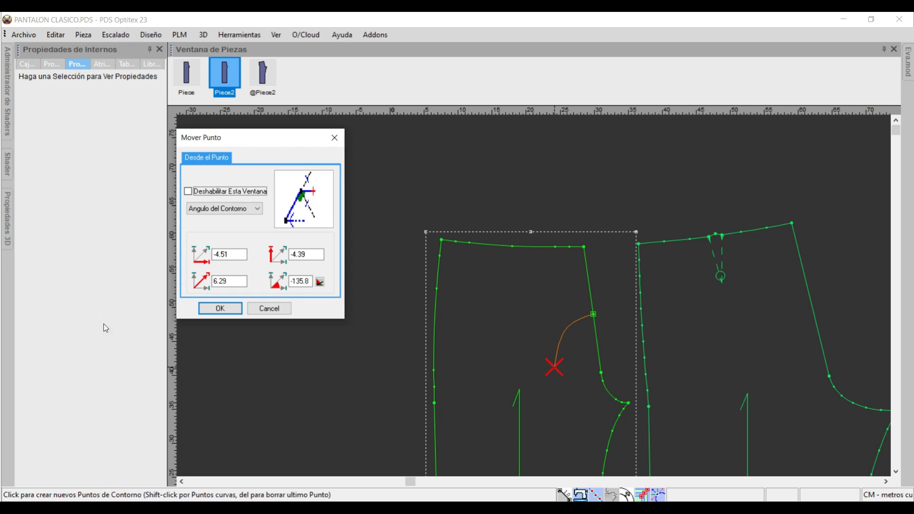
pyautogui.click(216, 308)
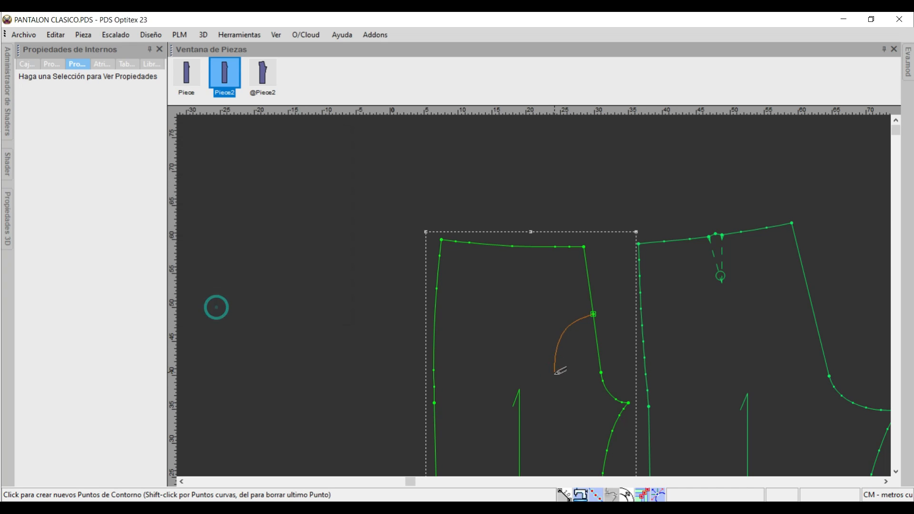
pyautogui.click(553, 410)
pyautogui.click(218, 310)
pyautogui.click(496, 411)
pyautogui.click(220, 309)
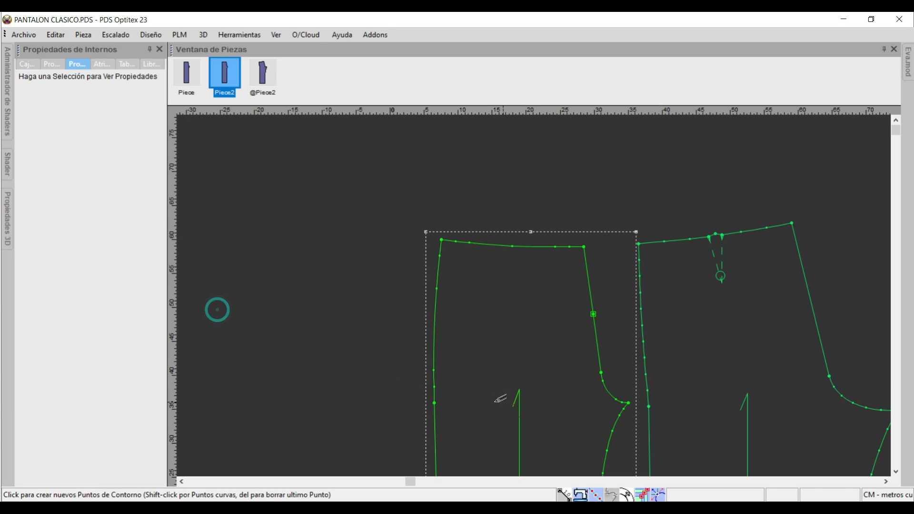
pyautogui.click(492, 392)
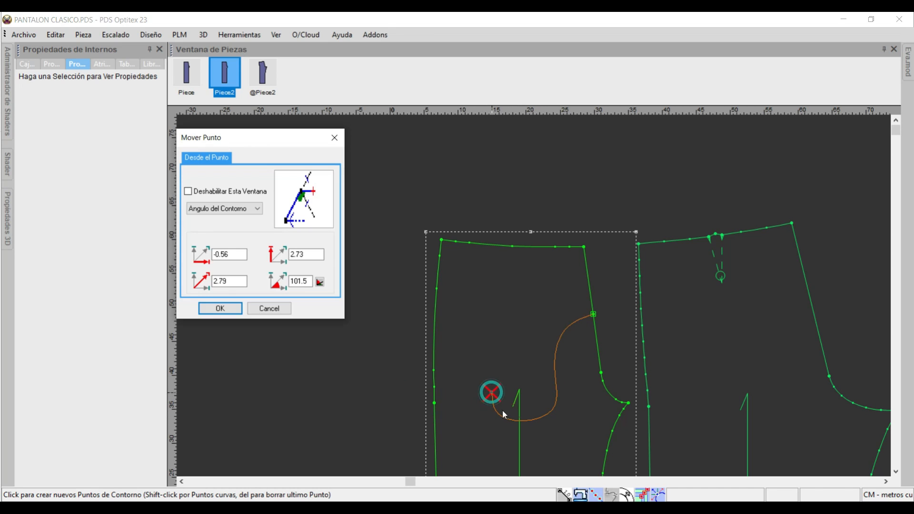
pyautogui.click(217, 309)
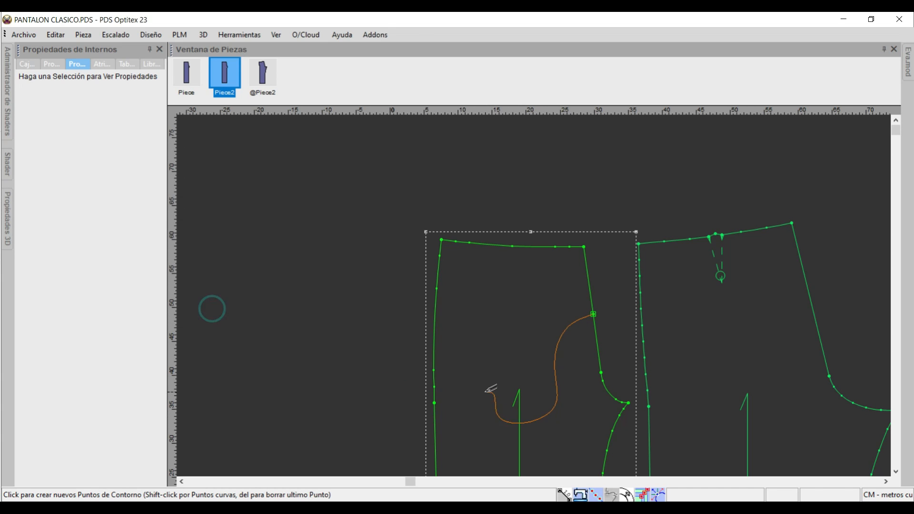
# End the pocket lining contour on the side seam, 0.5 cm below the hip point.
pyautogui.click(435, 411)
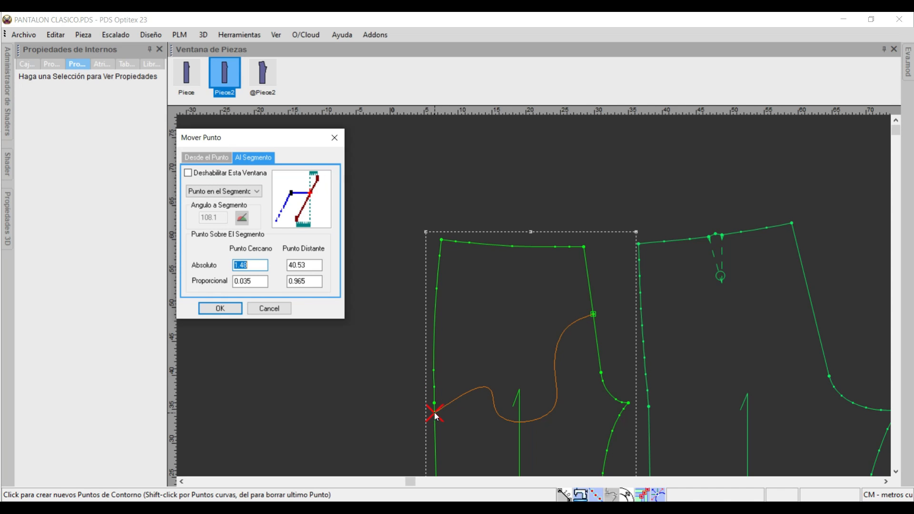
pyautogui.write('0.5')
pyautogui.click(233, 310)
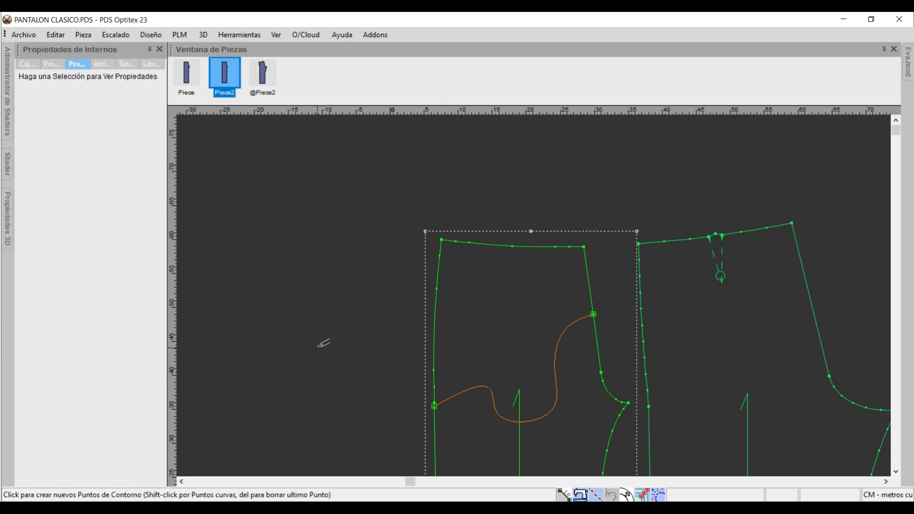
pyautogui.rightClick(367, 318)
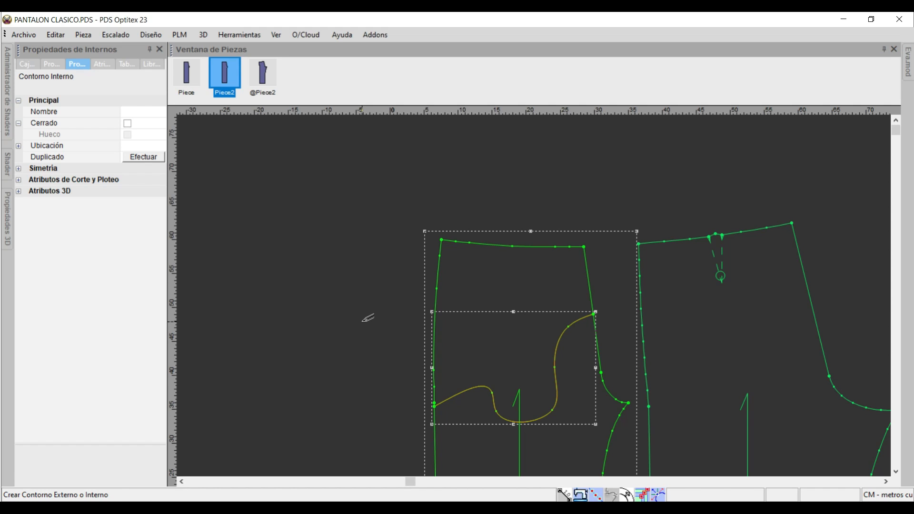
# Move the lining contour's two curve points nearest the side seam toward it, by about 5.7 cm and 2.9 cm, to smooth the curve.
pyautogui.click(493, 393)
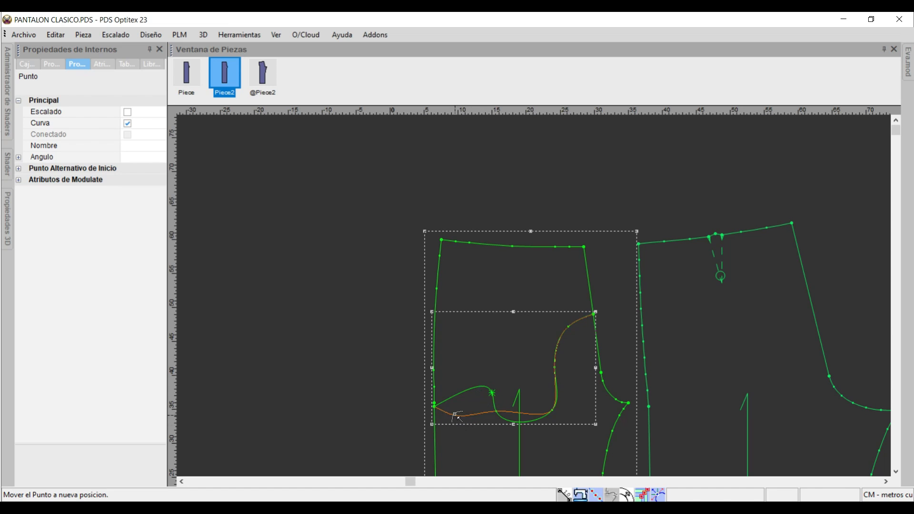
pyautogui.click(454, 402)
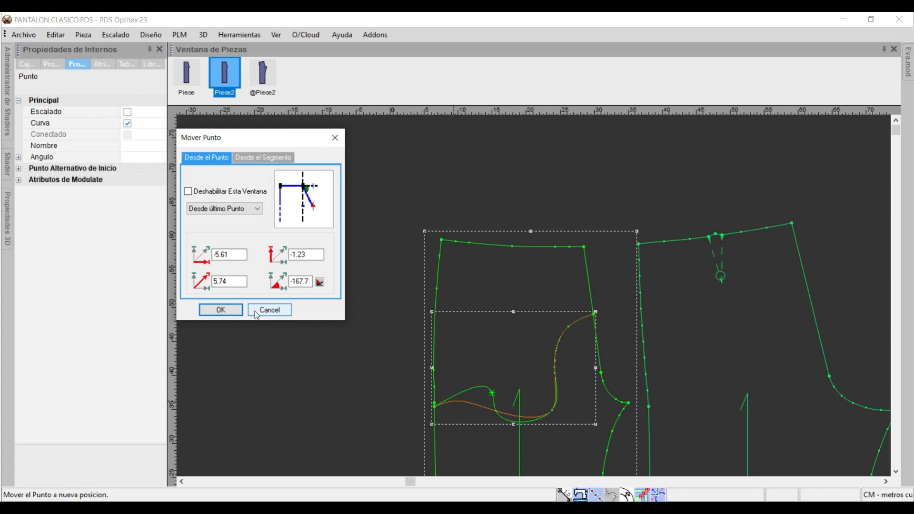
pyautogui.click(224, 310)
pyautogui.click(496, 411)
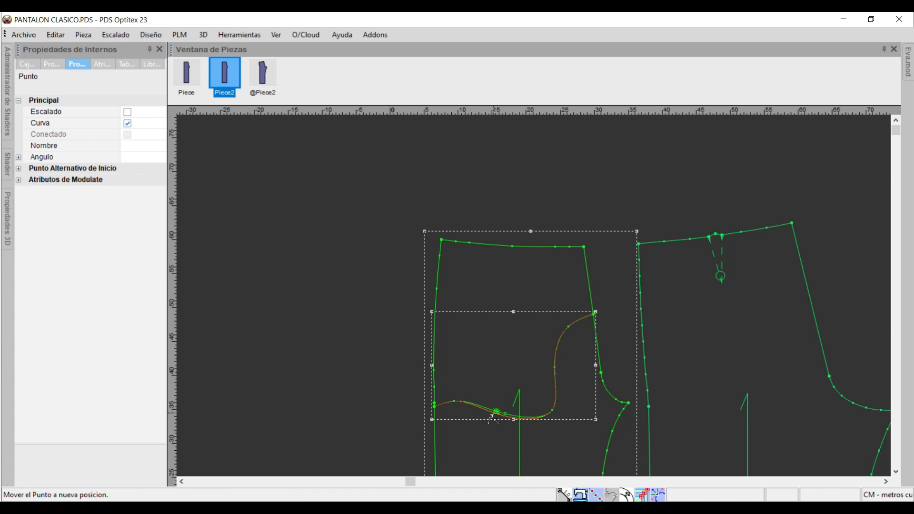
pyautogui.click(478, 419)
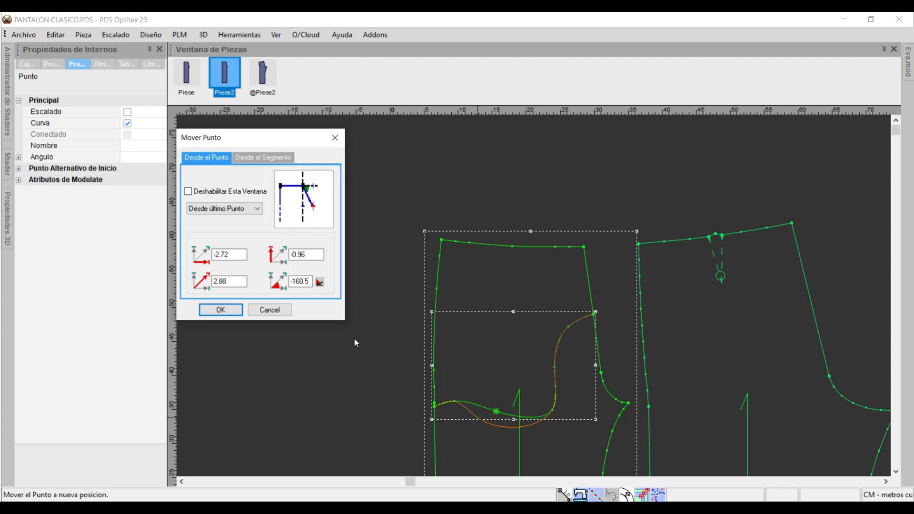
pyautogui.click(224, 310)
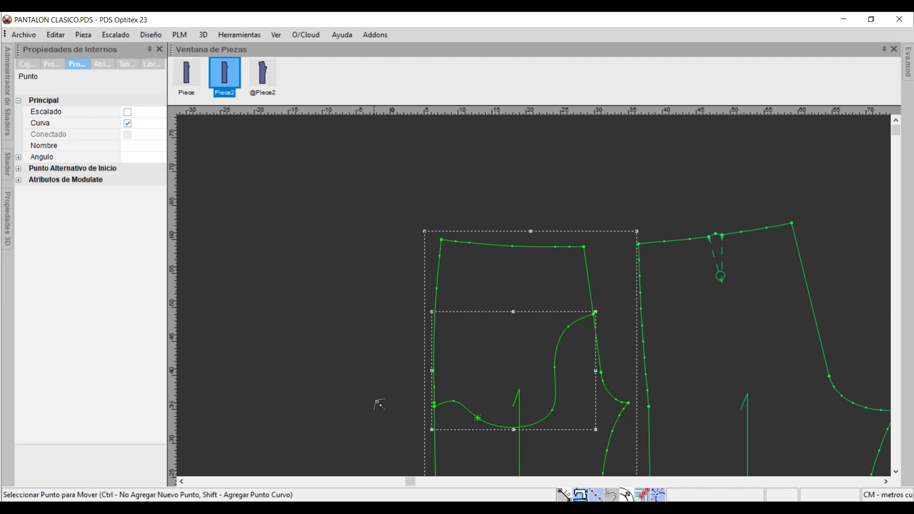
# Move the pocket lining contour's curve point nearest the side seam straight down by 0.7 cm.
pyautogui.click(454, 402)
pyautogui.click(454, 402)
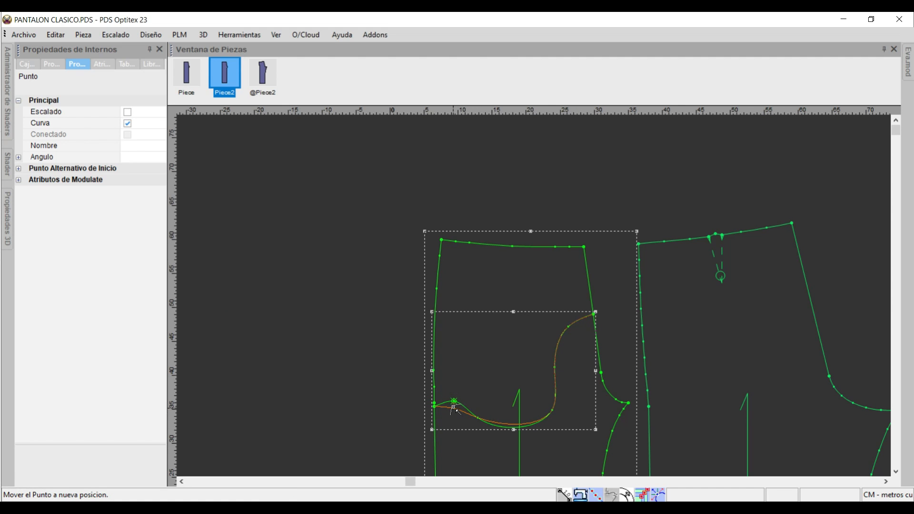
pyautogui.click(454, 406)
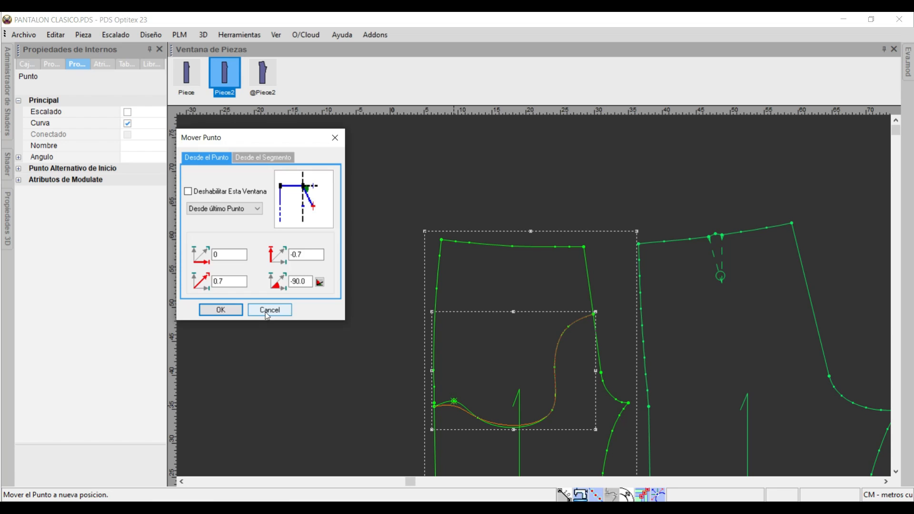
pyautogui.click(220, 310)
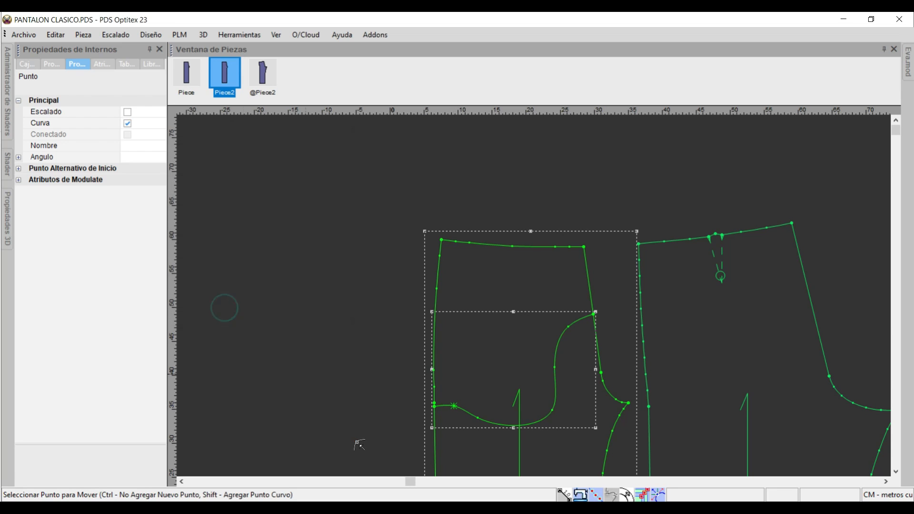
# Deepen the lining contour's lower curve by shifting its crotch-side corner point and a point at its lowest part slightly down toward the side seam.
pyautogui.click(552, 411)
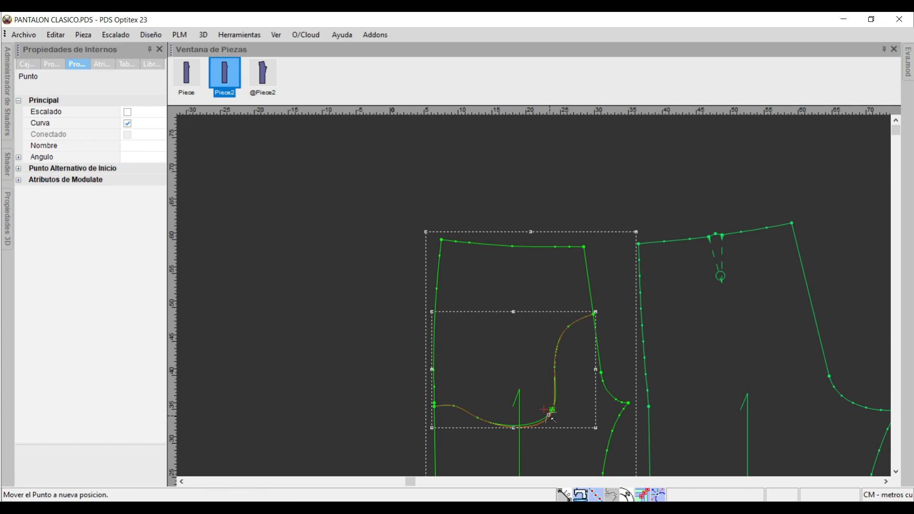
pyautogui.click(551, 413)
pyautogui.click(217, 310)
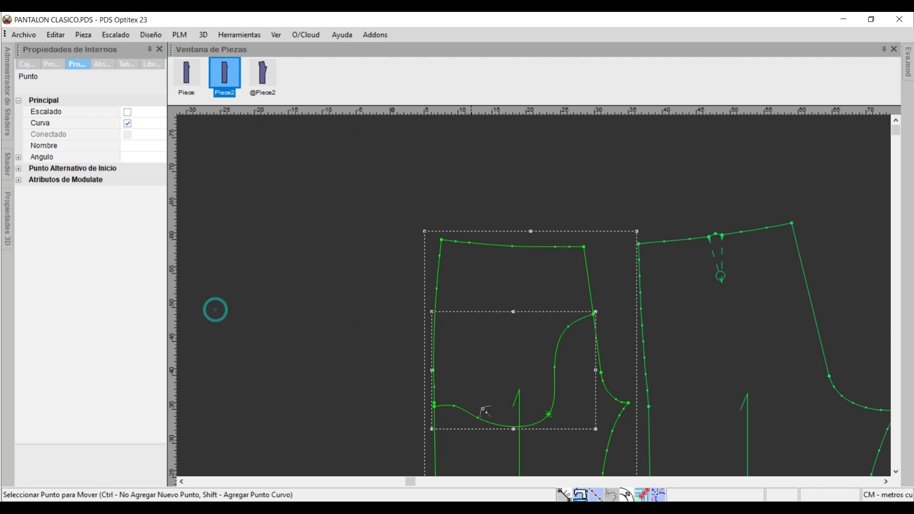
pyautogui.click(508, 429)
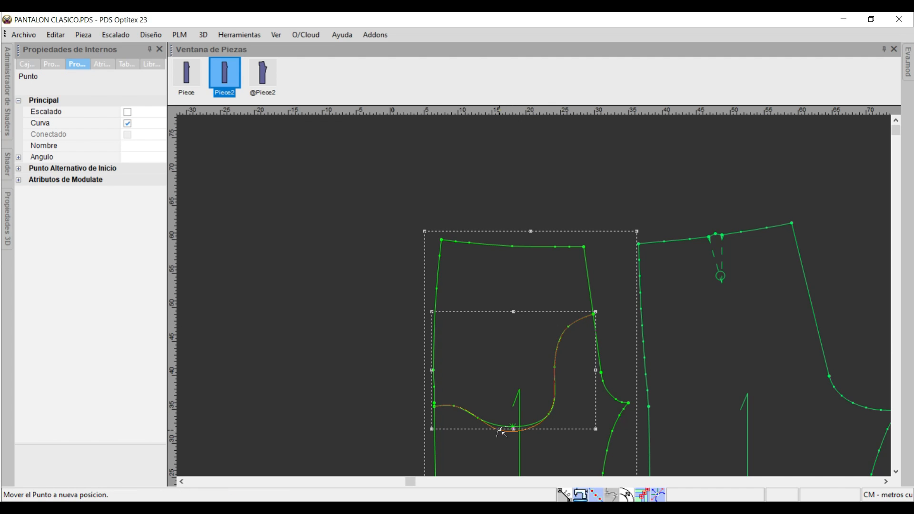
pyautogui.click(499, 430)
pyautogui.click(214, 310)
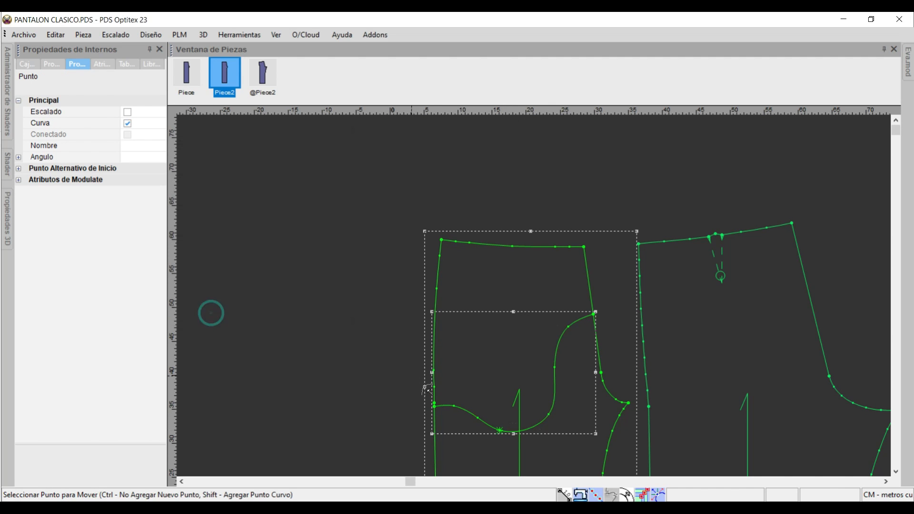
# Move the contour's second curve point from the side seam about 1.7 cm up and outward, and pull the lower curve toward the side seam.
pyautogui.click(478, 419)
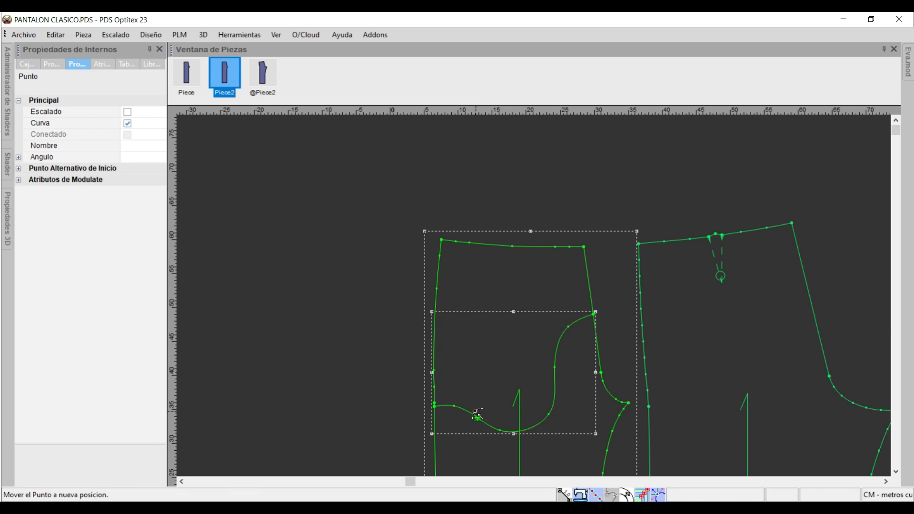
pyautogui.click(469, 409)
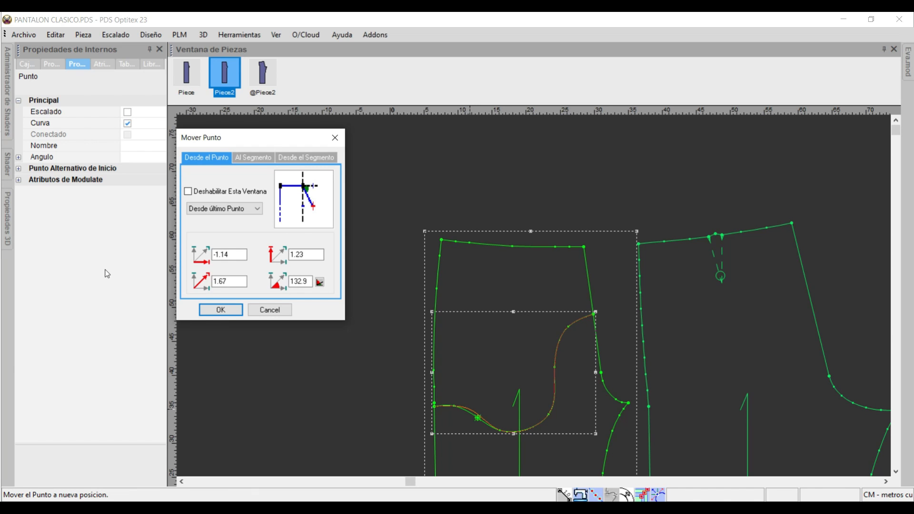
pyautogui.click(215, 312)
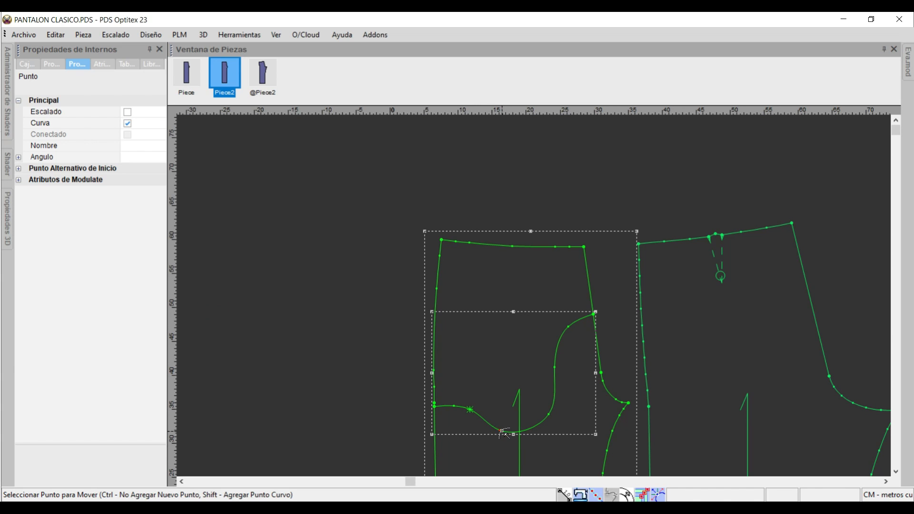
pyautogui.click(493, 431)
pyautogui.click(485, 430)
pyautogui.click(217, 310)
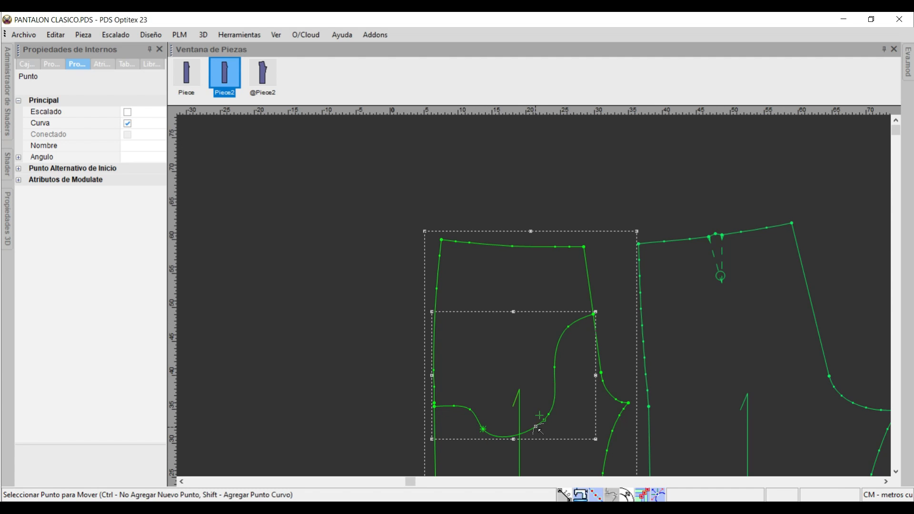
# Add a curve point on the crotch side of the lining's lower curve and move it about 0.8 cm outward to round the bottom.
pyautogui.click(537, 428)
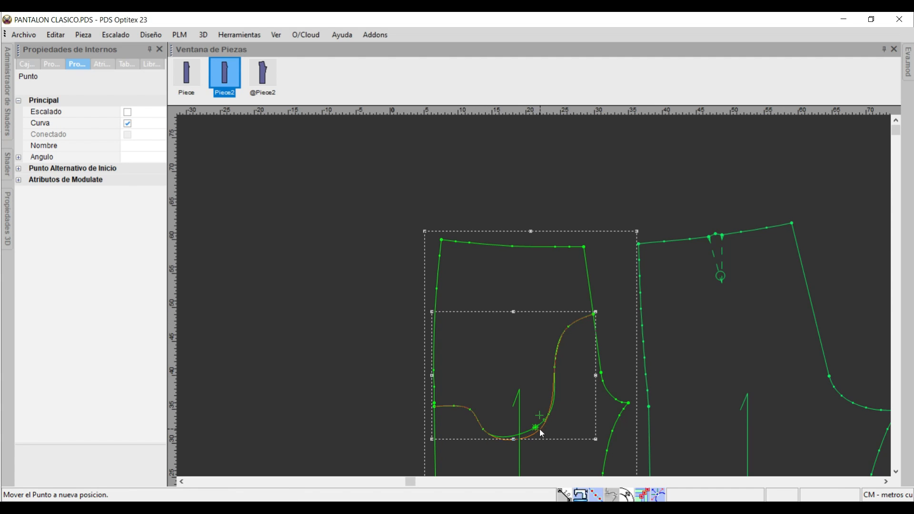
pyautogui.click(540, 429)
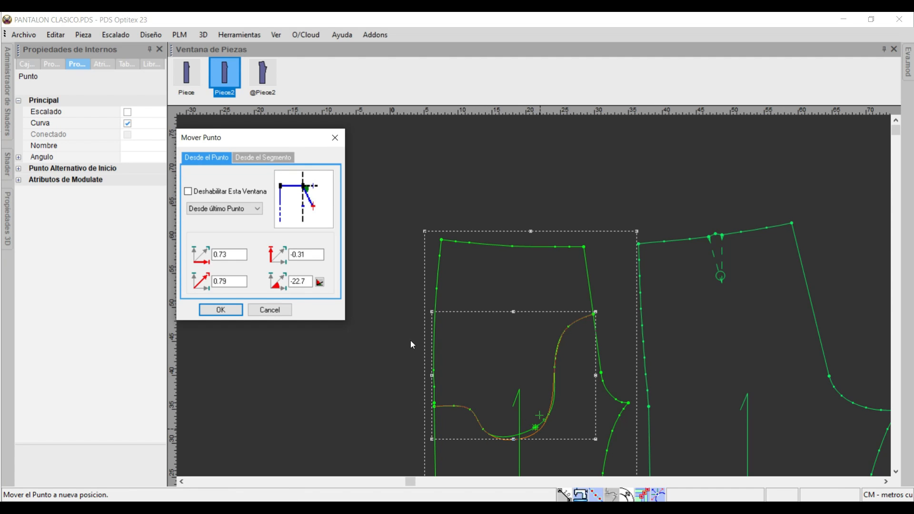
pyautogui.click(217, 310)
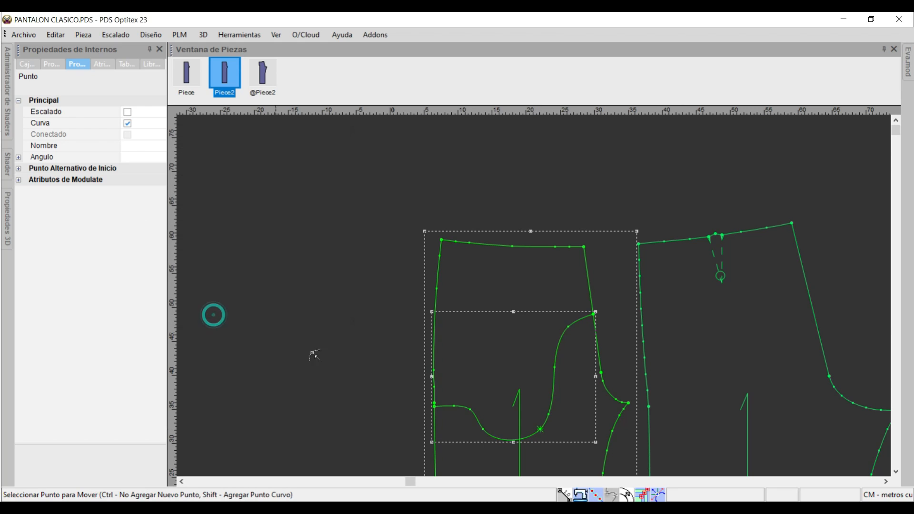
# Smooth the lining contour near the side seam by moving its two nearest curve points about 1.6 cm toward the seam and 1.1 cm diagonally down.
pyautogui.click(454, 408)
pyautogui.click(442, 407)
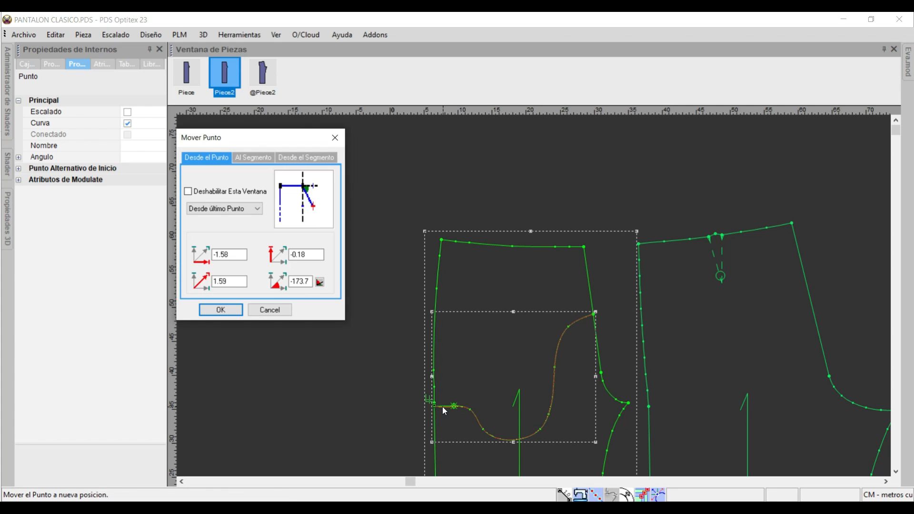
pyautogui.press('Return')
pyautogui.click(470, 411)
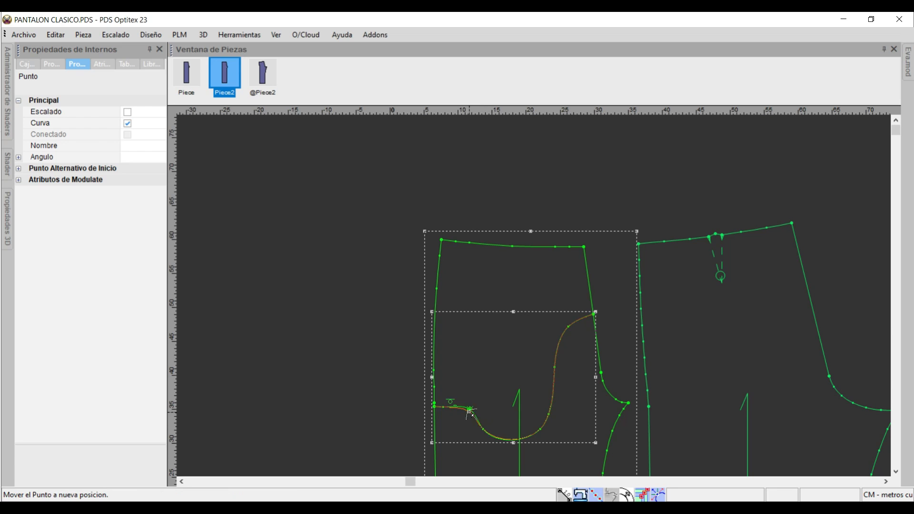
pyautogui.click(465, 417)
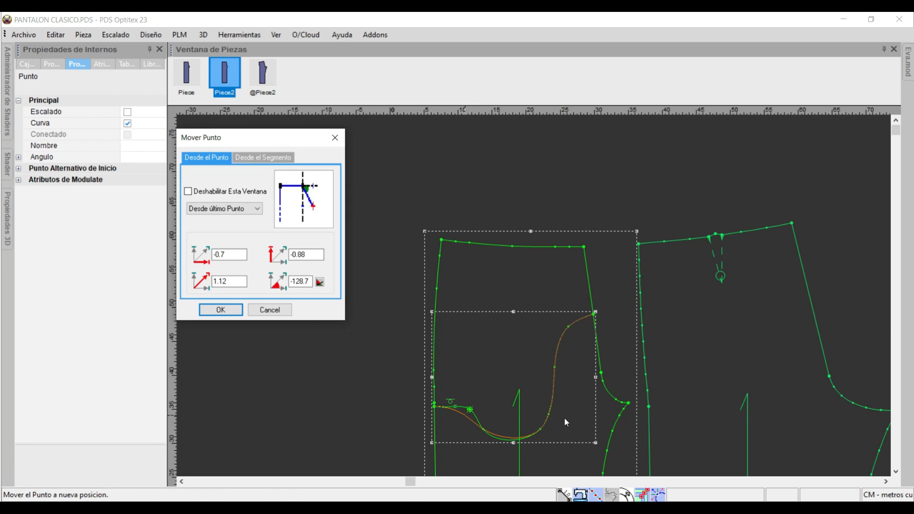
pyautogui.press('Return')
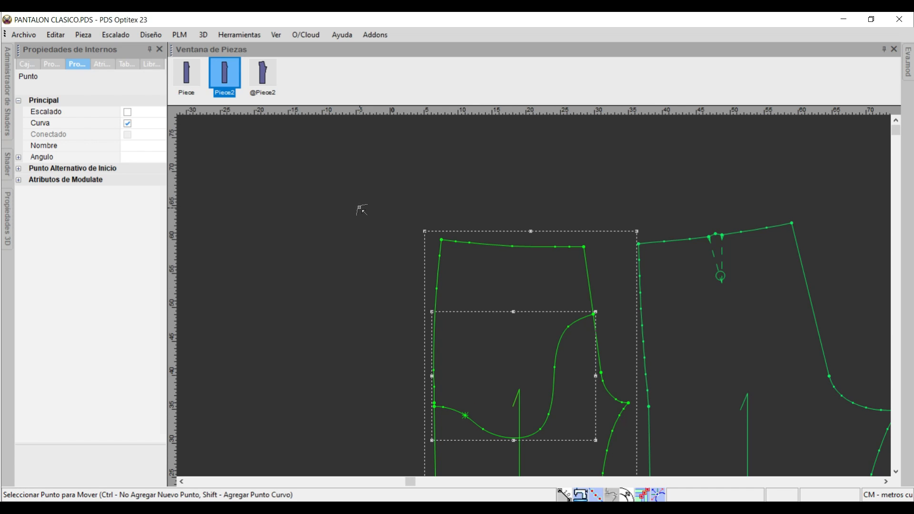
pyautogui.click(359, 208)
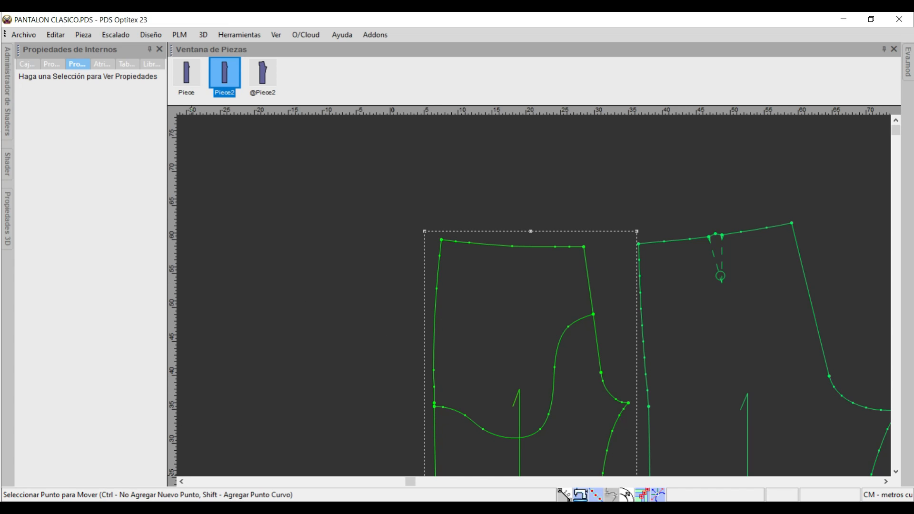
# Switch to the Snip & Sketch instructions, mark the 10, 24 and freehand lining lines as done, and circle the B of the Build tool.
pyautogui.click(410, 508)
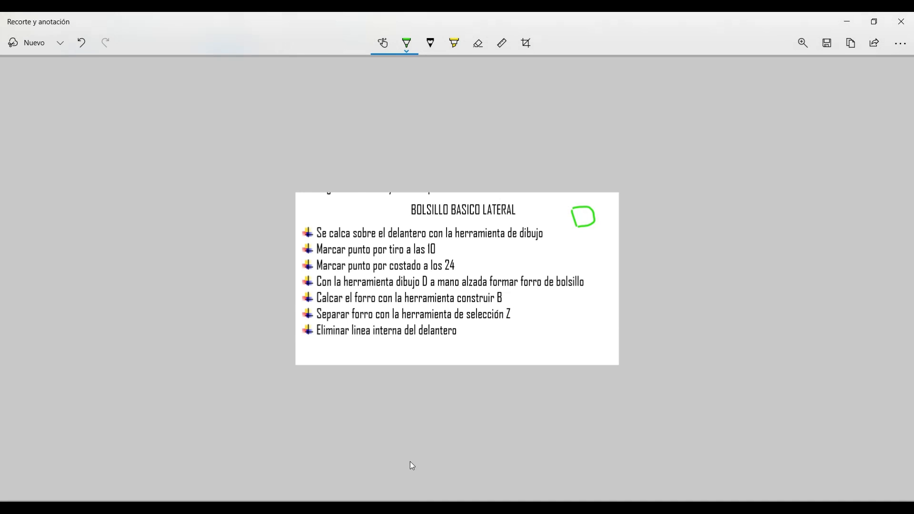
pyautogui.moveTo(439, 249)
pyautogui.mouseDown()
pyautogui.moveTo(461, 240)
pyautogui.moveTo(460, 263)
pyautogui.mouseUp()
pyautogui.moveTo(586, 283); pyautogui.dragTo(599, 277)
pyautogui.moveTo(513, 292)
pyautogui.mouseDown()
pyautogui.moveTo(497, 293)
pyautogui.moveTo(498, 303)
pyautogui.moveTo(552, 302)
pyautogui.moveTo(556, 314)
pyautogui.moveTo(547, 311)
pyautogui.mouseUp()
pyautogui.hotkey('alt', 'Tab')
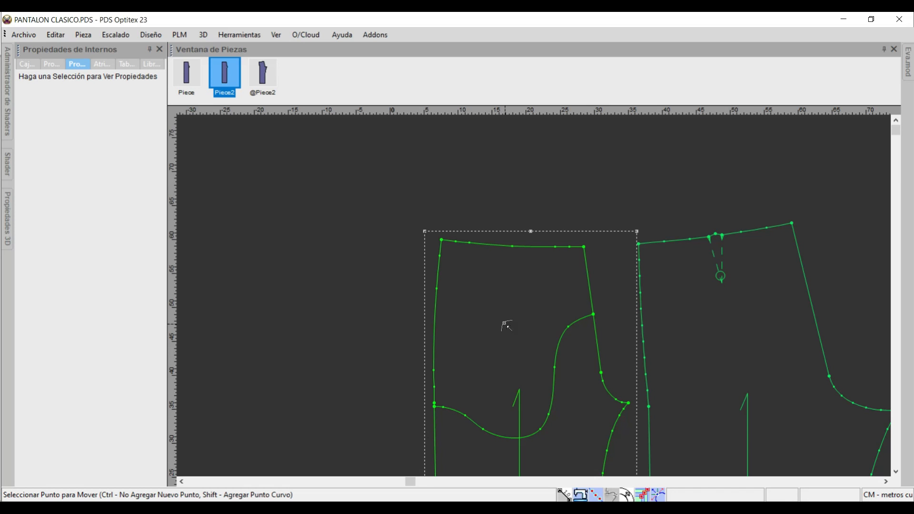
# In Optitex PDS, build a new piece from the front's upper area enclosed by the lining contour and move it clear beside the side seam.
pyautogui.press('b')
pyautogui.click(518, 287)
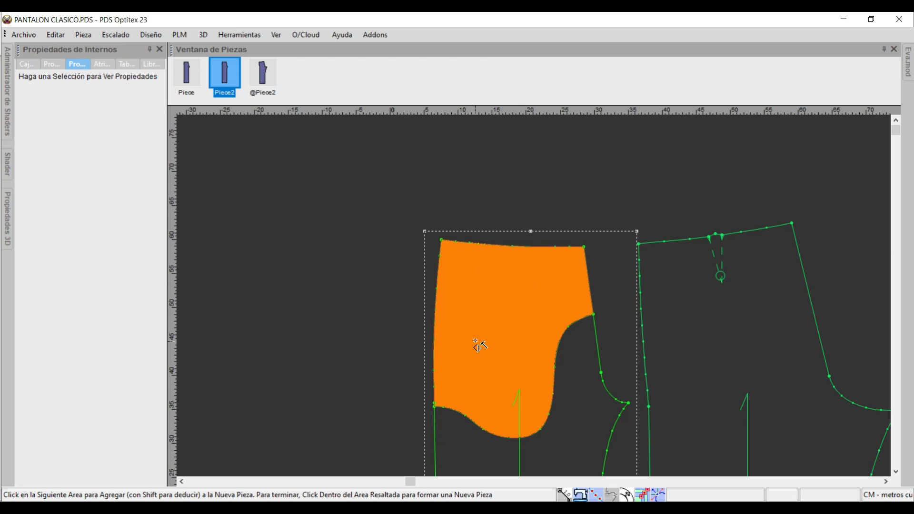
pyautogui.click(489, 307)
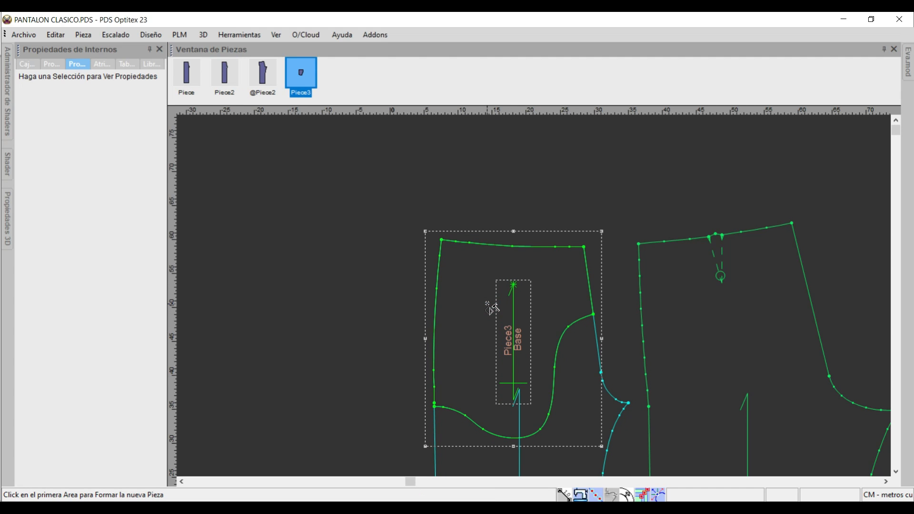
pyautogui.moveTo(490, 306); pyautogui.dragTo(245, 272)
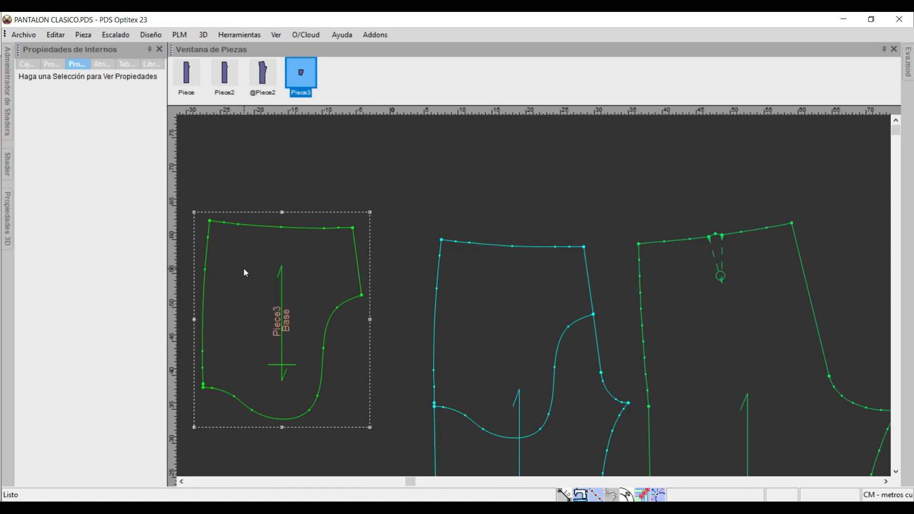
pyautogui.moveTo(319, 263); pyautogui.dragTo(330, 262)
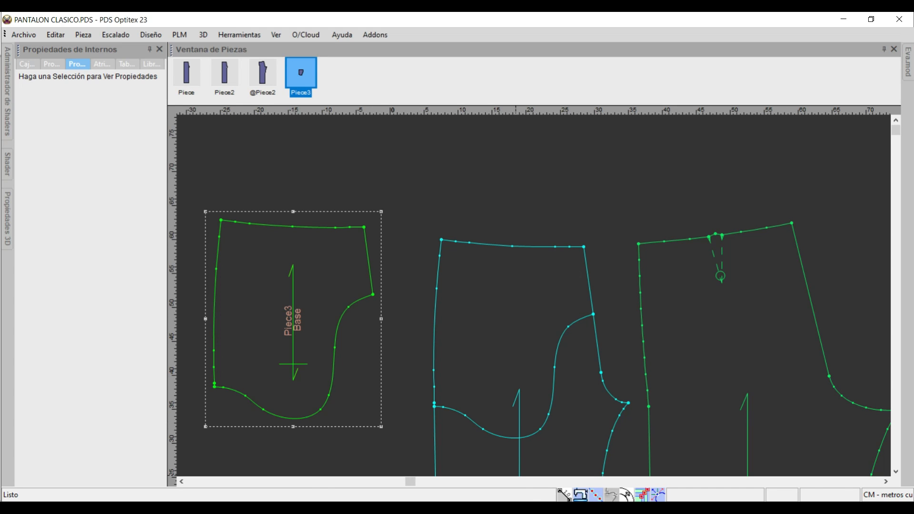
# Switch to the Snip & Sketch instructions, mark the line about separating the lining with the Z selection tool, and return to Optitex PDS.
pyautogui.click(409, 504)
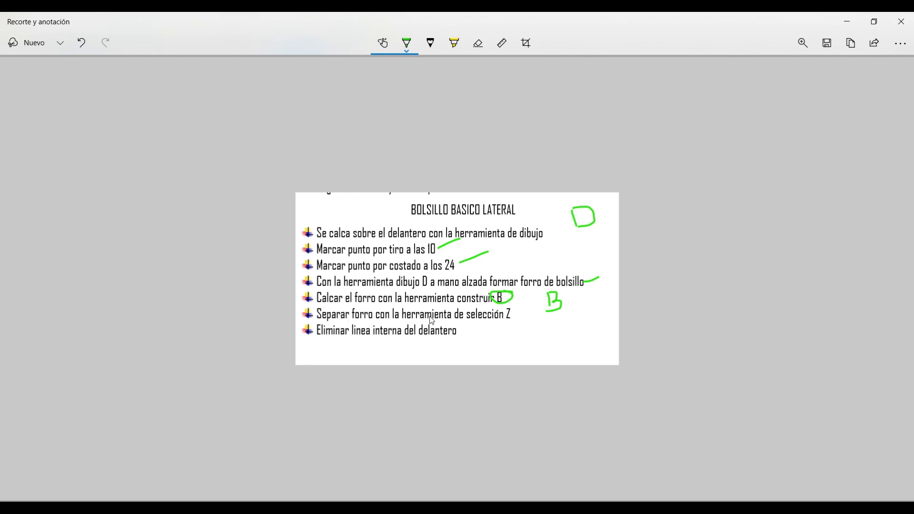
pyautogui.moveTo(518, 312)
pyautogui.mouseDown()
pyautogui.moveTo(530, 305)
pyautogui.moveTo(530, 290)
pyautogui.mouseUp()
pyautogui.hotkey('alt', 'Tab')
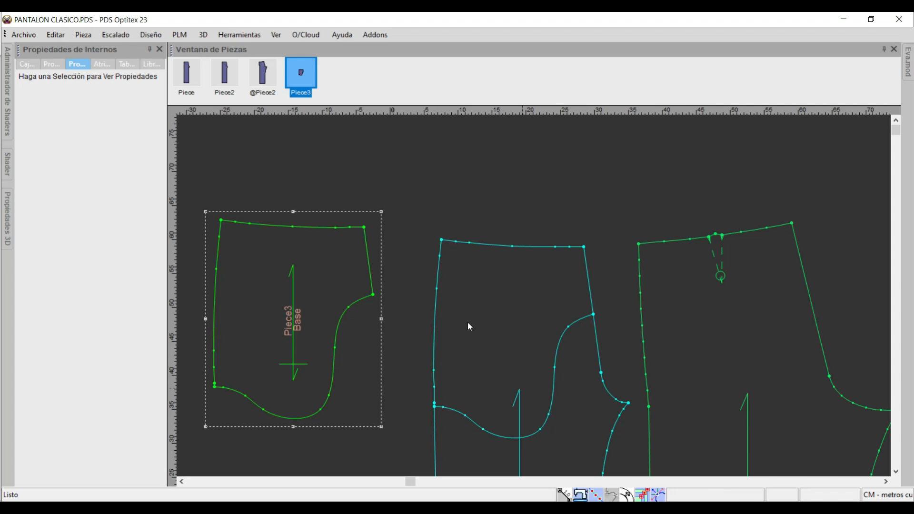
# Delete the internal pocket lining contour from the front piece and undo the deletion.
pyautogui.click(580, 324)
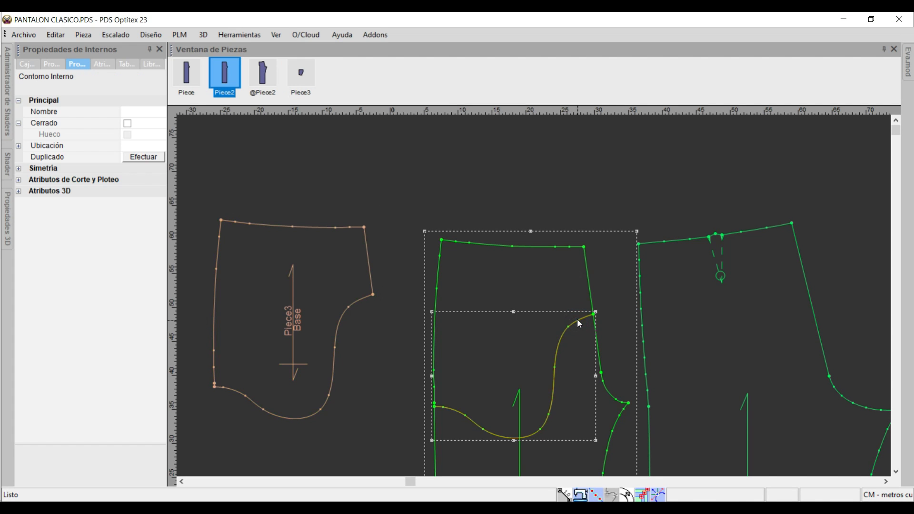
pyautogui.press('Delete')
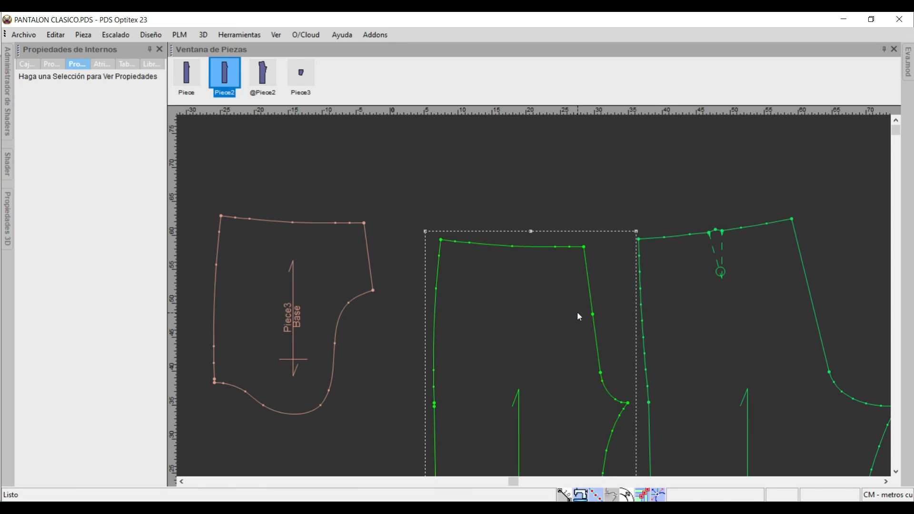
pyautogui.hotkey('ctrl', 'z')
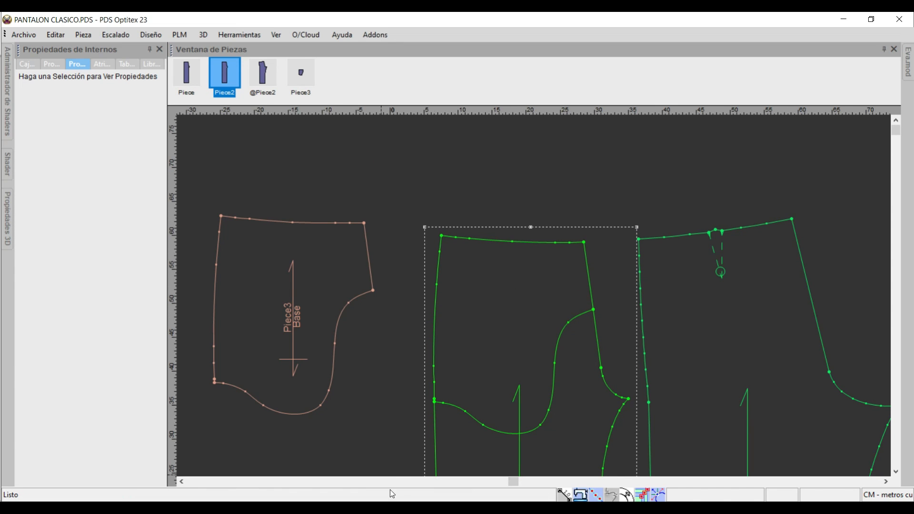
# Switch to the Word instructions and check the side pocket facing and basic diagonal pocket sections.
pyautogui.hotkey('alt', 'Tab')
pyautogui.scroll(-7, 439, 245)
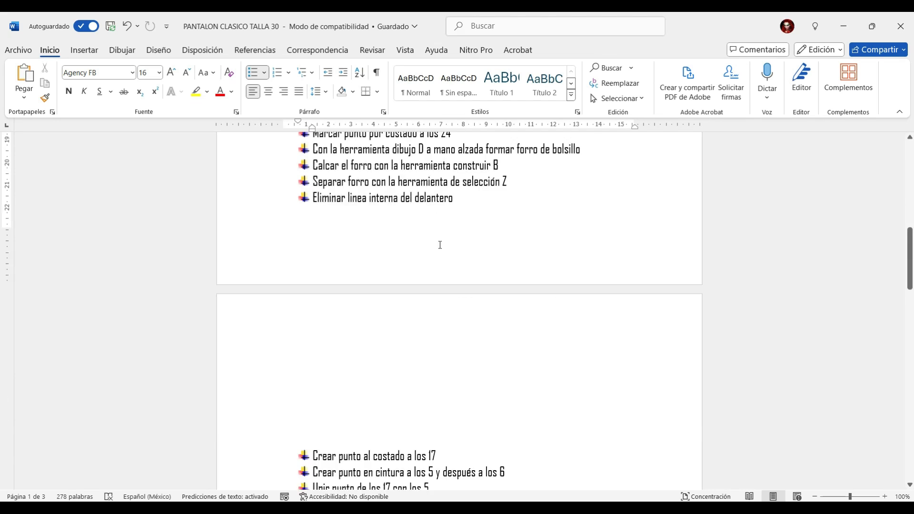
pyautogui.scroll(-2, 426, 307)
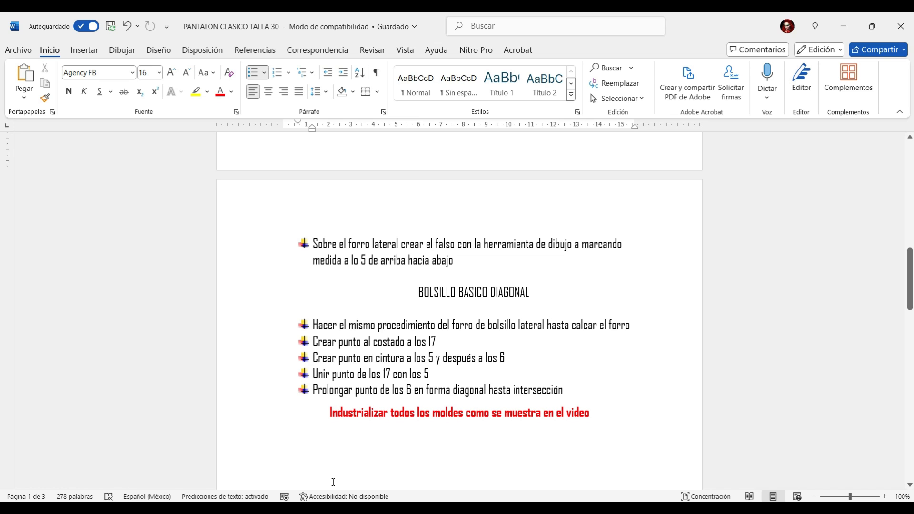
# Switch to Optitex PDS and draw an internal line on the pocket lining, from 5 cm along its waist to 5 cm along its lower edge.
pyautogui.click(350, 508)
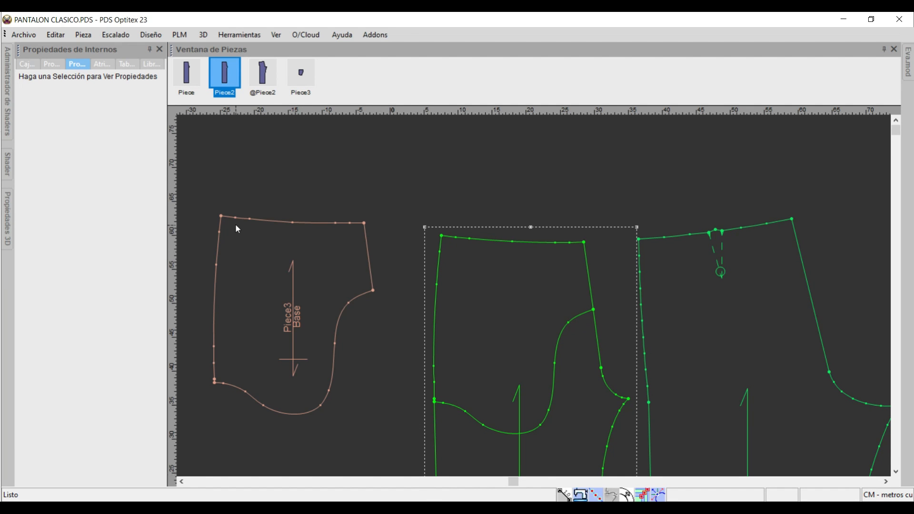
pyautogui.press('d')
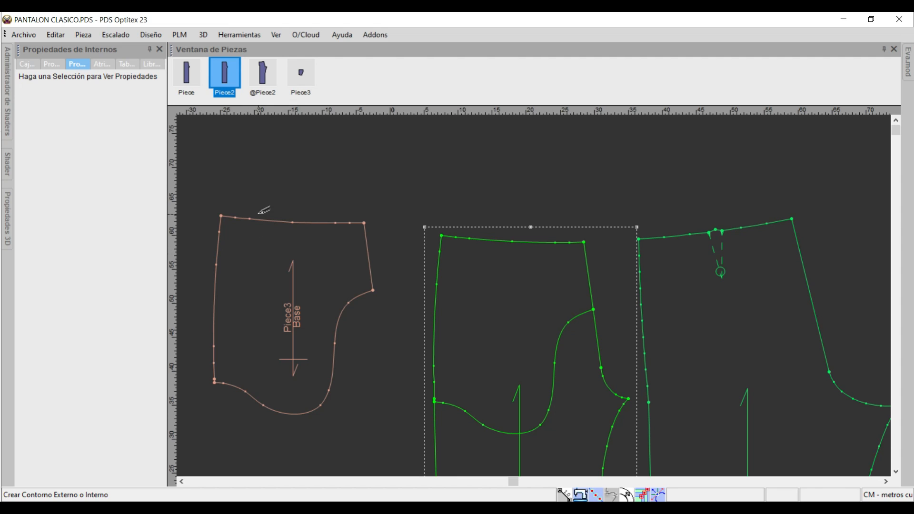
pyautogui.click(260, 220)
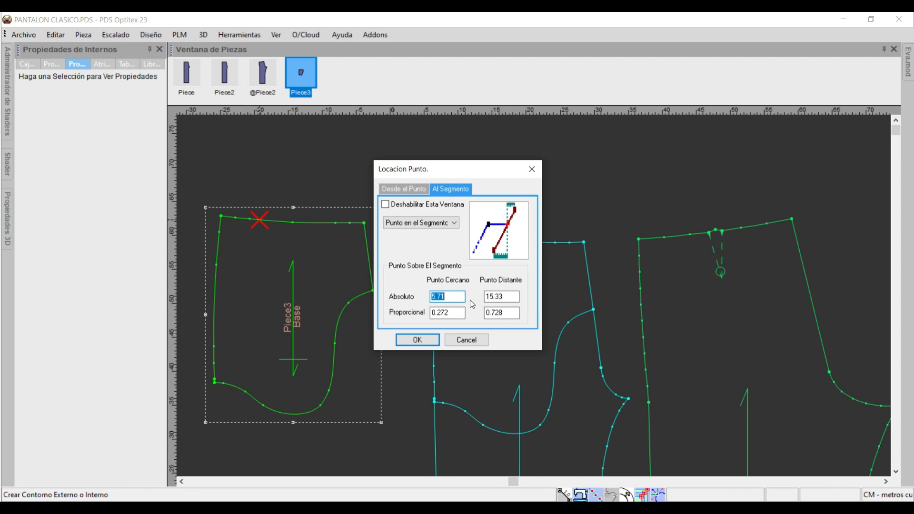
pyautogui.write('5')
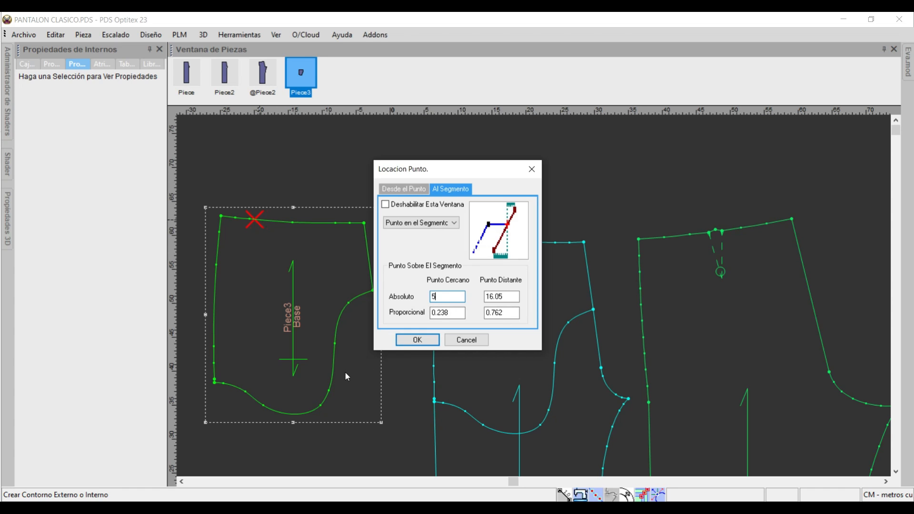
pyautogui.click(418, 340)
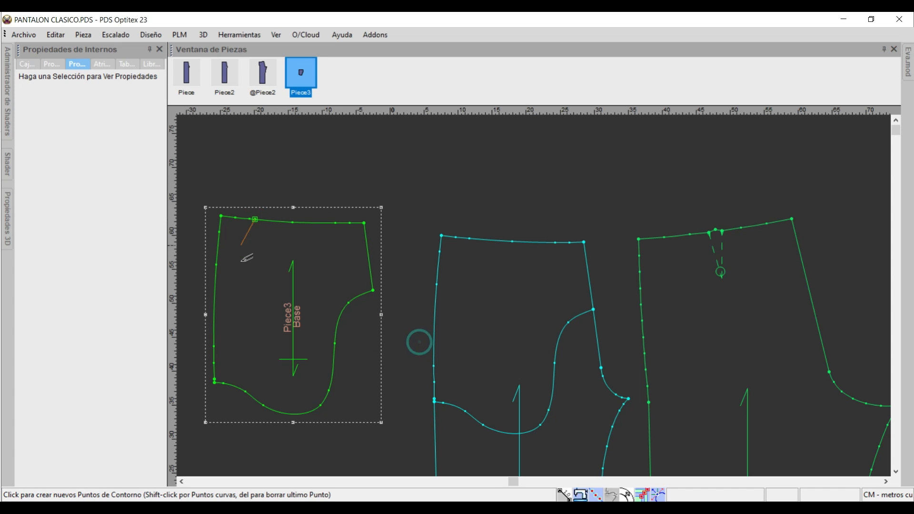
pyautogui.click(242, 389)
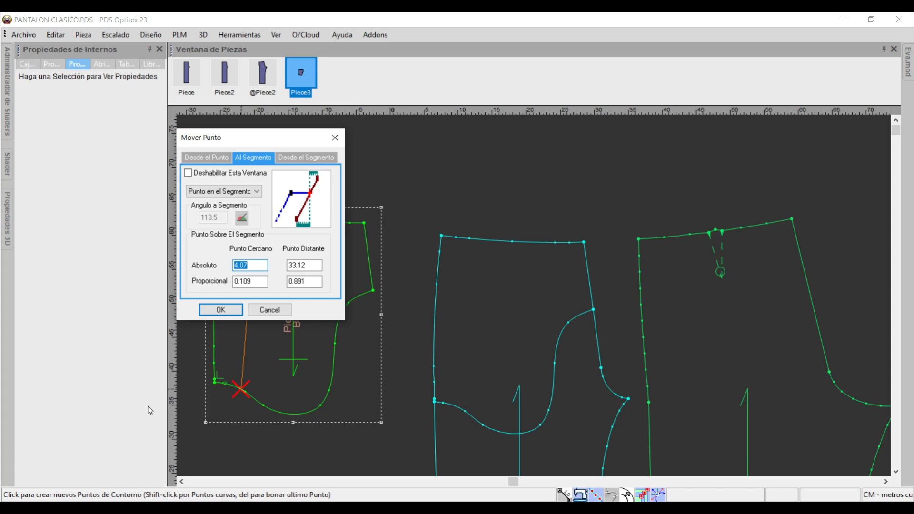
pyautogui.write('5')
pyautogui.click(221, 310)
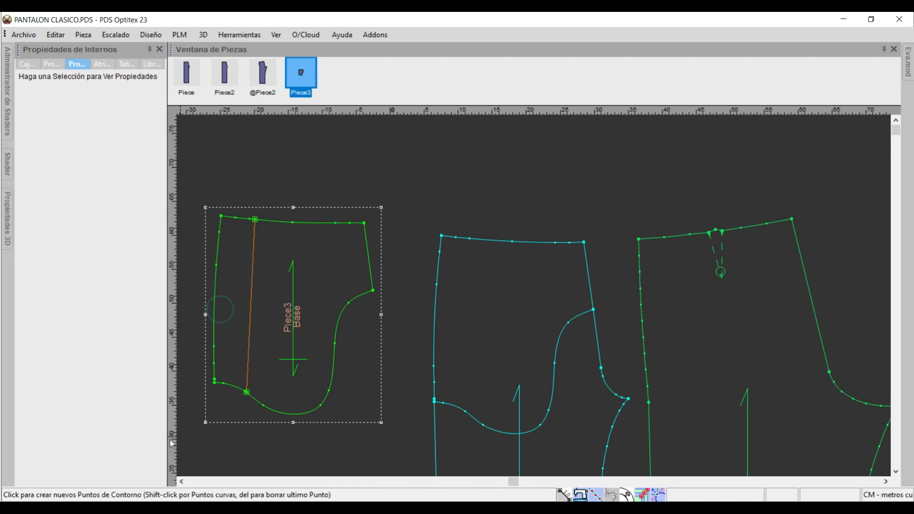
pyautogui.rightClick(336, 284)
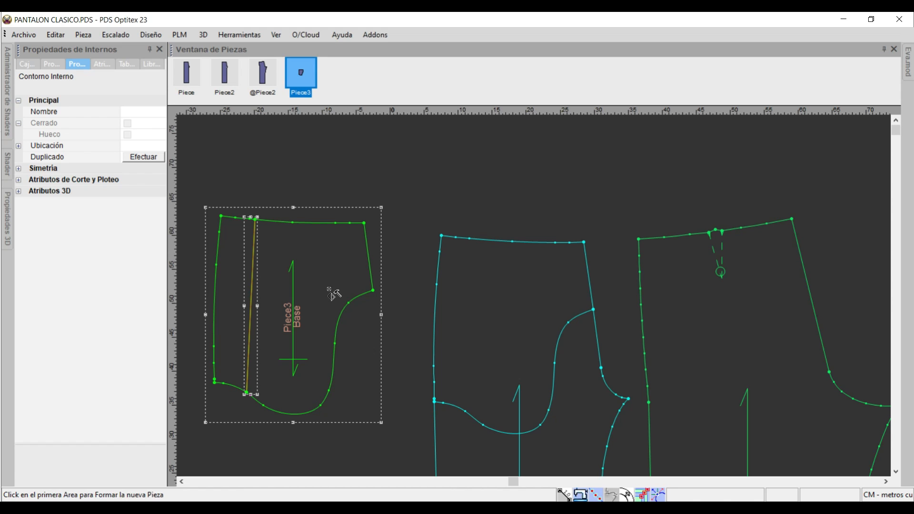
# Build a new facing piece from the lining's side strip enclosed by the internal line and move it clear beside the lining.
pyautogui.click(233, 246)
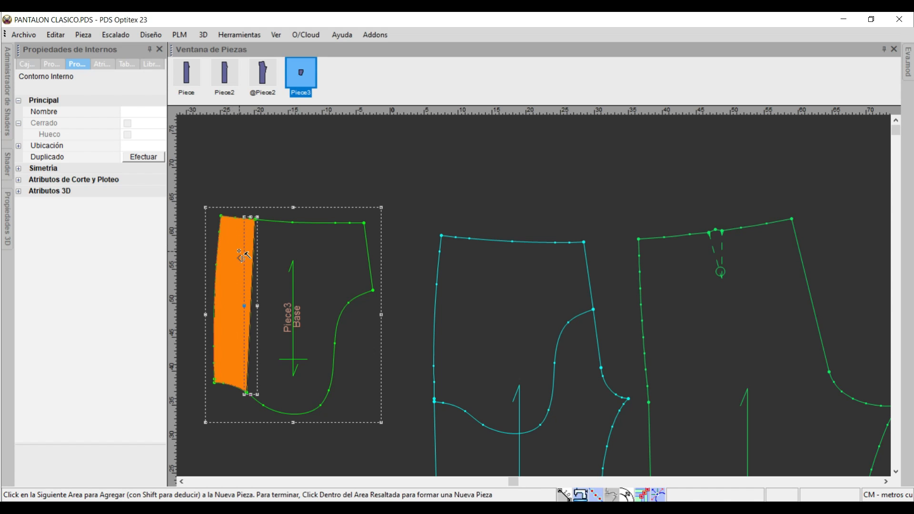
pyautogui.click(239, 251)
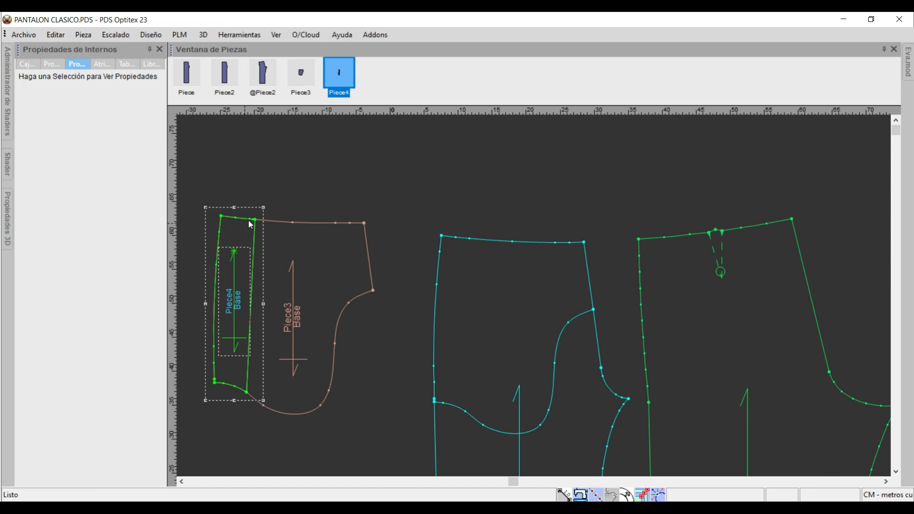
pyautogui.scroll(-1, 251, 224)
pyautogui.moveTo(533, 295); pyautogui.dragTo(419, 296)
pyautogui.moveTo(596, 320); pyautogui.dragTo(566, 303)
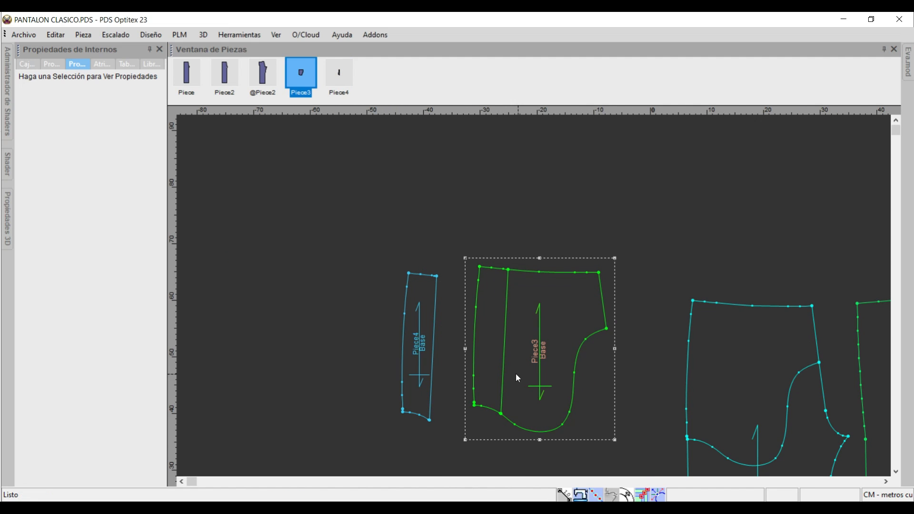
# Delete the internal facing line from the lining and position the lining and facing pieces side by side.
pyautogui.click(506, 295)
pyautogui.press('Delete')
pyautogui.moveTo(501, 303); pyautogui.dragTo(492, 315)
pyautogui.moveTo(426, 285)
pyautogui.mouseDown()
pyautogui.moveTo(446, 285)
pyautogui.moveTo(431, 284)
pyautogui.mouseUp()
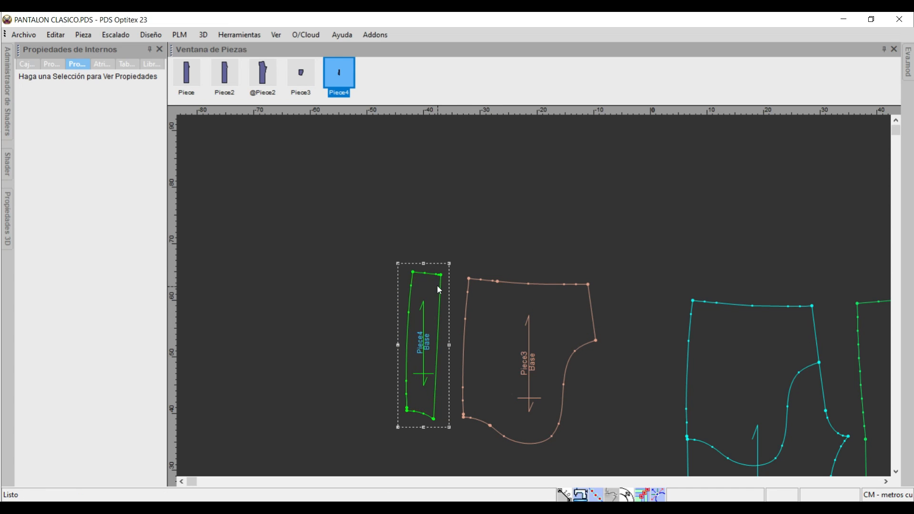
# Capture the BOLSILLO BASICO DIAGONAL section of the Word instructions as a snip in Snip & Sketch and return to Optitex PDS.
pyautogui.hotkey('alt', 'Tab')
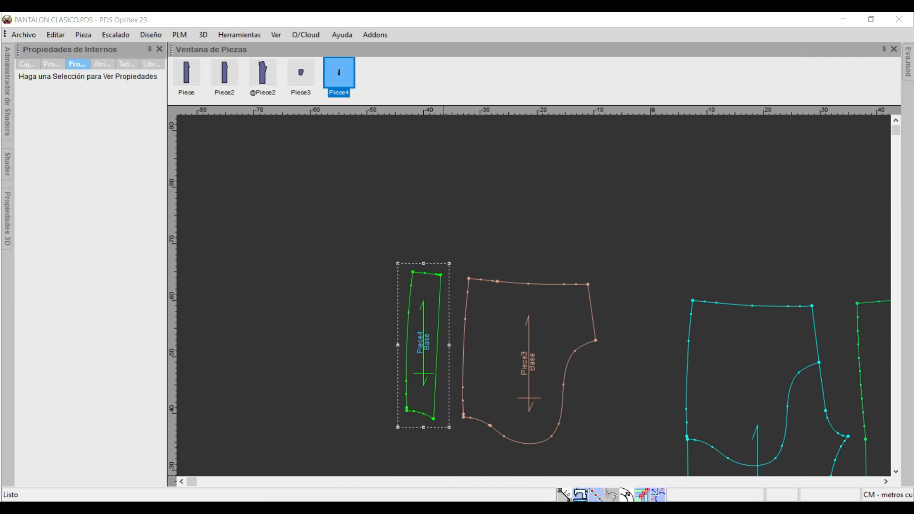
pyautogui.scroll(-1, 523, 310)
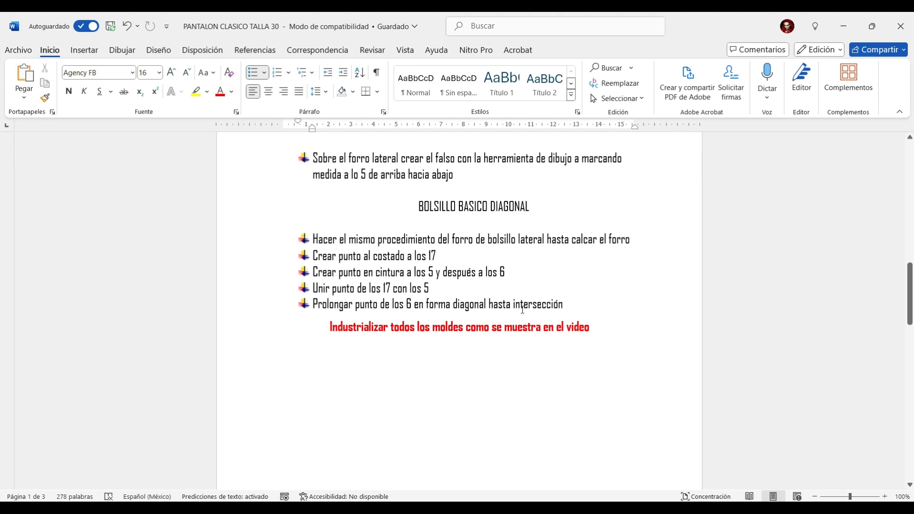
pyautogui.hotkey('alt', 'Tab')
pyautogui.click(23, 45)
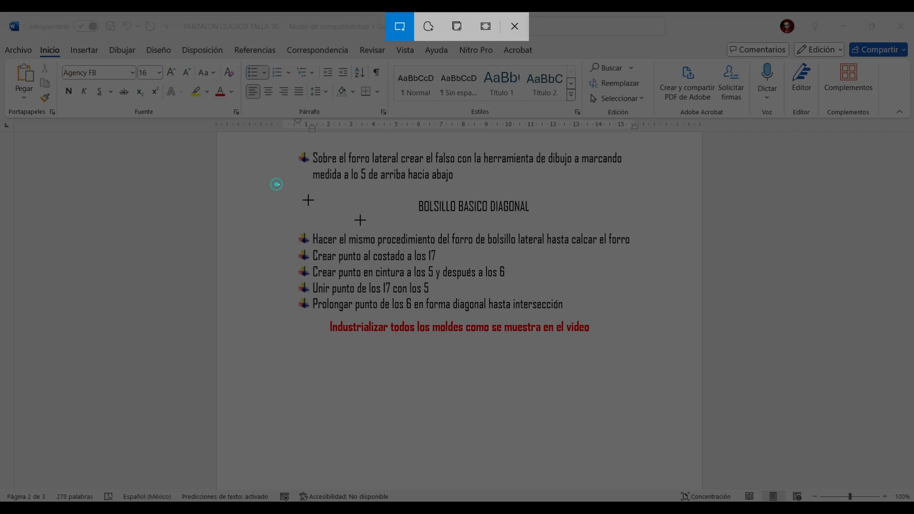
pyautogui.moveTo(278, 184)
pyautogui.mouseDown()
pyautogui.moveTo(688, 314)
pyautogui.moveTo(684, 320)
pyautogui.mouseUp()
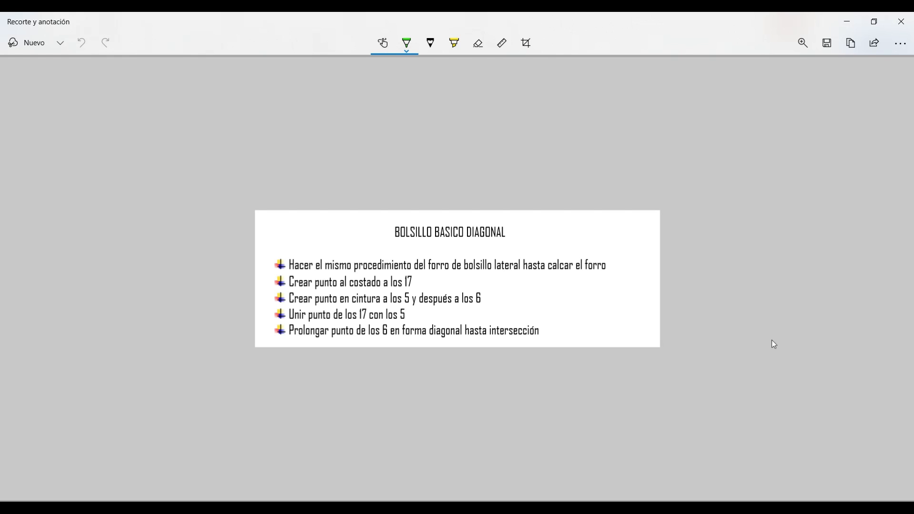
pyautogui.click(567, 508)
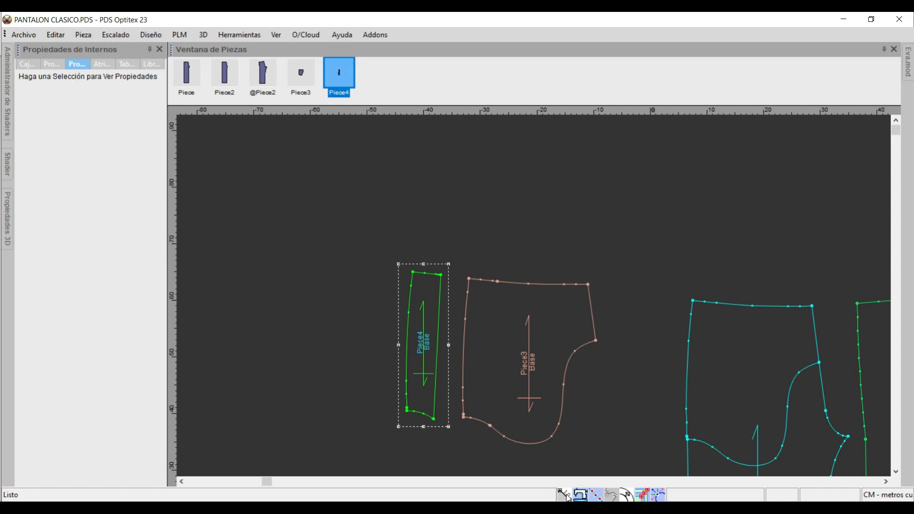
# Build another lining piece from the front's upper area enclosed by the internal contour and place it below the first lining.
pyautogui.scroll(-1, 779, 378)
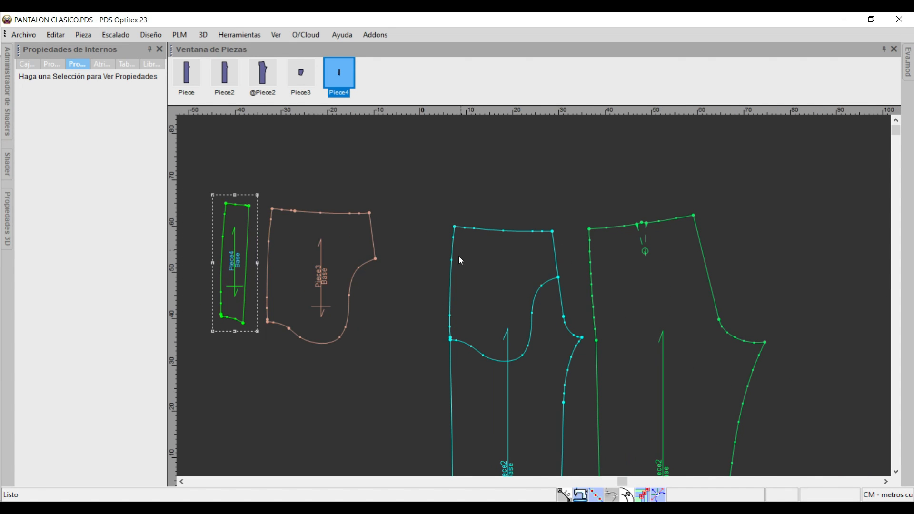
pyautogui.click(543, 287)
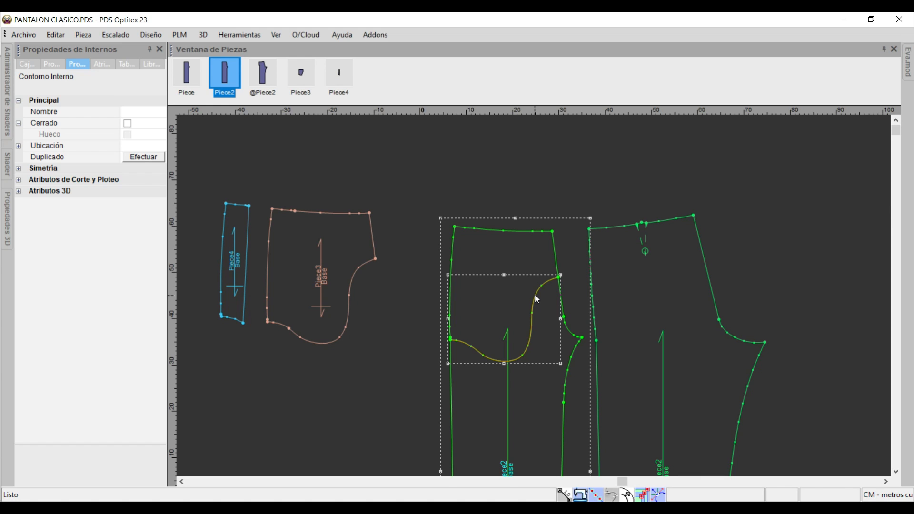
pyautogui.click(519, 257)
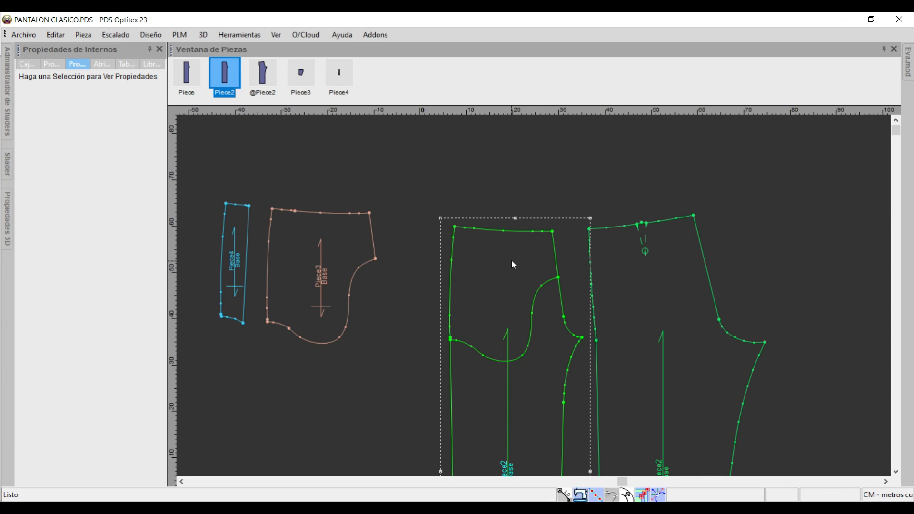
pyautogui.click(512, 262)
pyautogui.rightClick(479, 265)
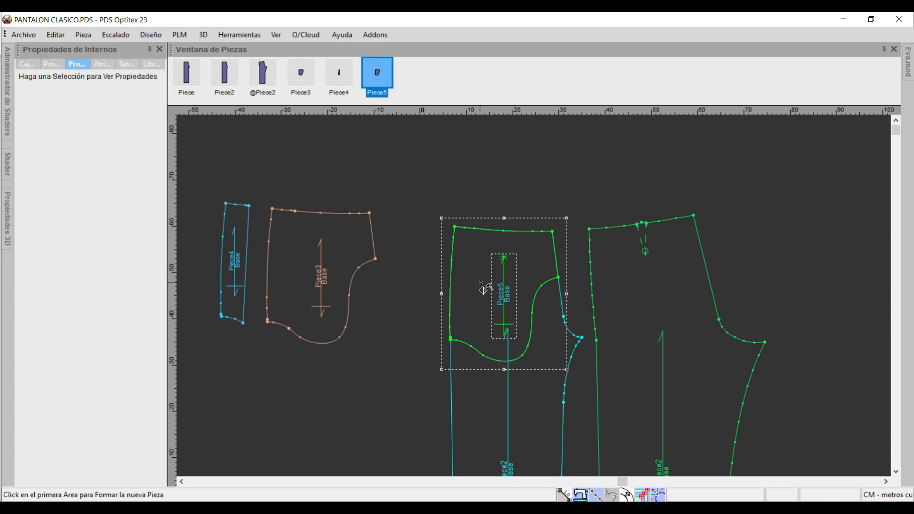
pyautogui.moveTo(483, 259); pyautogui.dragTo(300, 366)
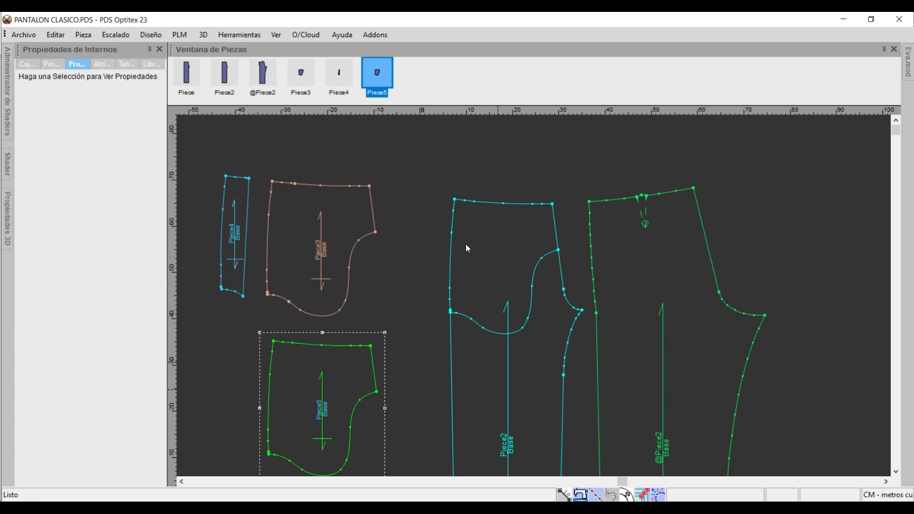
# Delete the internal lining contour from the front piece, and mark the first diagonal pocket instruction as done in Snip & Sketch before returning to Optitex PDS.
pyautogui.click(535, 269)
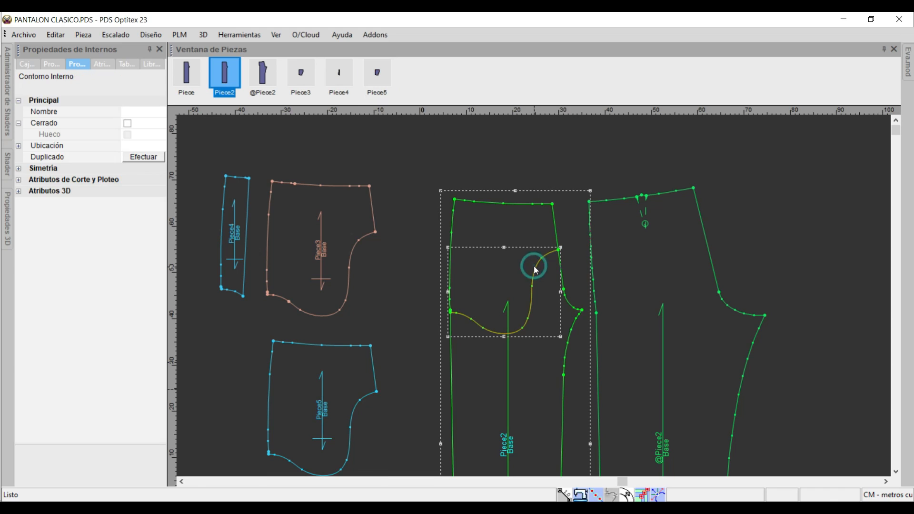
pyautogui.press('Delete')
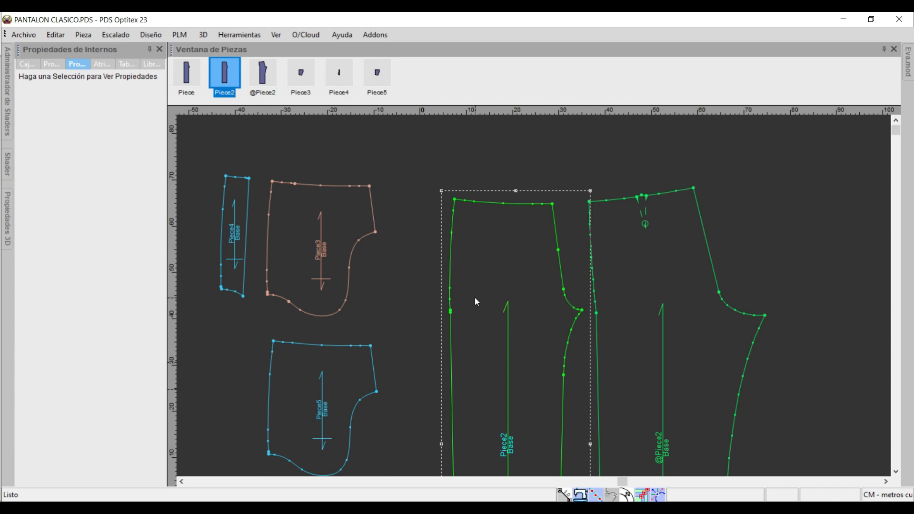
pyautogui.hotkey('alt', 'Tab')
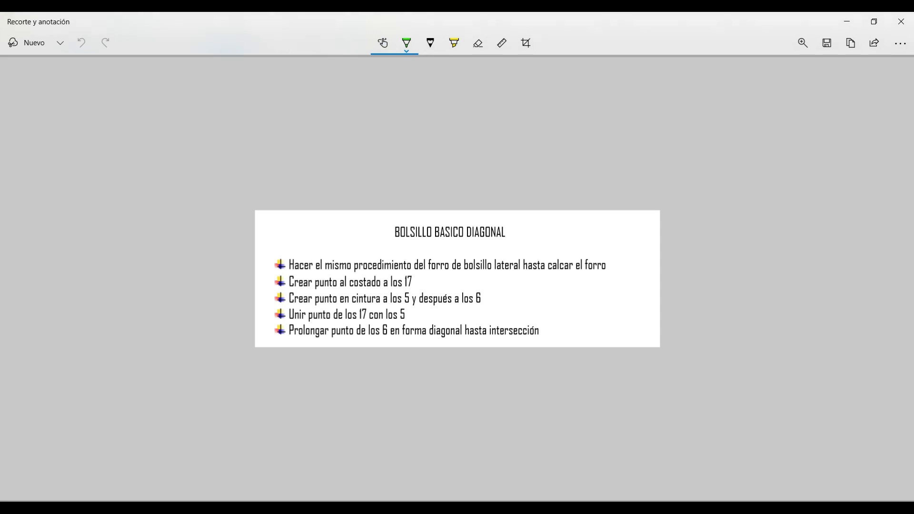
pyautogui.moveTo(607, 265); pyautogui.dragTo(637, 246)
pyautogui.hotkey('alt', 'Tab')
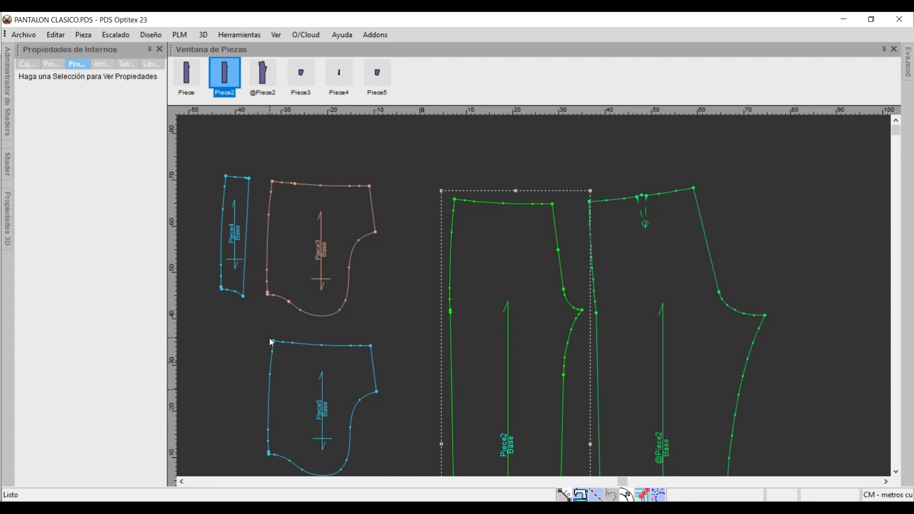
# Add a grading point on the new lining's side edge, 17 cm from the next point.
pyautogui.press('p')
pyautogui.click(269, 410)
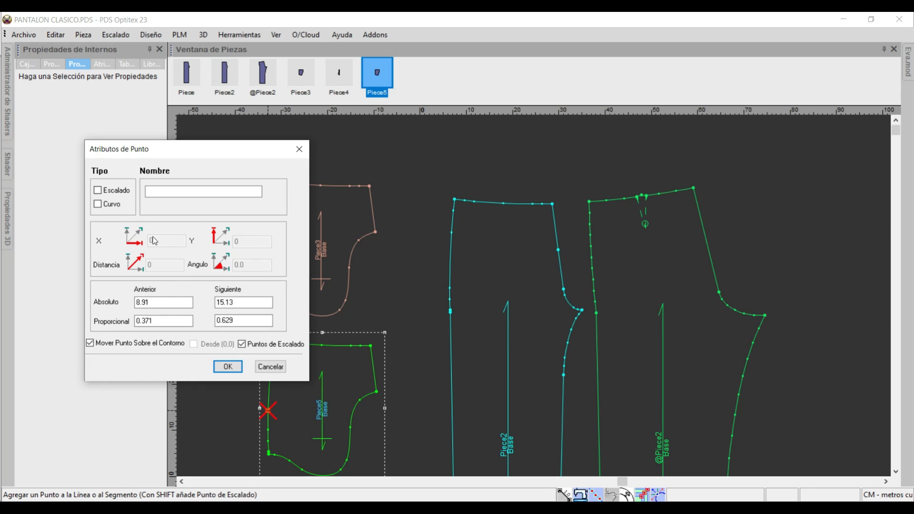
pyautogui.click(113, 191)
pyautogui.doubleClick(239, 302)
pyautogui.write('17')
pyautogui.click(235, 370)
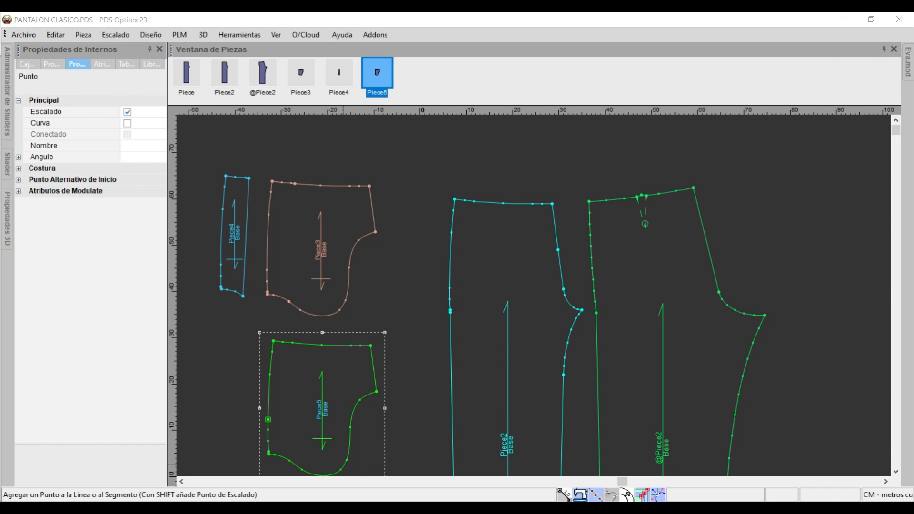
# Switch to Snip & Sketch, tick the side point instruction, mark the waist point measurements, and return to Optitex PDS.
pyautogui.hotkey('alt', 'Tab')
pyautogui.moveTo(416, 277)
pyautogui.mouseDown()
pyautogui.moveTo(435, 272)
pyautogui.moveTo(401, 298)
pyautogui.moveTo(417, 303)
pyautogui.mouseUp()
pyautogui.click(412, 296)
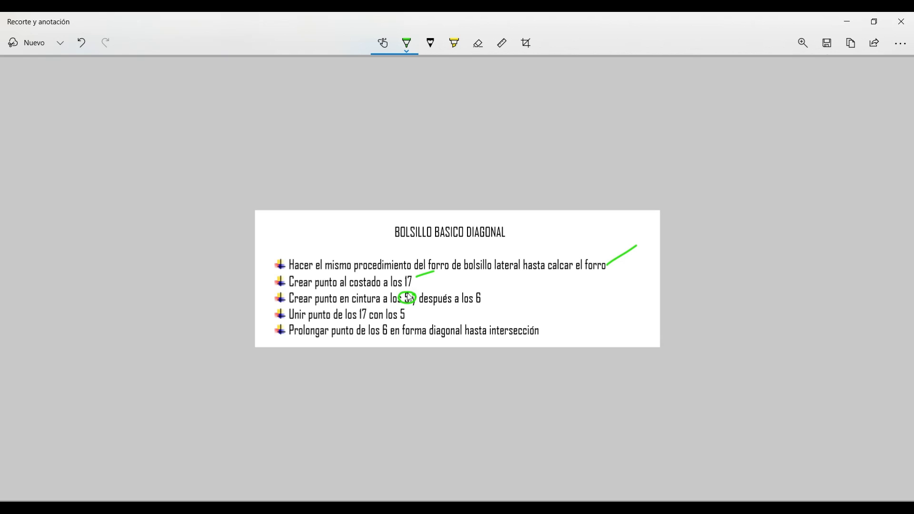
pyautogui.moveTo(495, 295); pyautogui.dragTo(496, 293)
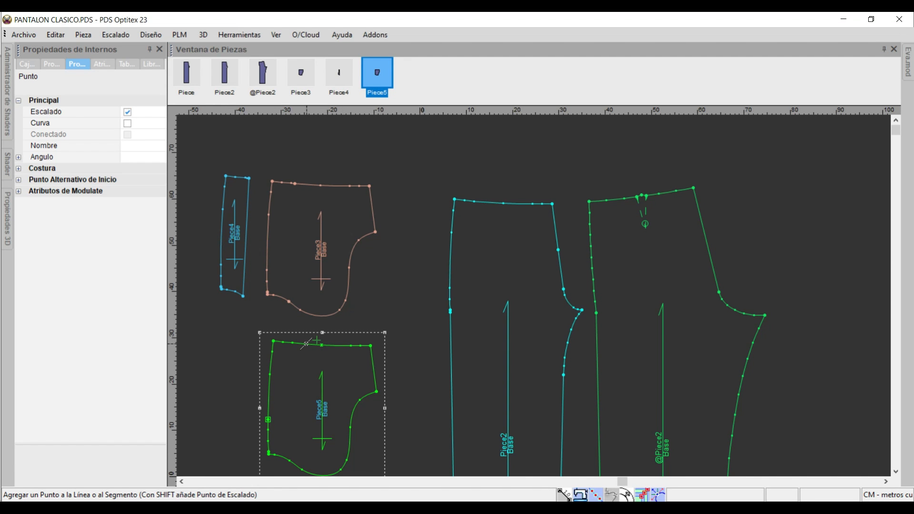
# Add a grading point on the new lining's waist, 5 cm from the previous point at the side corner.
pyautogui.click(307, 344)
pyautogui.doubleClick(152, 302)
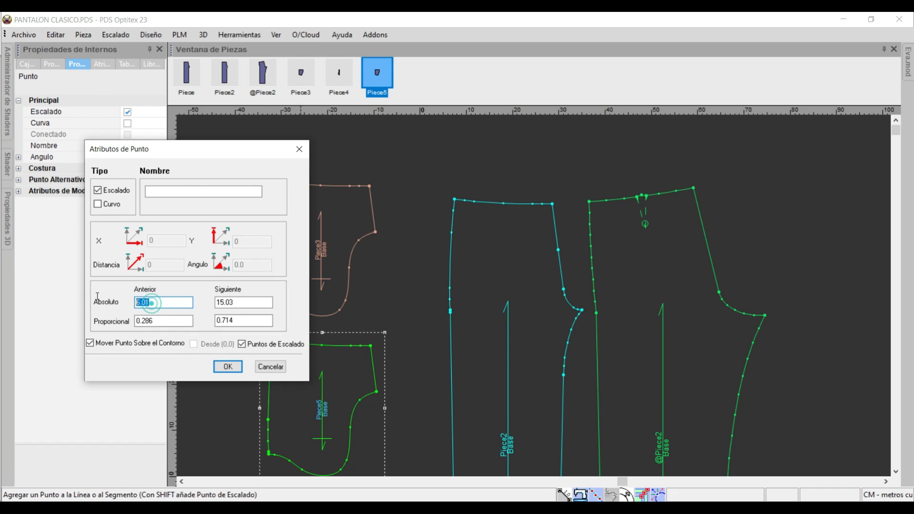
pyautogui.write('5')
pyautogui.click(228, 366)
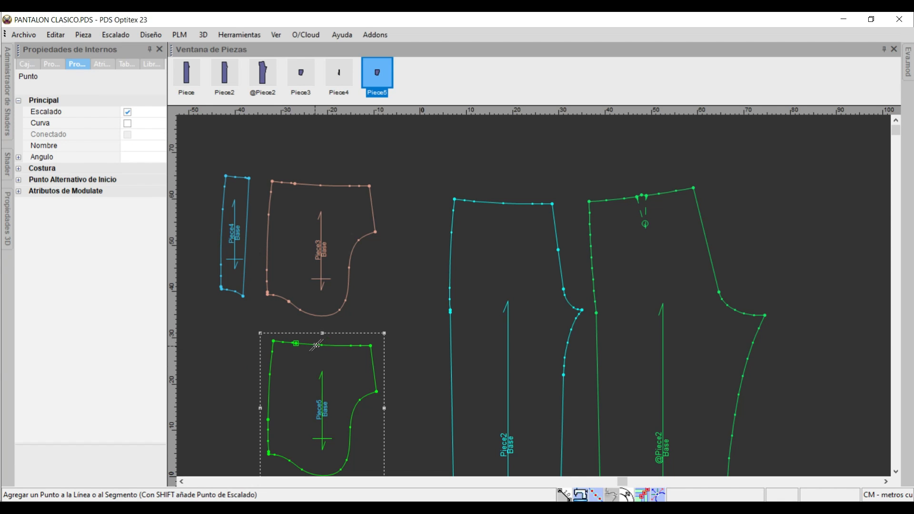
# Add a second grading point on the new lining's waist, 6 cm from the previous waist point.
pyautogui.click(333, 345)
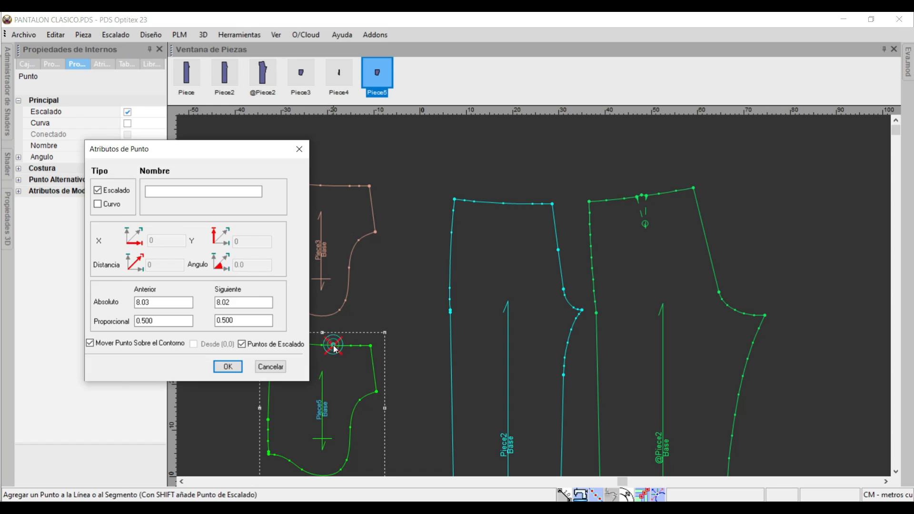
pyautogui.click(151, 302)
pyautogui.moveTo(150, 302); pyautogui.dragTo(7, 304)
pyautogui.write('6')
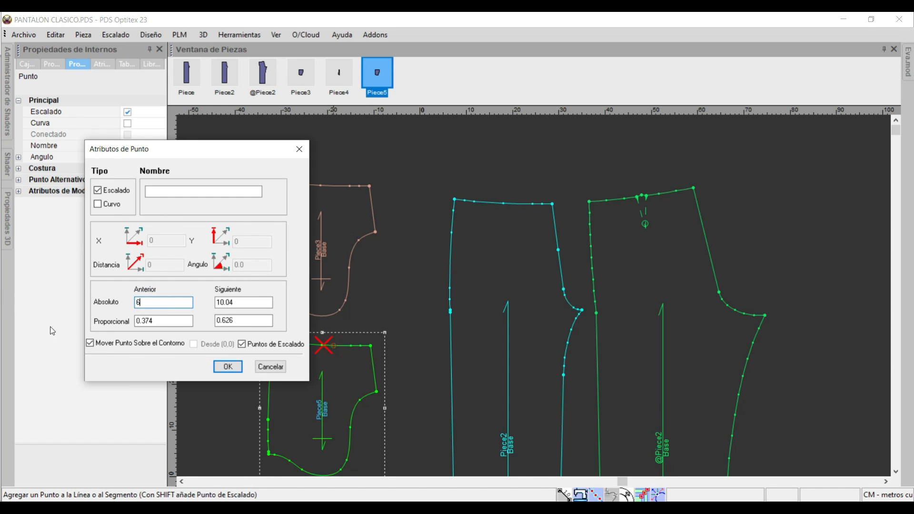
pyautogui.click(228, 367)
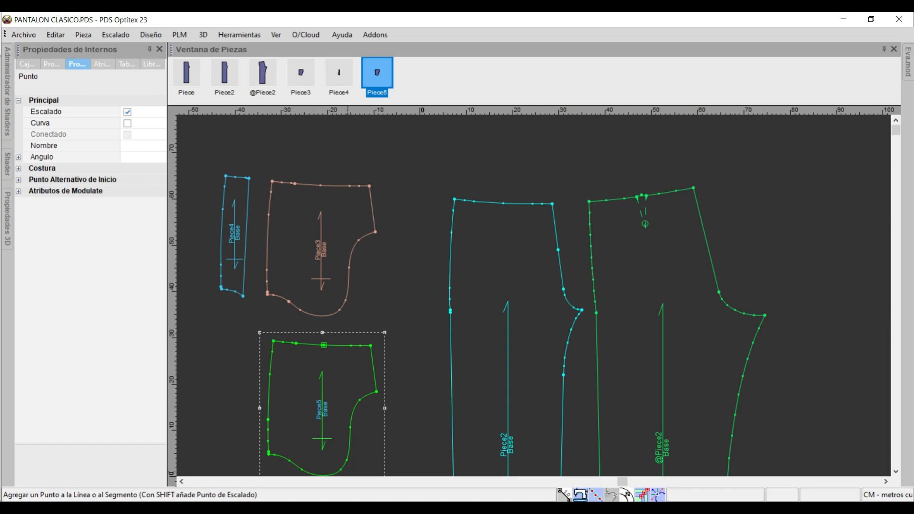
# Switch to Snip & Sketch, tick the instruction for the 5 and 6 cm waist points, and return to Optitex PDS.
pyautogui.hotkey('alt', 'Tab')
pyautogui.moveTo(499, 298); pyautogui.dragTo(533, 279)
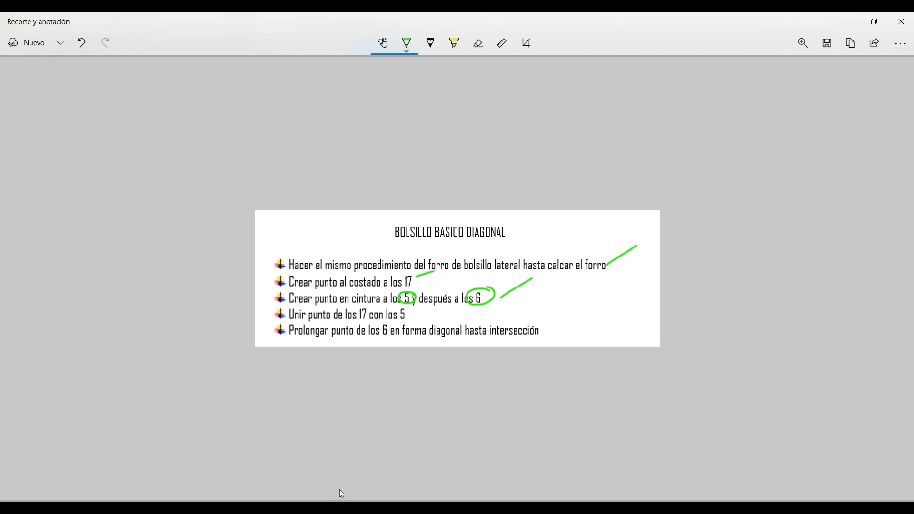
pyautogui.hotkey('alt', 'Tab')
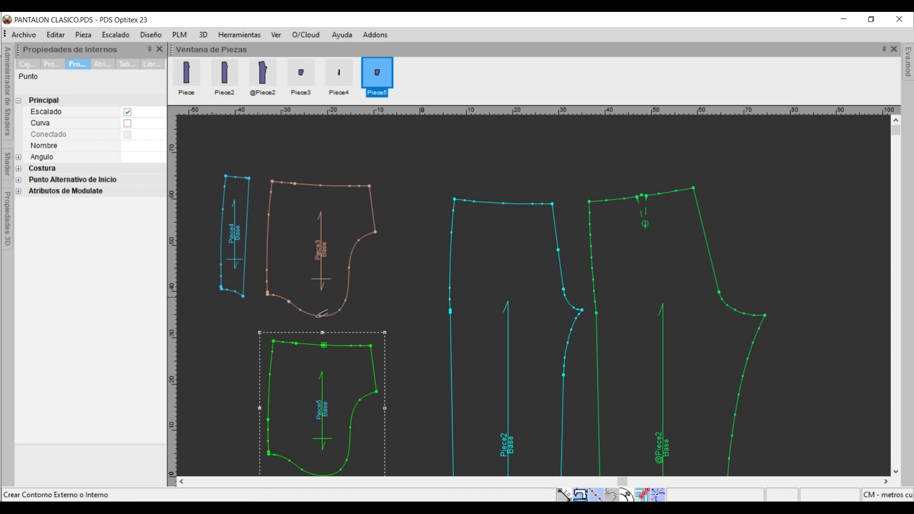
# Draw an internal contour on the new lining from the 5 cm waist point to the 17 cm side point.
pyautogui.click(297, 342)
pyautogui.press('Return')
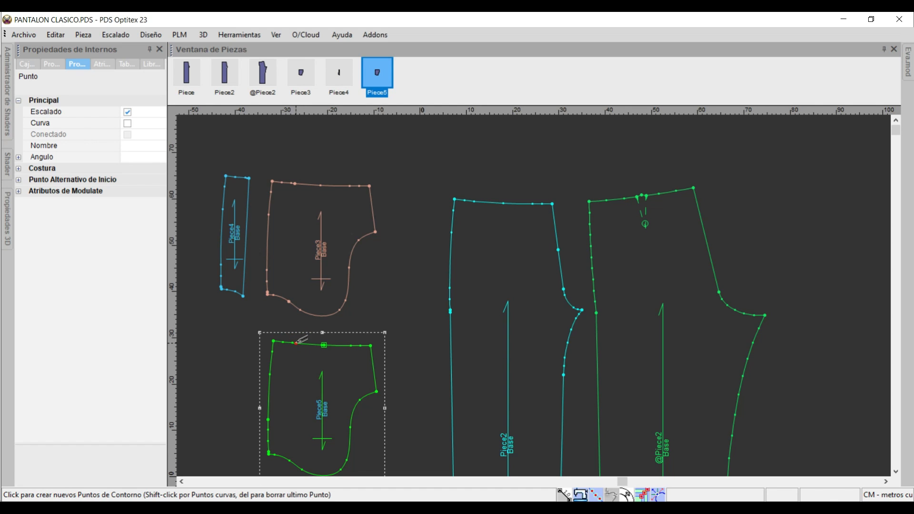
pyautogui.click(268, 422)
pyautogui.press('Return')
pyautogui.rightClick(241, 325)
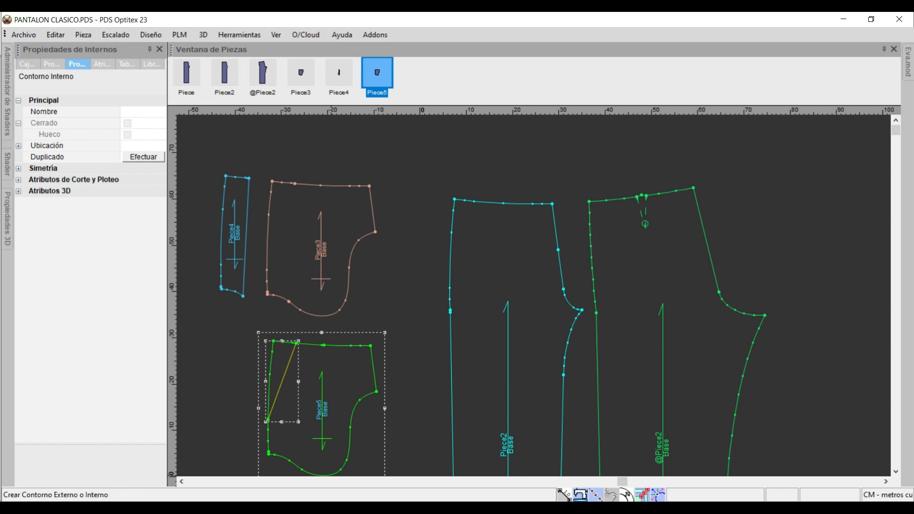
# Switch to Snip & Sketch and tick the instructions for joining the 17 and 5 points and extending the 6 cm point diagonally.
pyautogui.hotkey('alt', 'Tab')
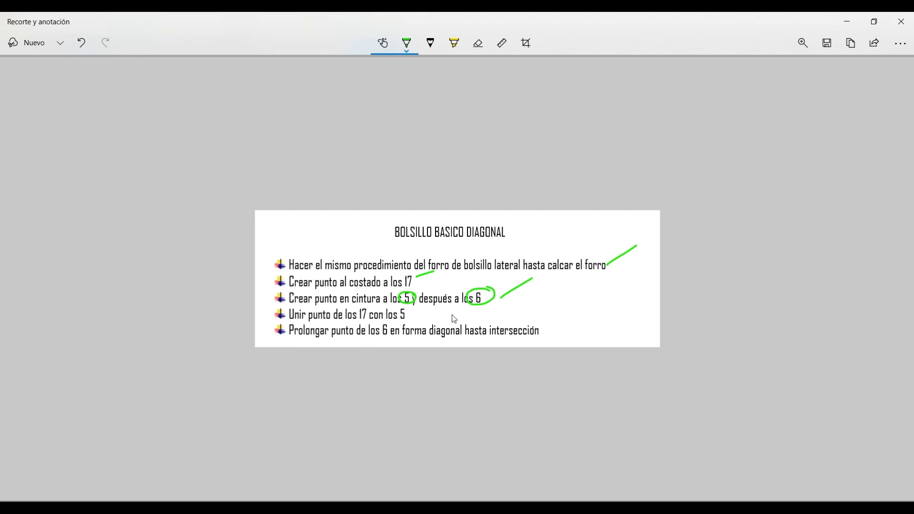
pyautogui.click(422, 307)
pyautogui.moveTo(430, 307); pyautogui.dragTo(410, 315)
pyautogui.moveTo(542, 332); pyautogui.dragTo(559, 321)
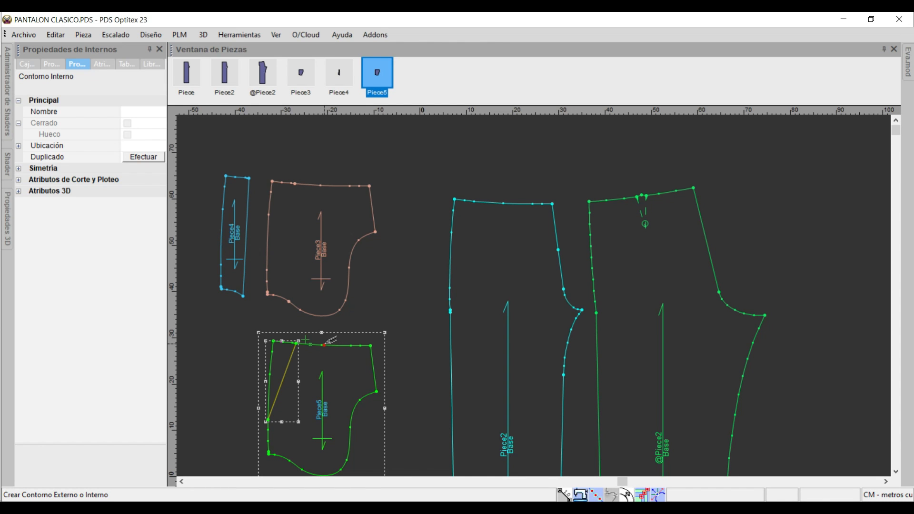
# Draw a second diagonal internal contour from the lining's 6 cm waist point down to its lower edge.
pyautogui.click(324, 344)
pyautogui.click(419, 339)
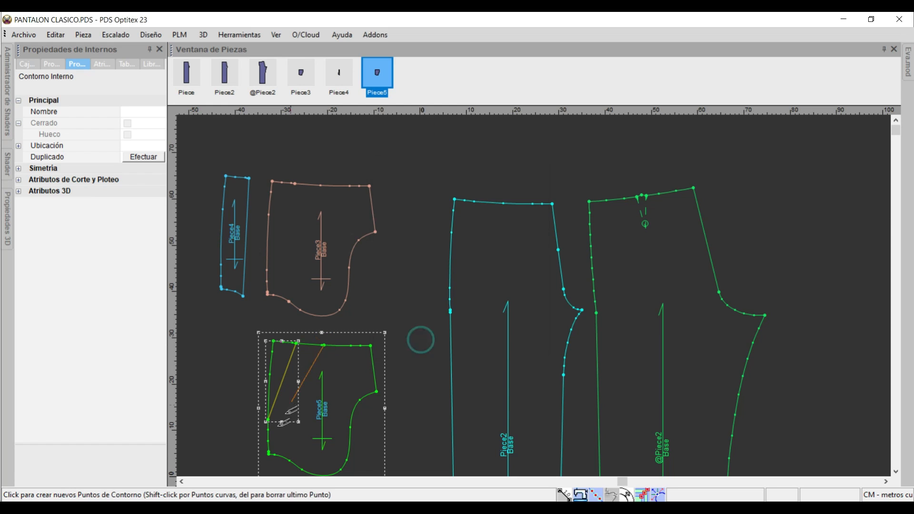
pyautogui.click(282, 456)
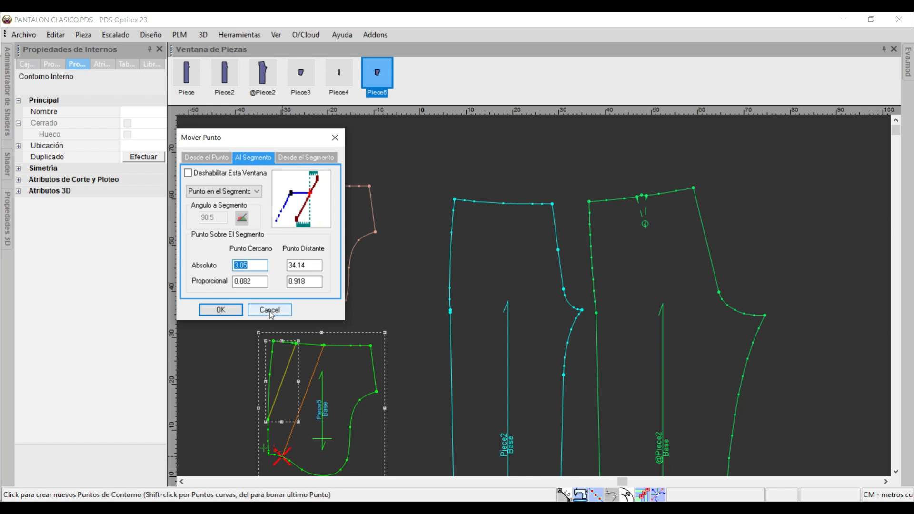
pyautogui.click(216, 310)
pyautogui.press('Escape')
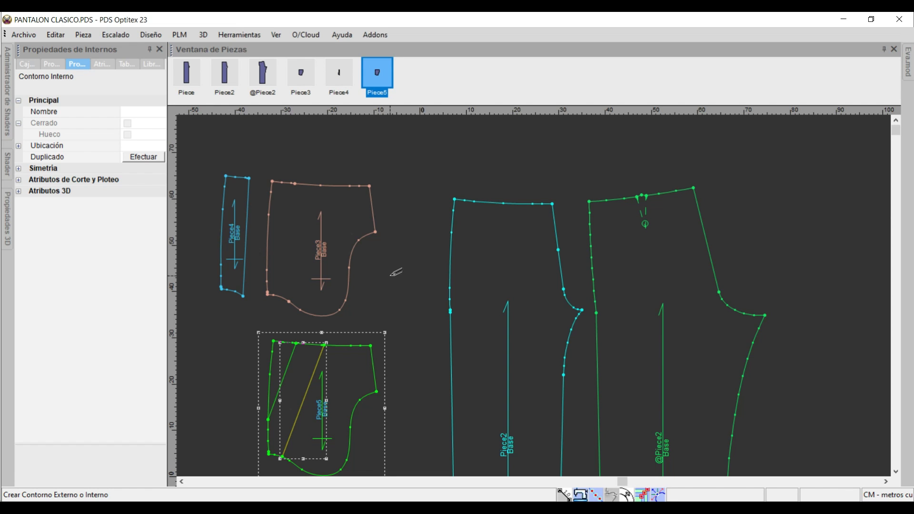
# Build a new piece from the lining's main area and middle diagonal band, leaving out the side corner beyond the pocket opening line.
pyautogui.scroll(2, 540, 295)
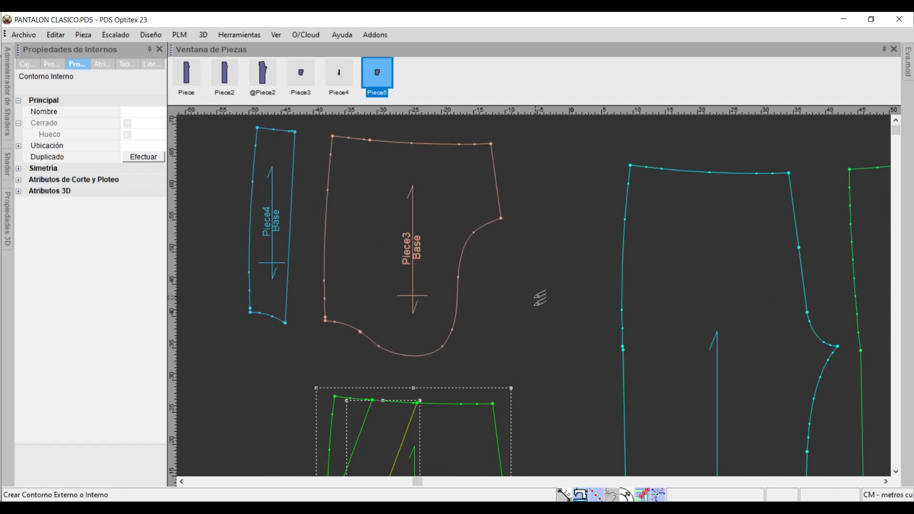
pyautogui.scroll(-2, 540, 296)
pyautogui.rightClick(584, 180)
pyautogui.click(601, 192)
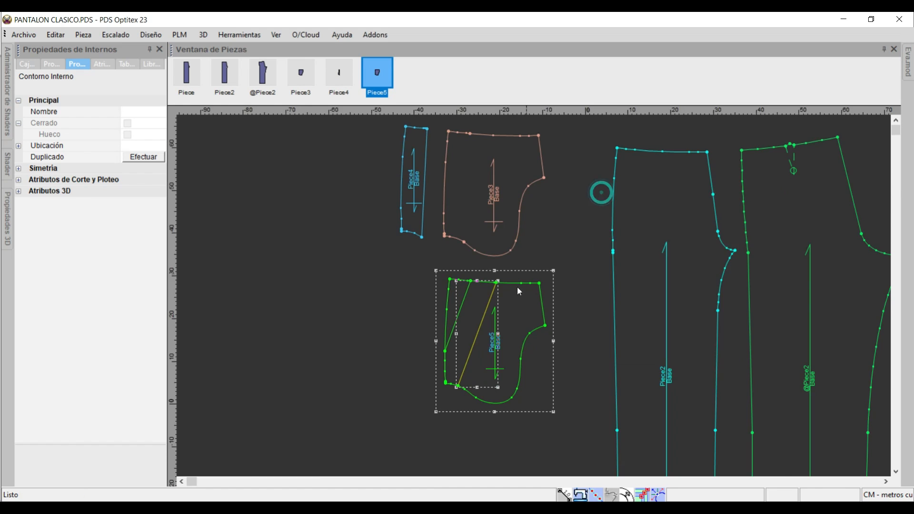
pyautogui.scroll(2, 518, 288)
pyautogui.press('b')
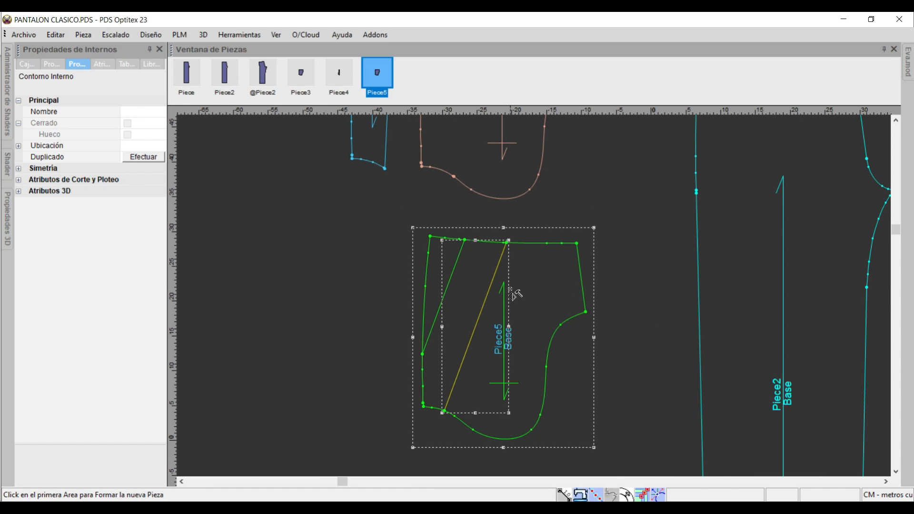
pyautogui.click(547, 291)
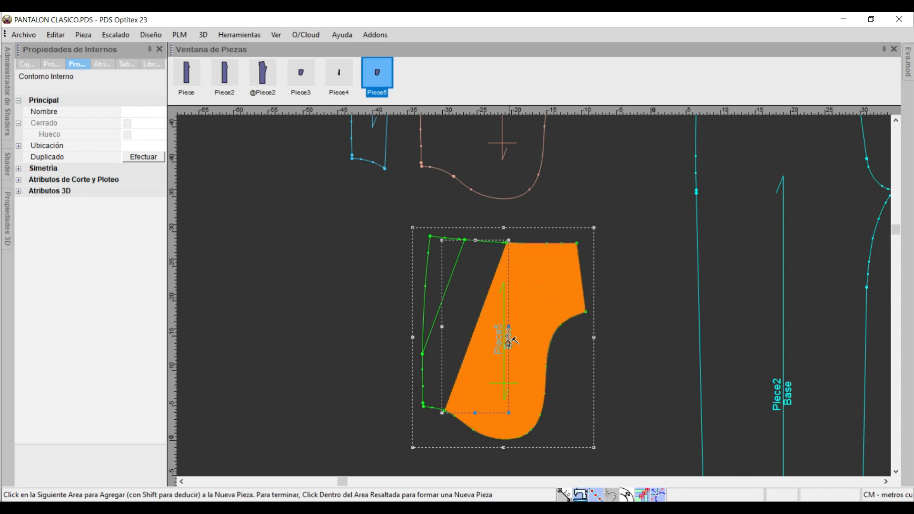
pyautogui.click(476, 275)
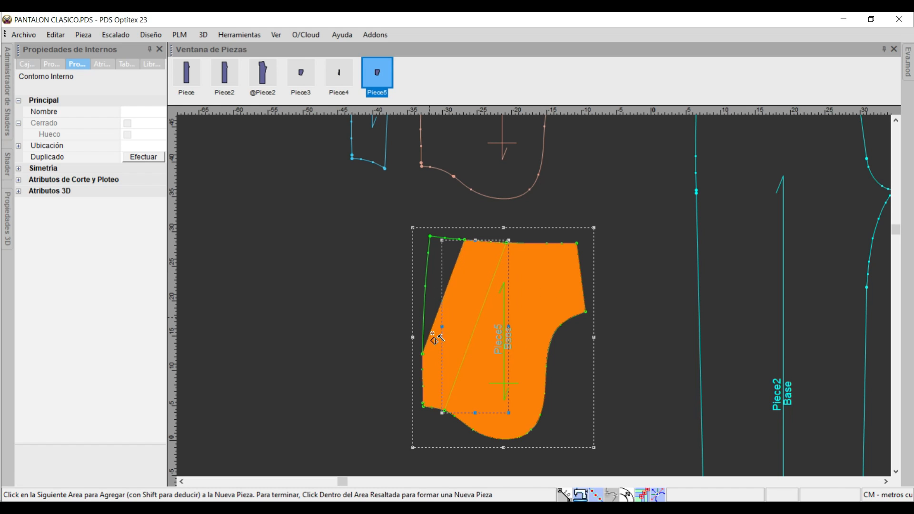
pyautogui.click(535, 280)
# Move the newly built piece without the side corner to the empty space left of the source lining.
pyautogui.rightClick(611, 191)
pyautogui.click(624, 197)
pyautogui.moveTo(562, 282); pyautogui.dragTo(346, 294)
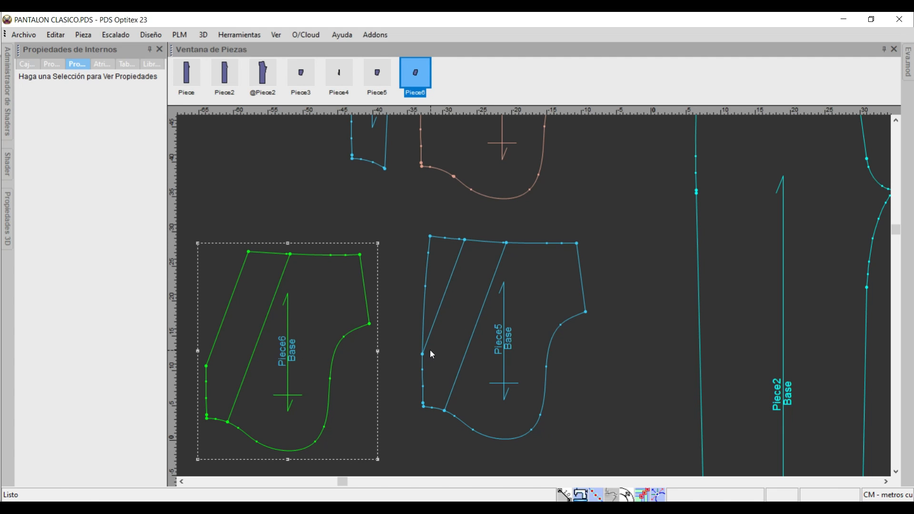
# Build another piece from all three areas of the source lining and place it left of the cut-corner lining.
pyautogui.click(554, 271)
pyautogui.click(481, 278)
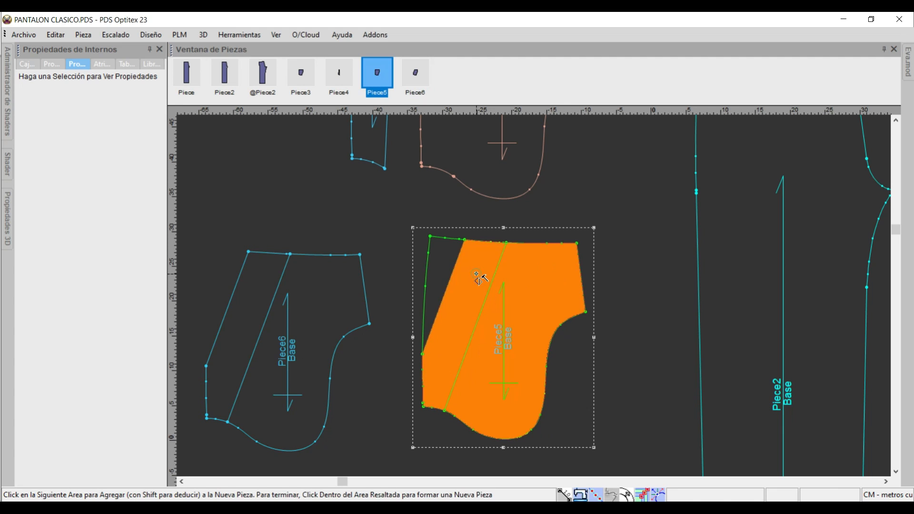
pyautogui.click(447, 269)
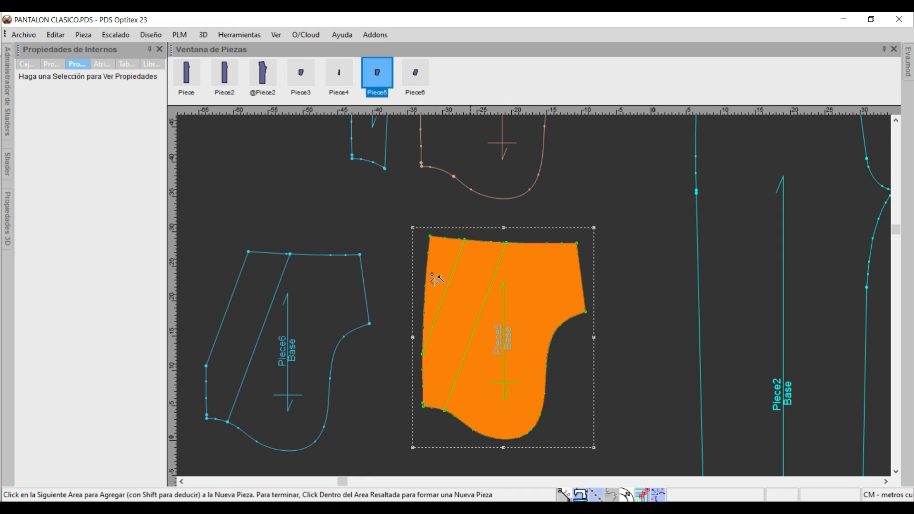
pyautogui.click(546, 277)
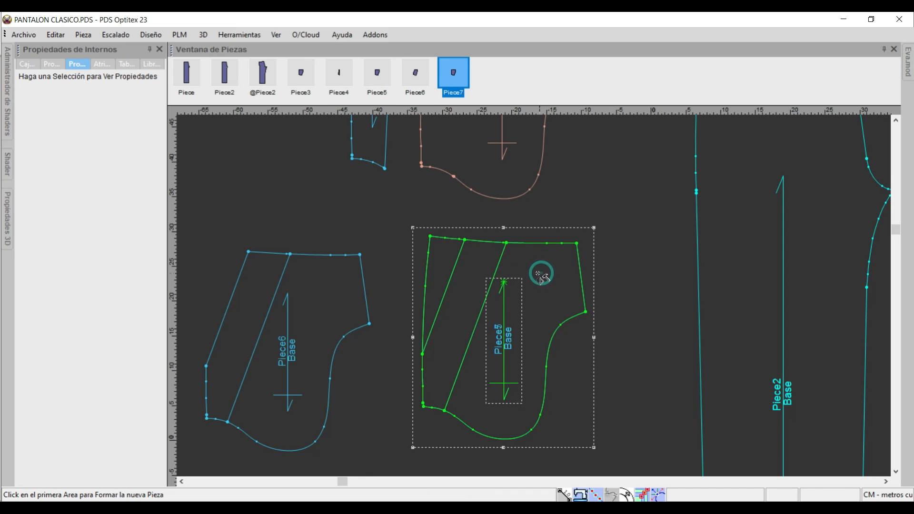
pyautogui.scroll(-3, 481, 291)
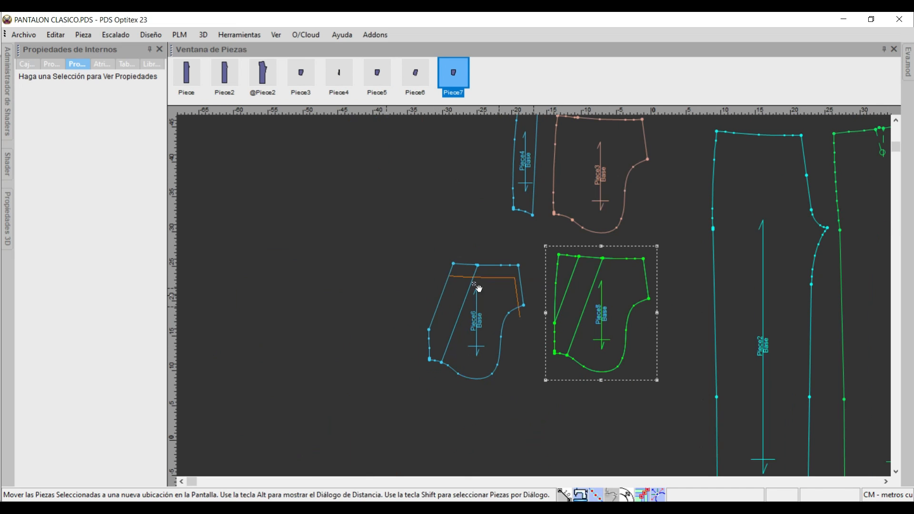
pyautogui.click(405, 266)
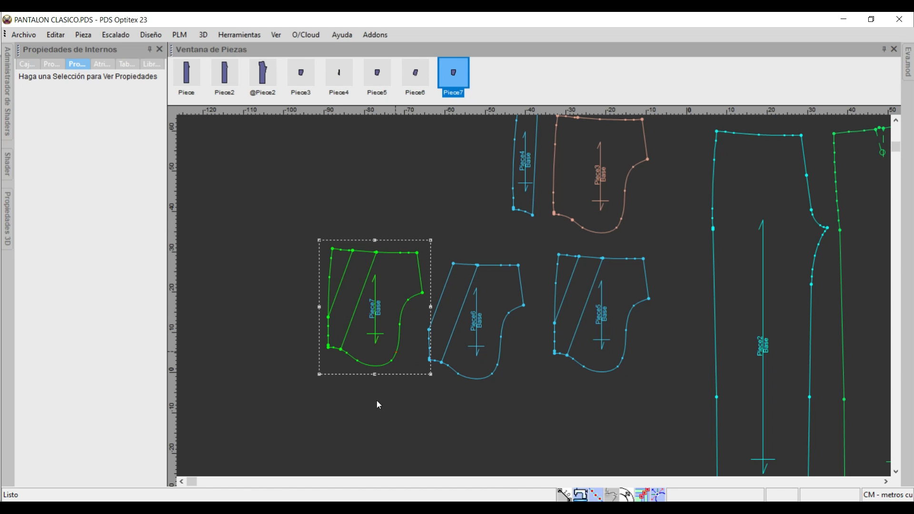
# Delete the diagonal internal lines from the full lining copy and the cut-corner lining.
pyautogui.click(339, 282)
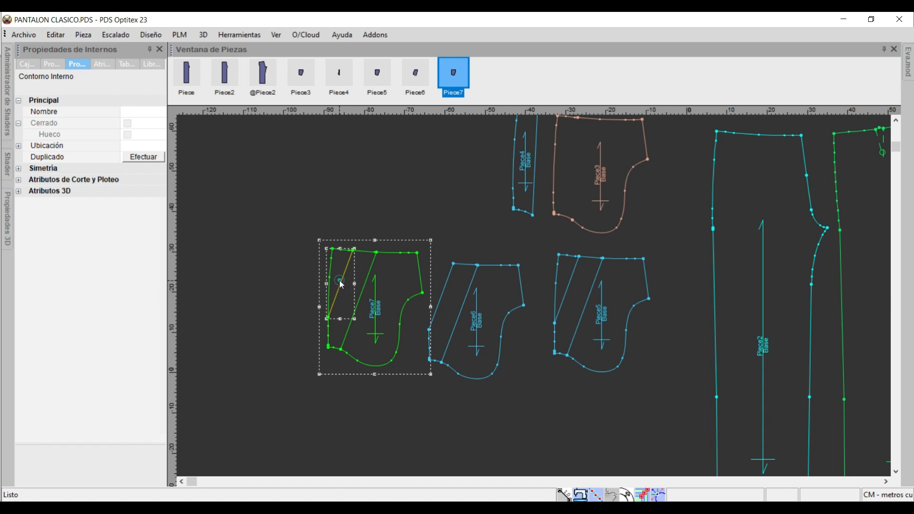
pyautogui.press('Delete')
pyautogui.click(368, 275)
pyautogui.press('Delete')
pyautogui.click(468, 303)
pyautogui.click(607, 321)
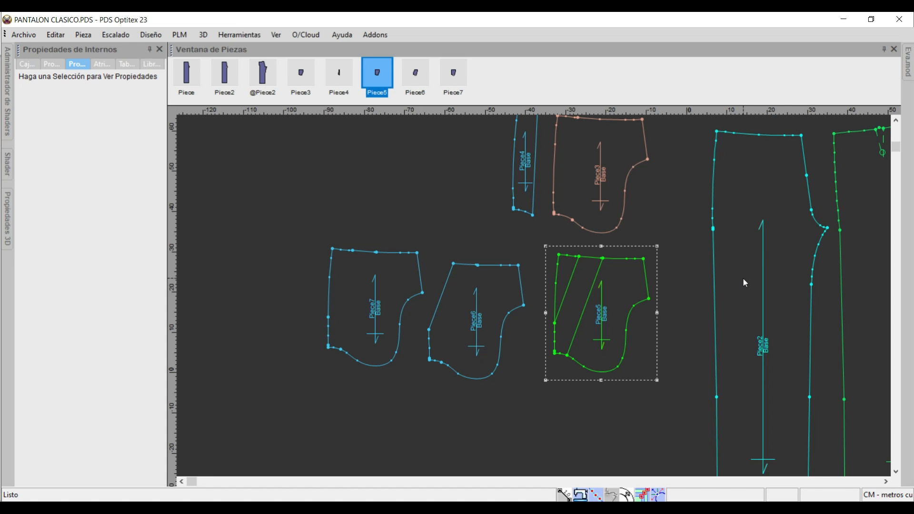
# Duplicate the front trouser piece and place the copy to the right of the back piece.
pyautogui.scroll(-3, 750, 232)
pyautogui.scroll(3, 539, 306)
pyautogui.click(534, 244)
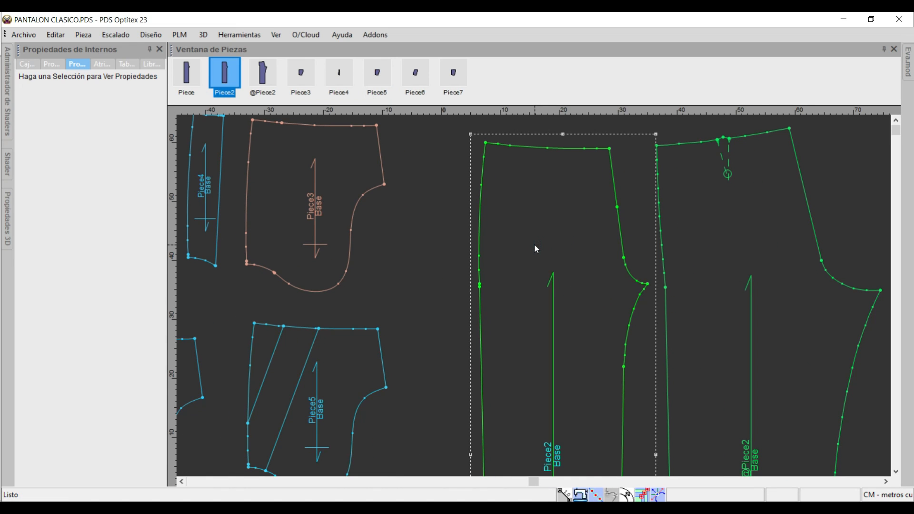
pyautogui.scroll(-4, 534, 244)
pyautogui.hotkey('ctrl', 'c')
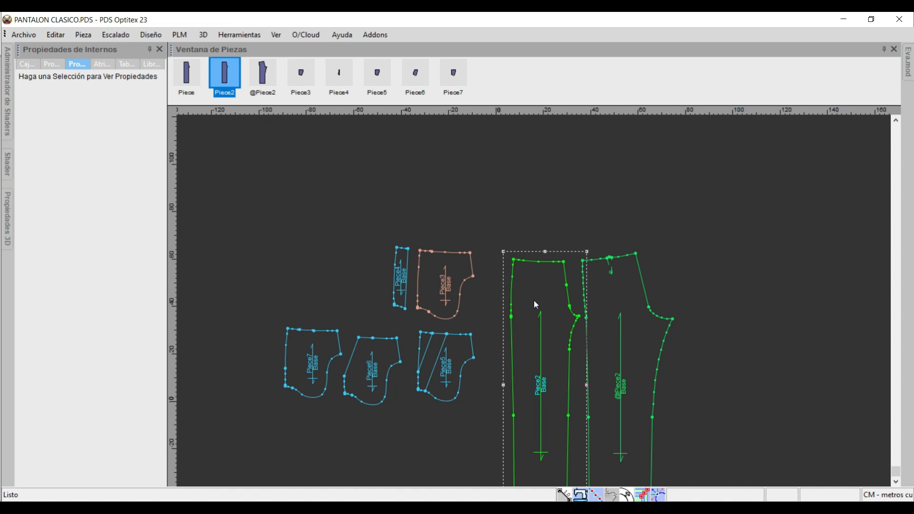
pyautogui.hotkey('ctrl', 'v')
pyautogui.moveTo(567, 224); pyautogui.dragTo(760, 261)
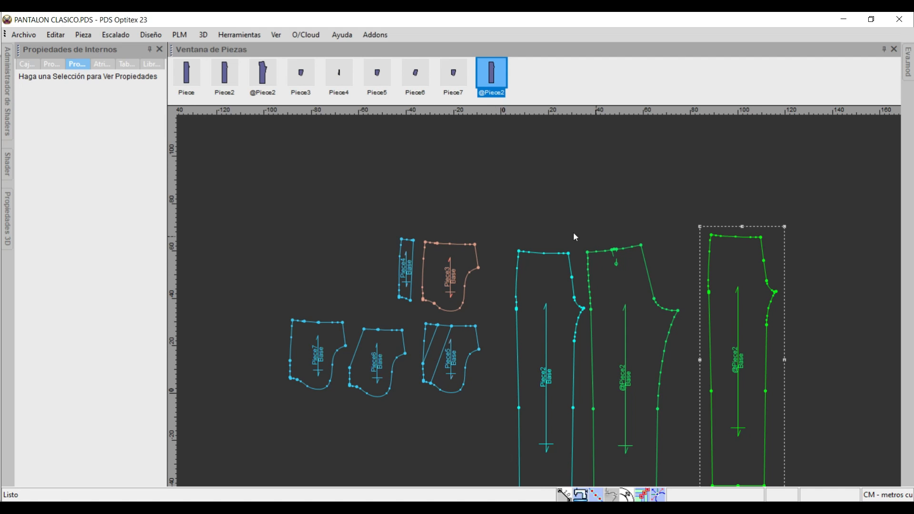
pyautogui.scroll(2, 497, 234)
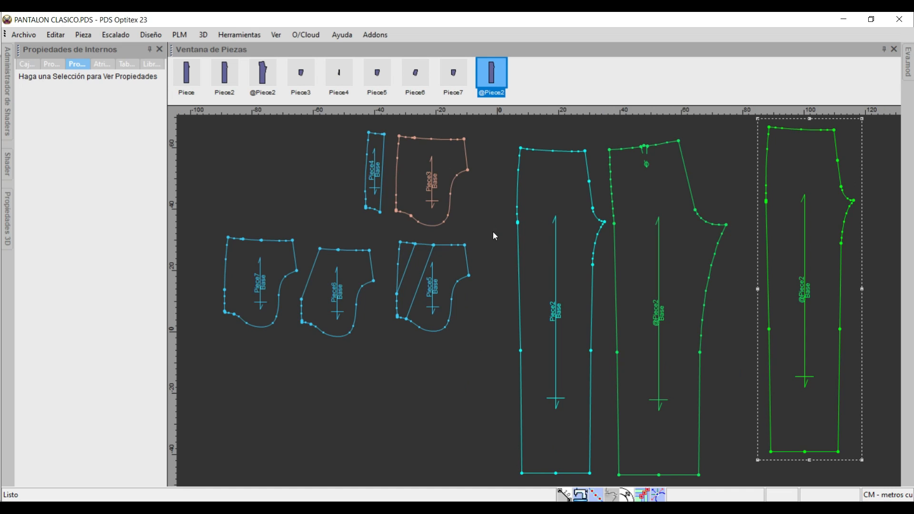